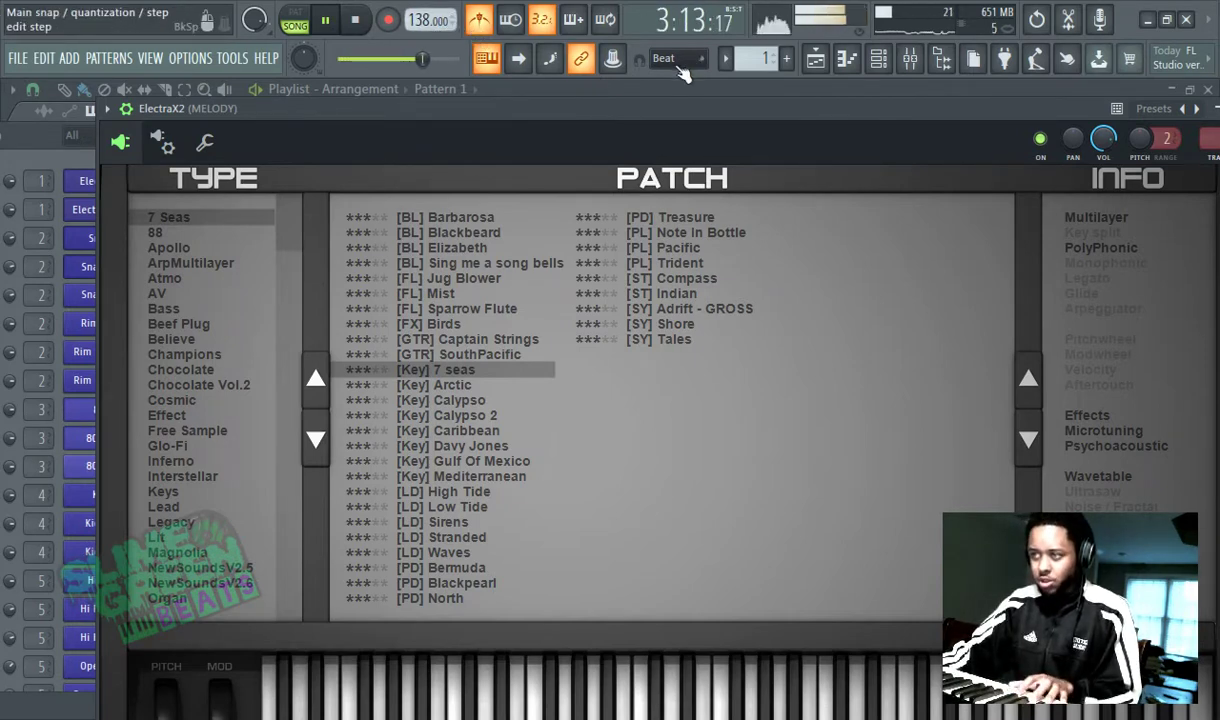
Open the piano roll of the ElectraX2 chord pattern and turn off the metronome.
left_click(815, 60)
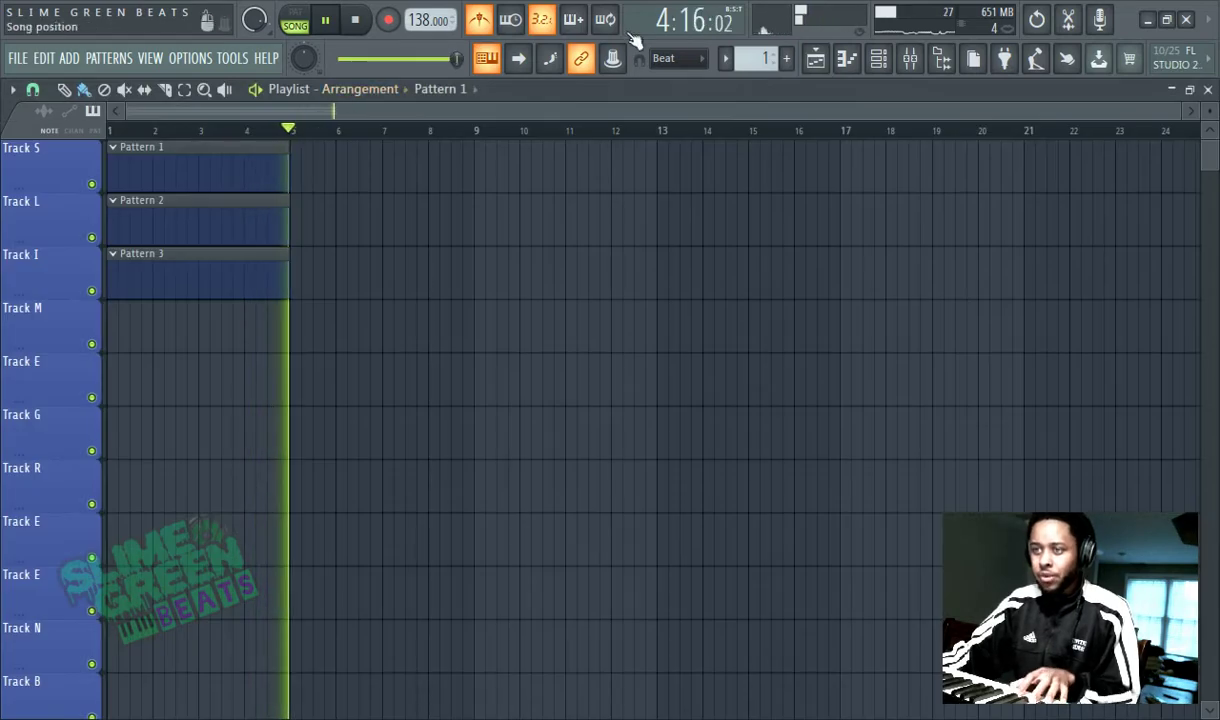
left_click(848, 62)
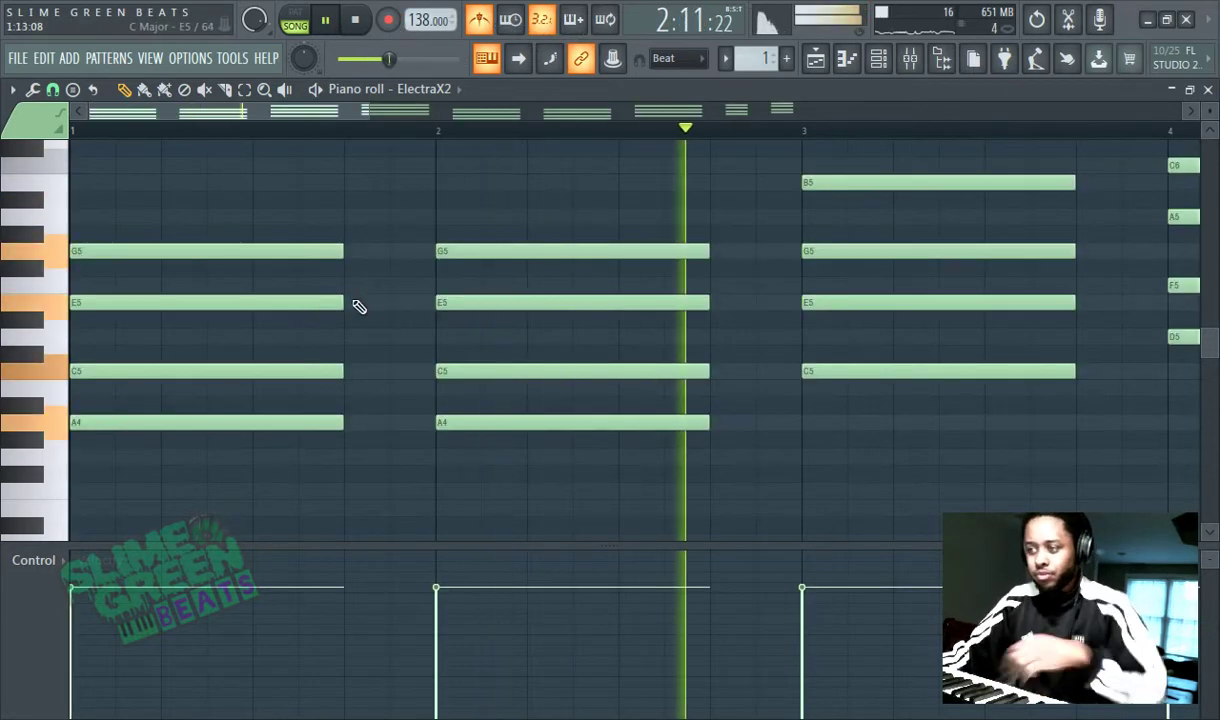
scroll(400, 290, "down", 4)
scroll(415, 328, "up", 1)
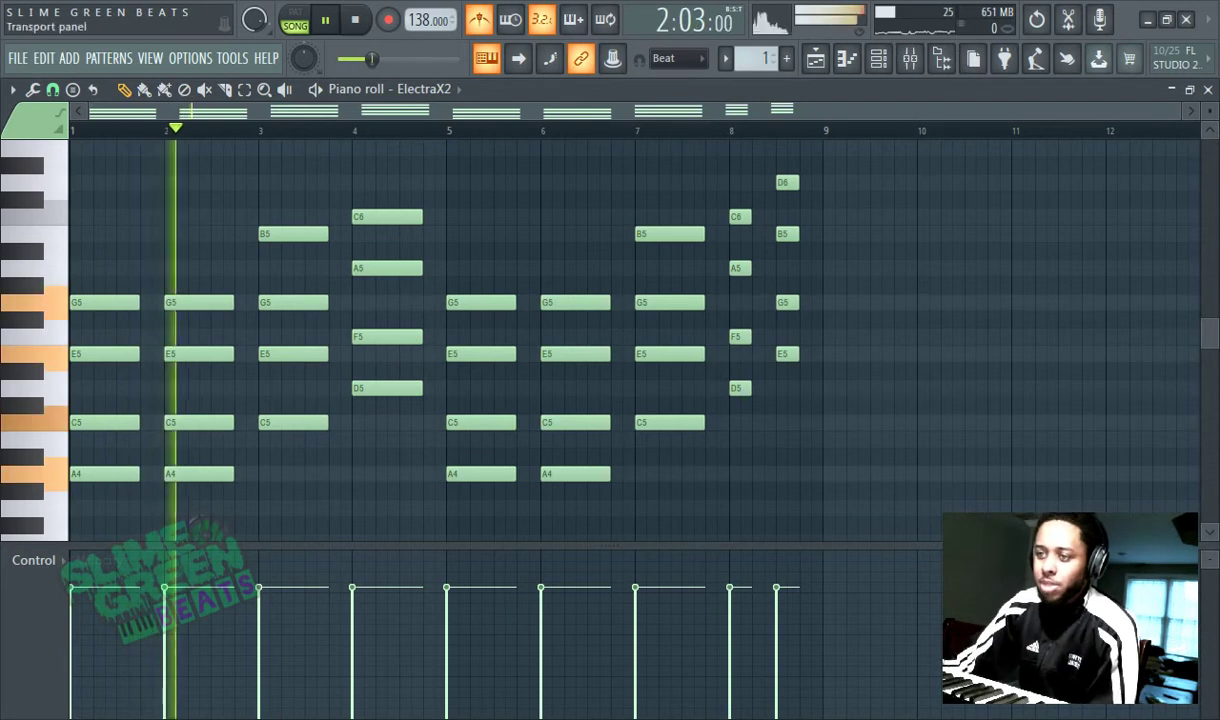
left_click(483, 22)
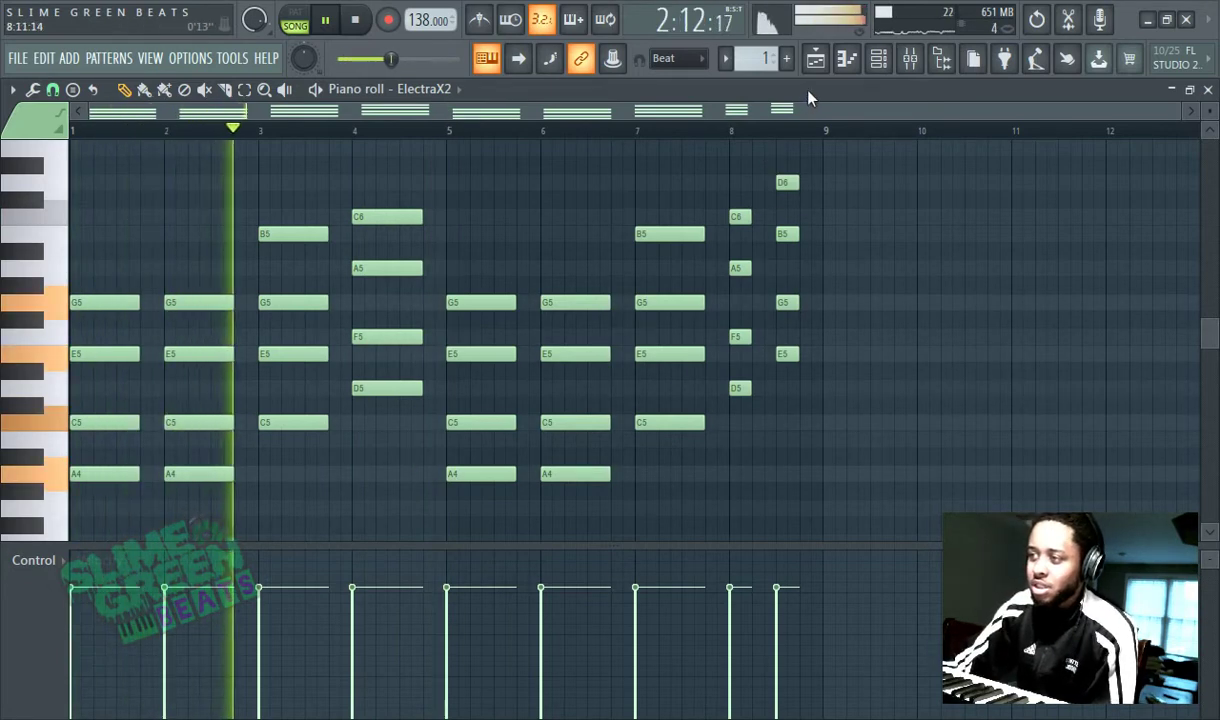
Extend the Pattern 1 clip on the first playlist track to a length of 8 bars.
left_click(816, 64)
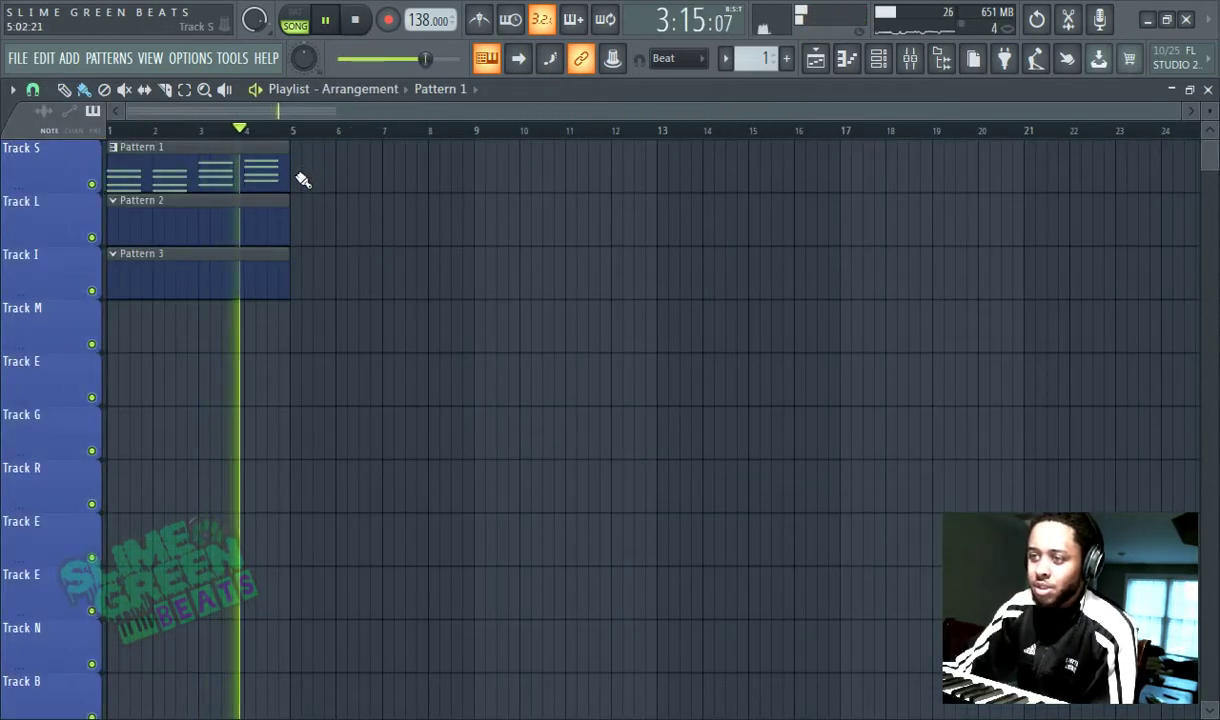
left_click_drag(290, 178, 500, 185)
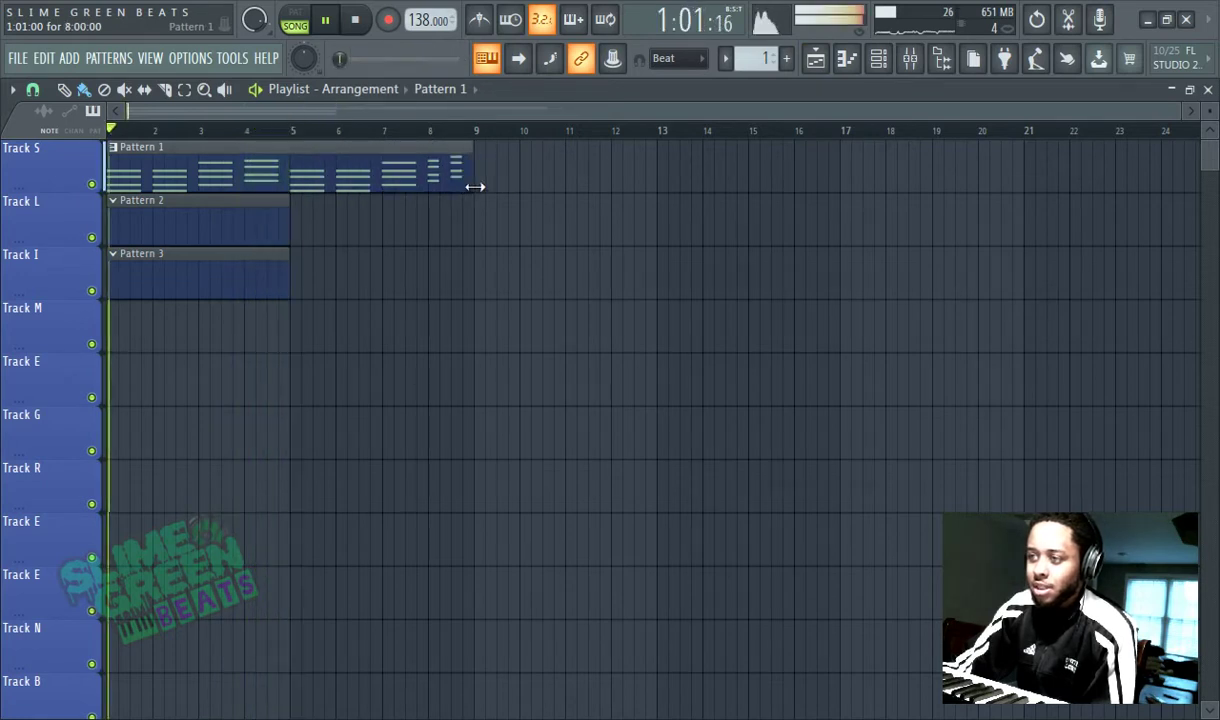
Strum all the ElectraX2 chords in the piano roll with the Strumizer, using a slight positive start time strength.
left_click(847, 58)
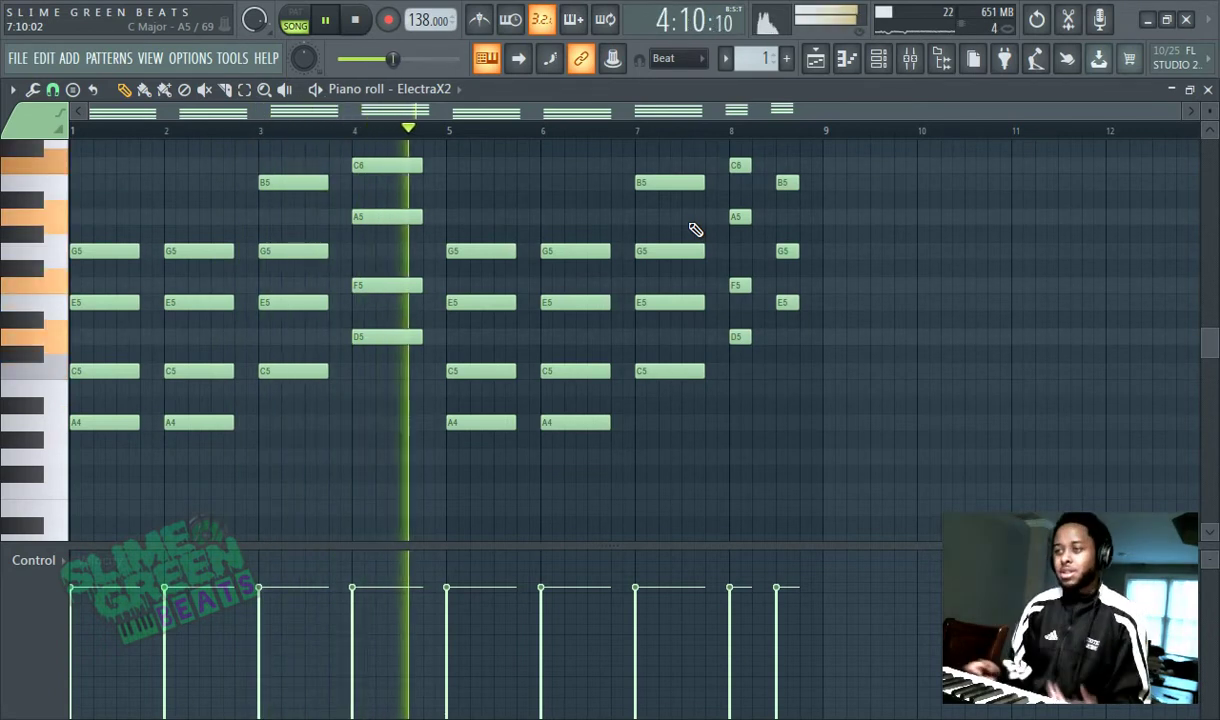
scroll(713, 389, "up", 1)
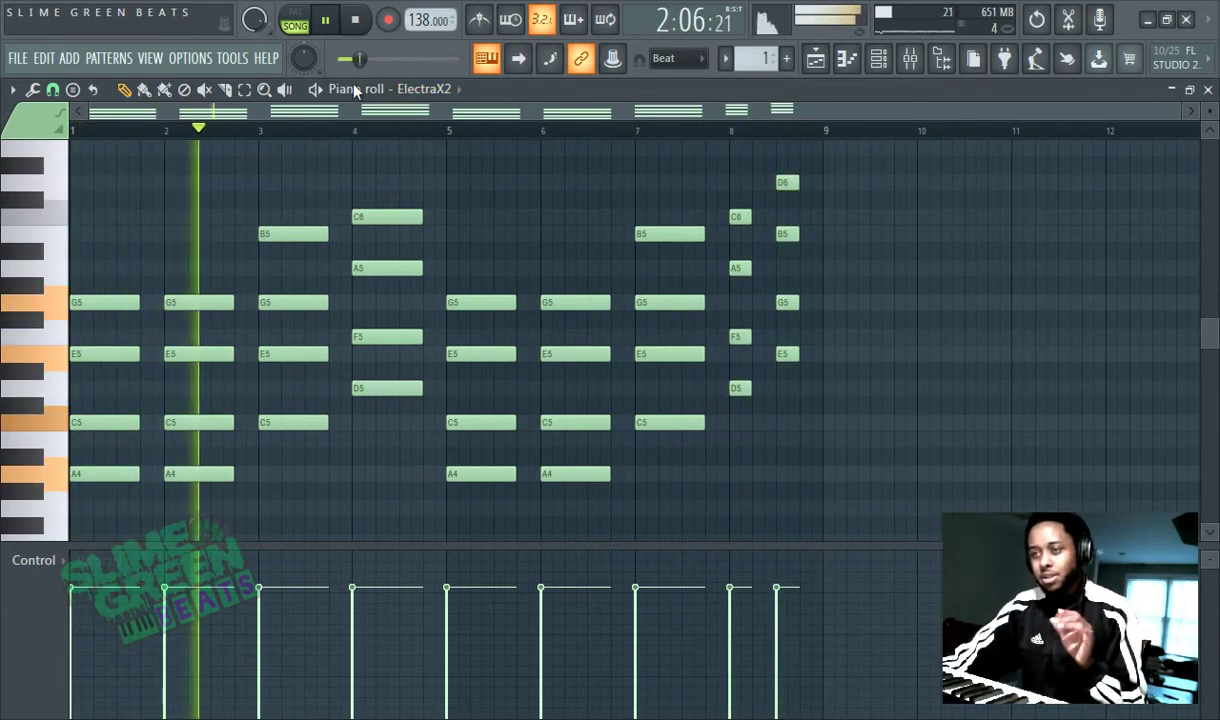
left_click(340, 21)
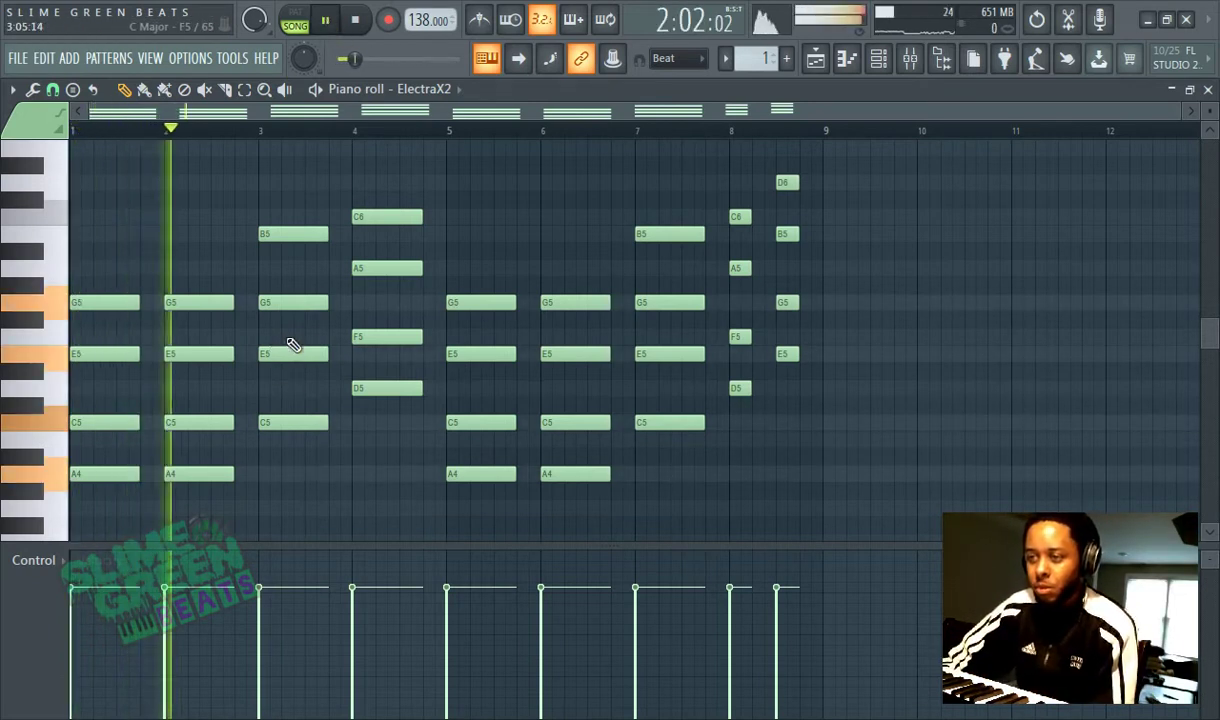
key("ctrl+a")
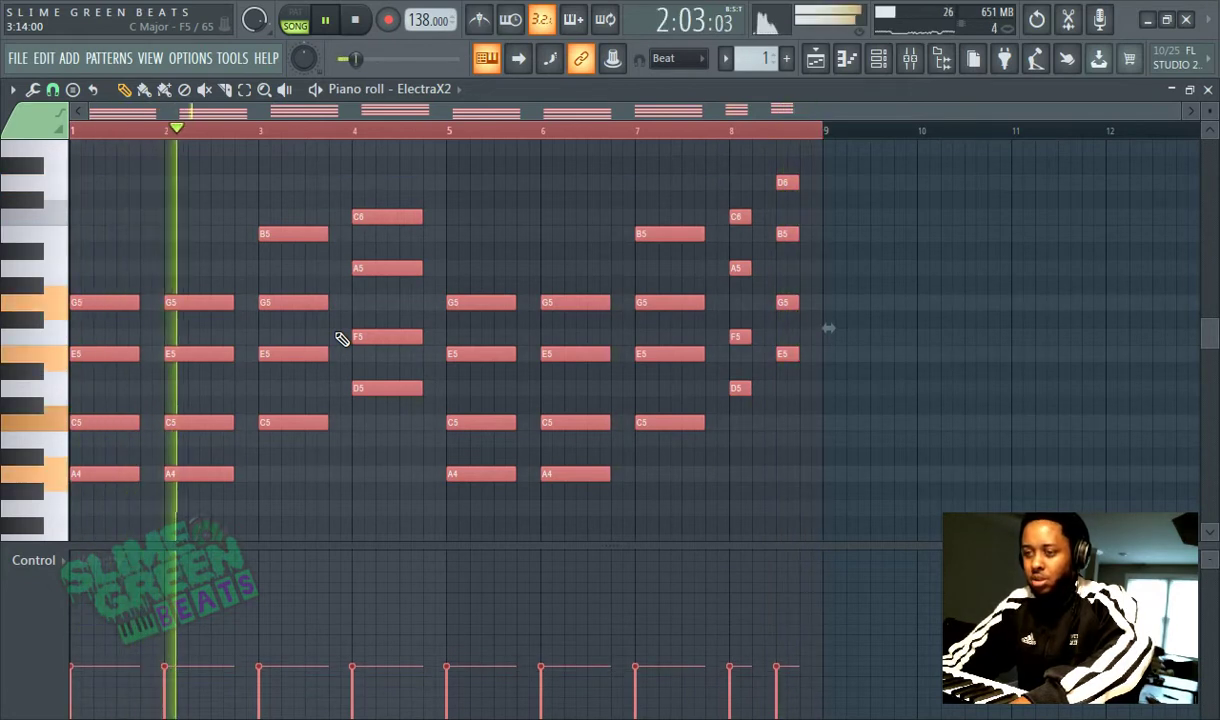
key("alt+s")
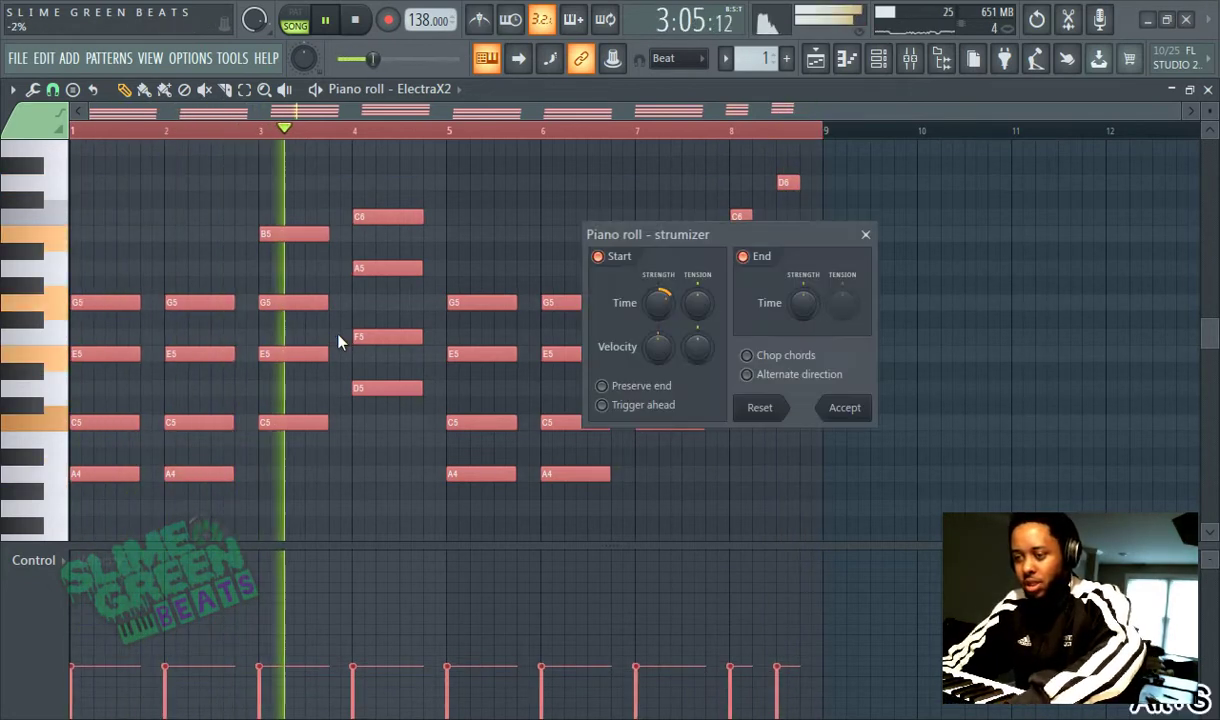
mouse_move(660, 306)
left_mouse_down()
mouse_move(660, 284)
mouse_move(652, 318)
left_mouse_up()
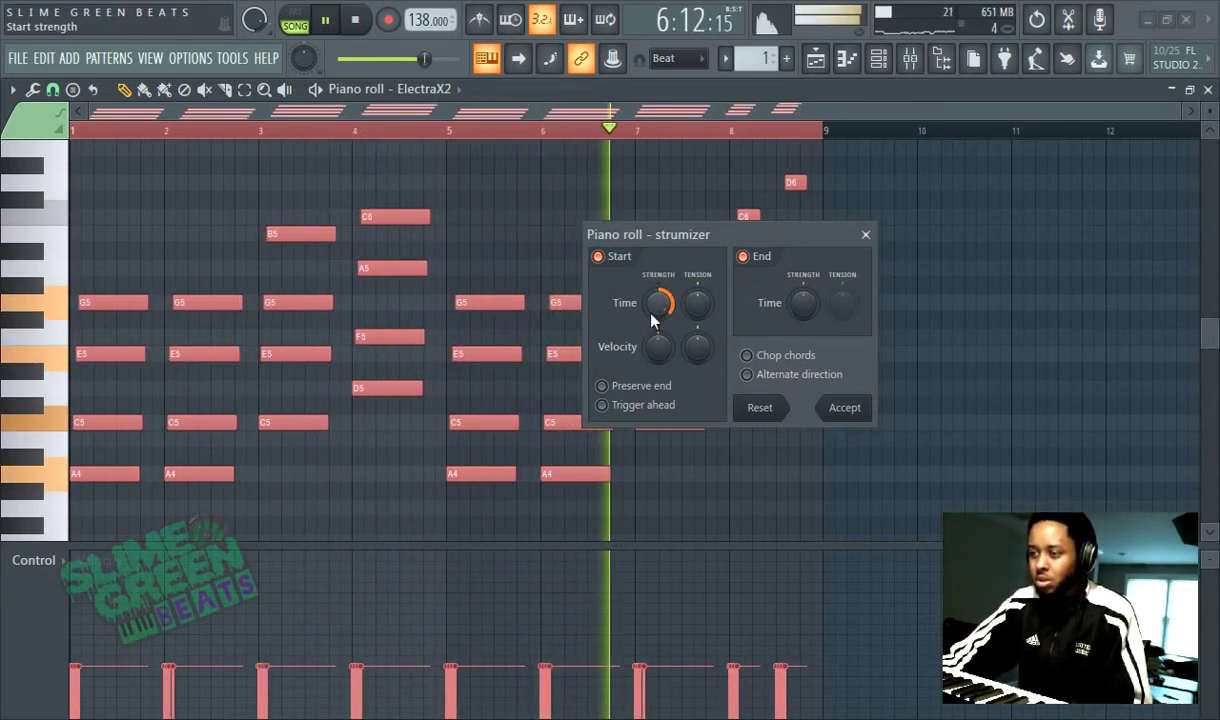
left_click_drag(651, 313, 651, 307)
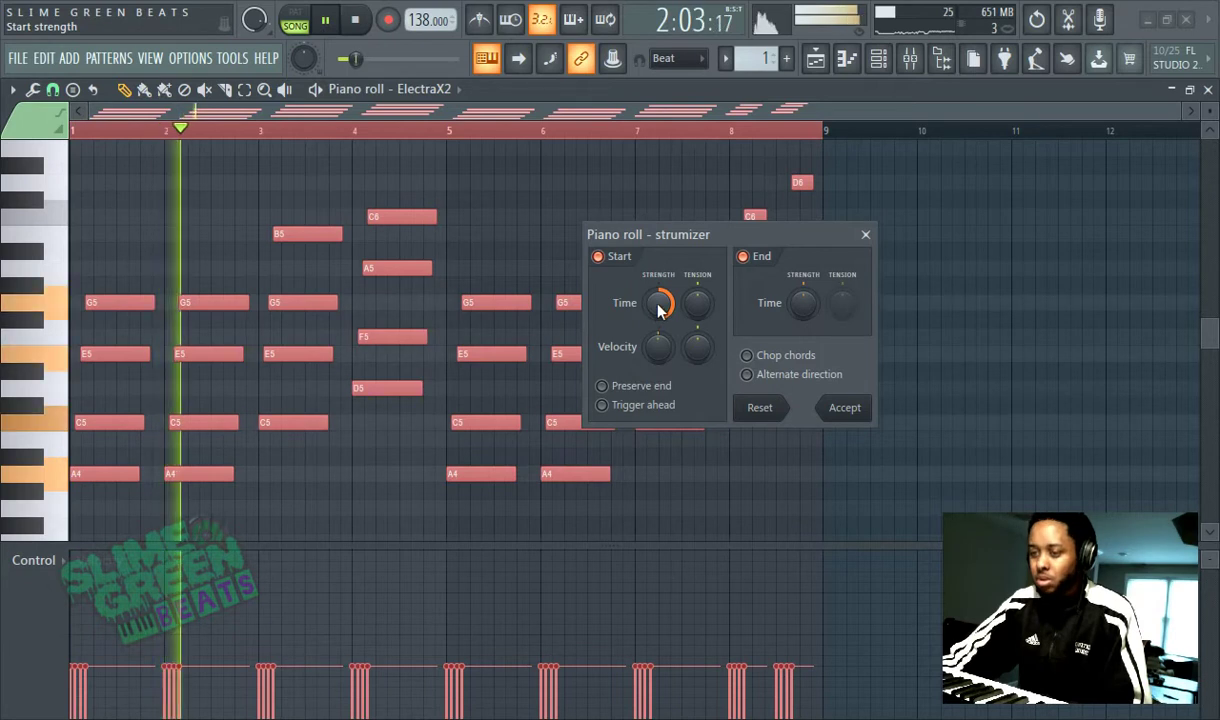
left_click_drag(659, 306, 659, 315)
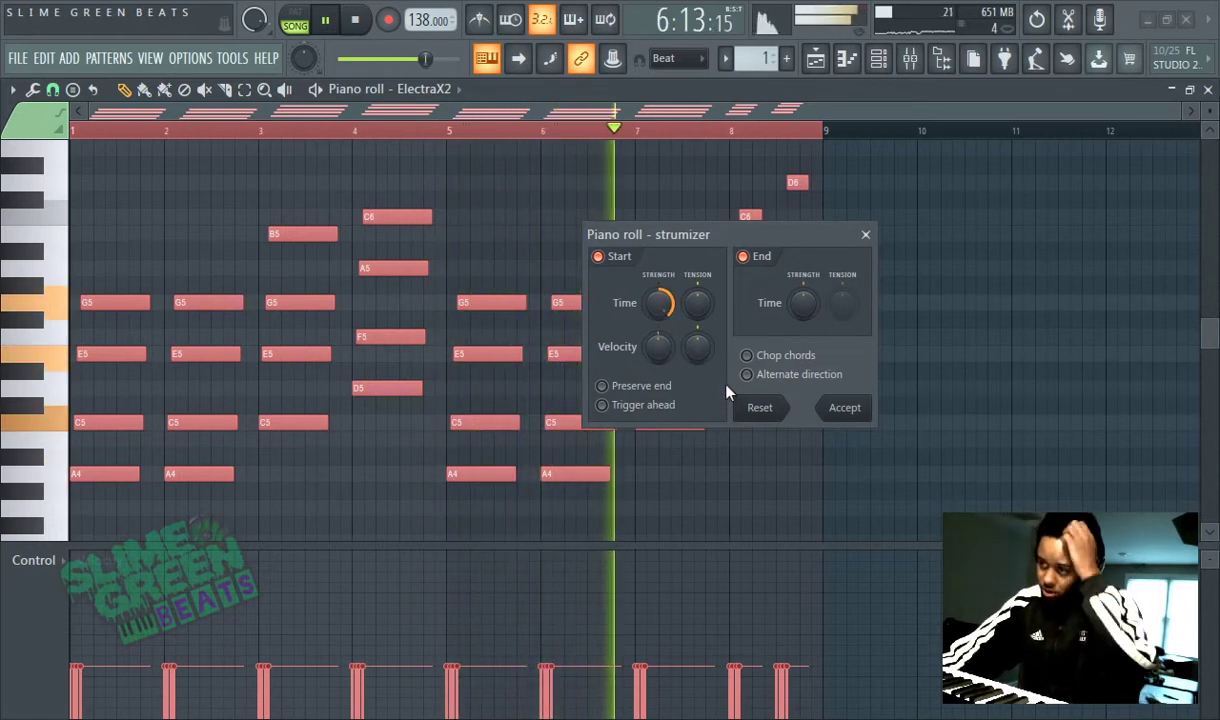
left_click(844, 410)
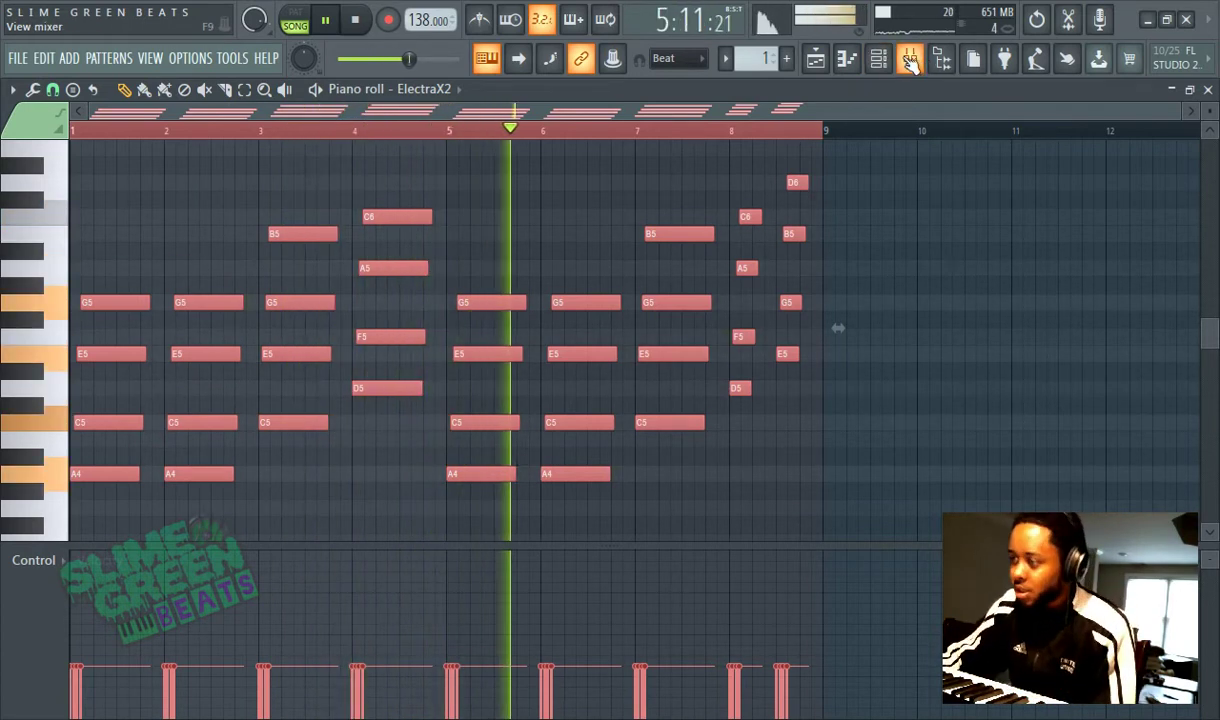
Restart song playback from the beginning to listen to the strummed chords.
left_click(327, 22)
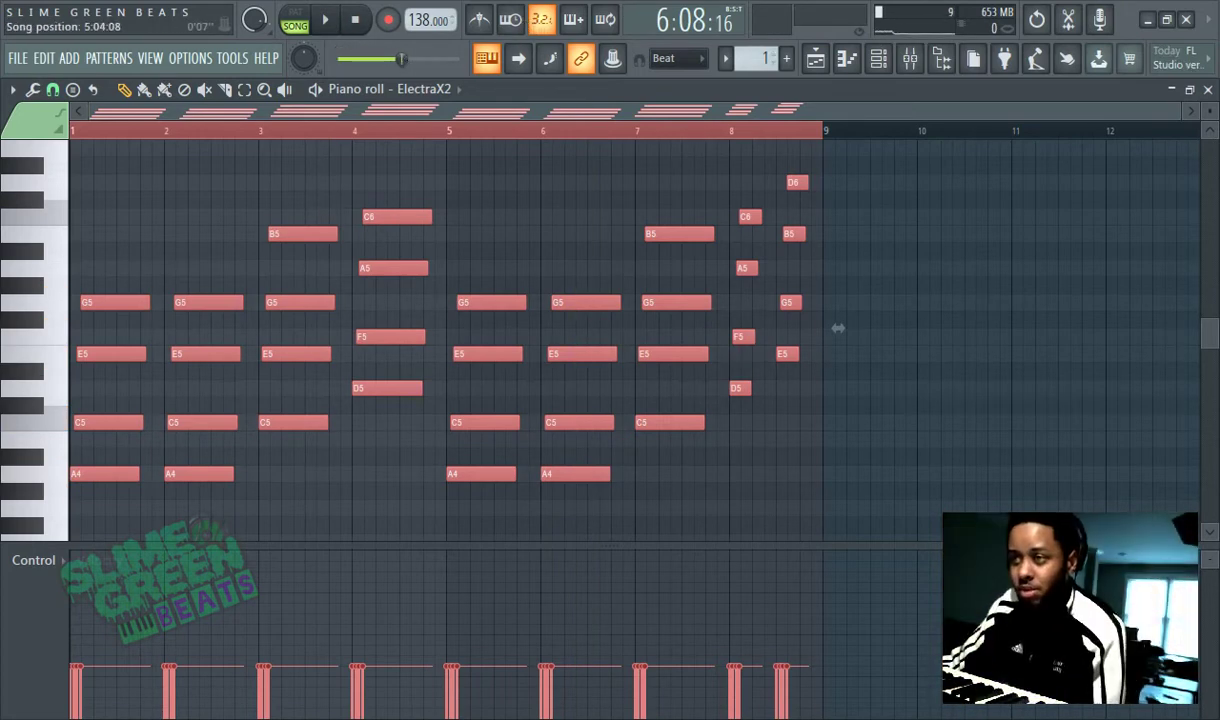
left_click(330, 22)
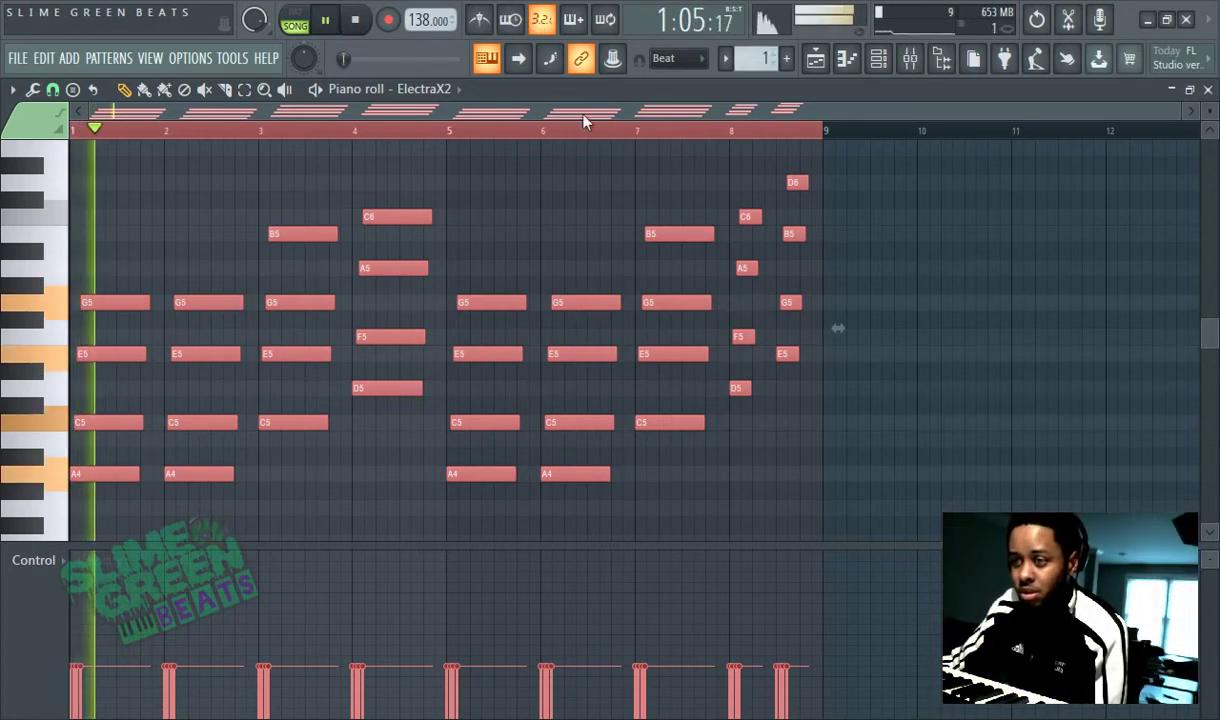
left_click(910, 60)
left_click(912, 60)
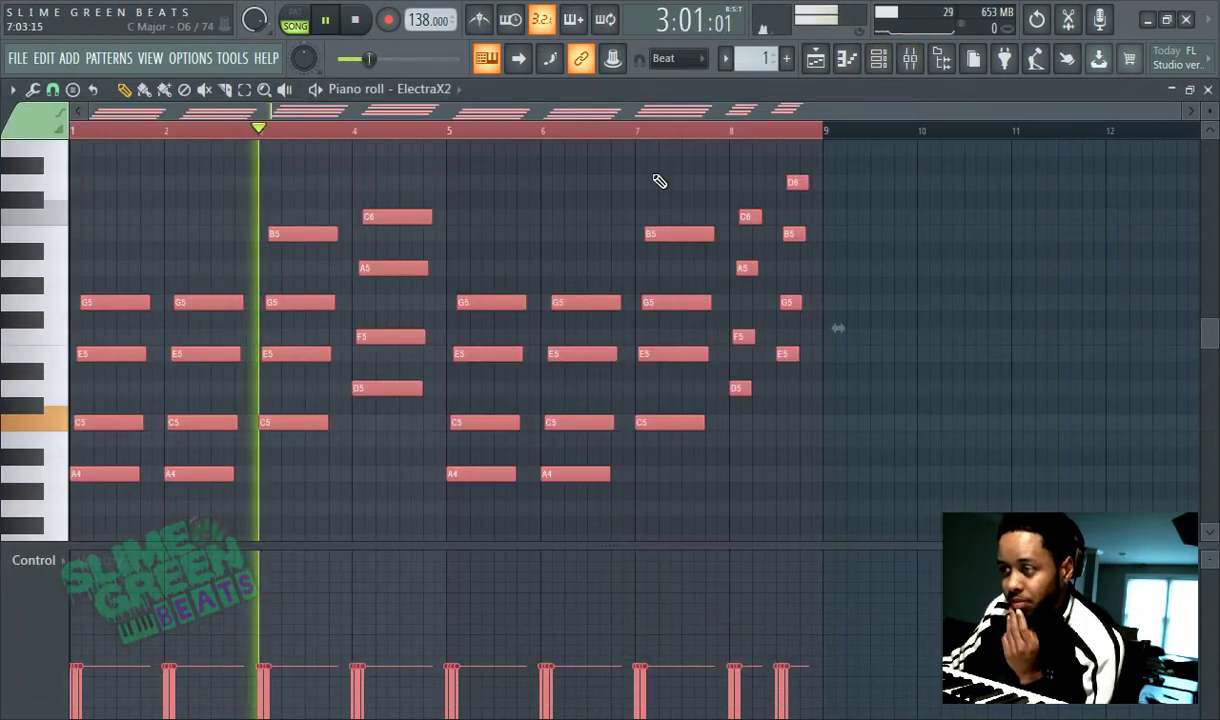
Clone the ElectraX2 channel in the channel rack and move the clone's plugin window clear of the channel names.
left_click(876, 60)
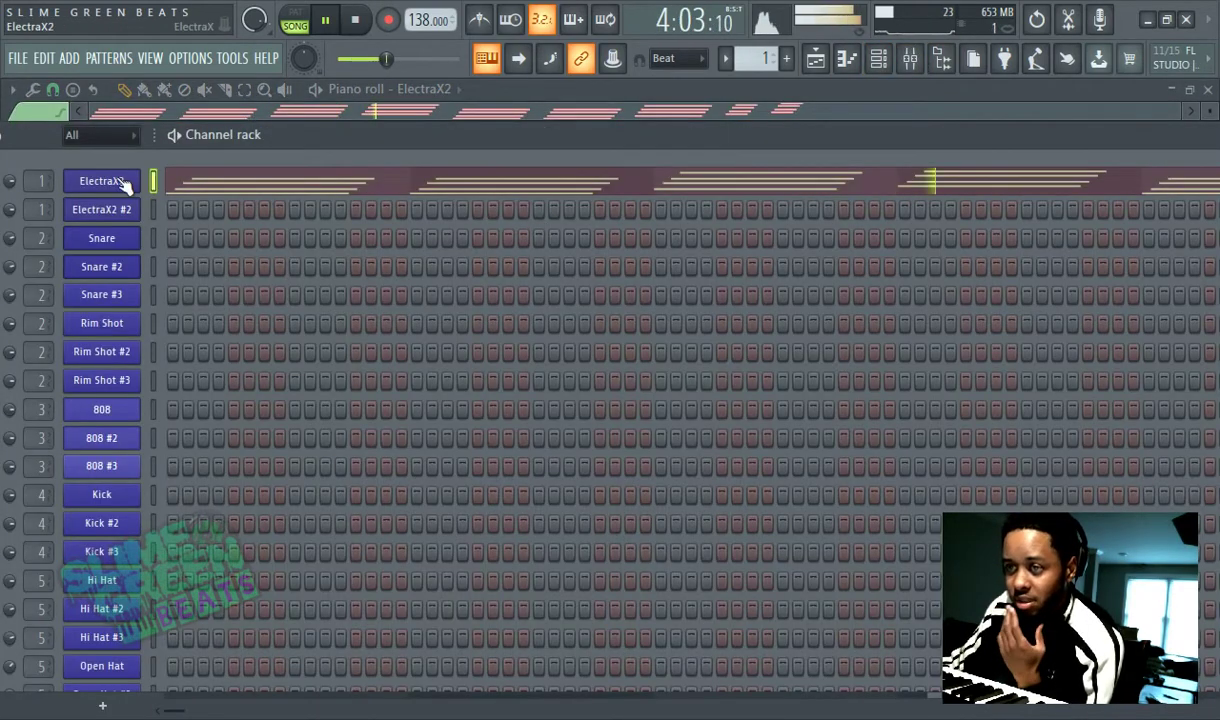
right_click(120, 182)
left_click(213, 345)
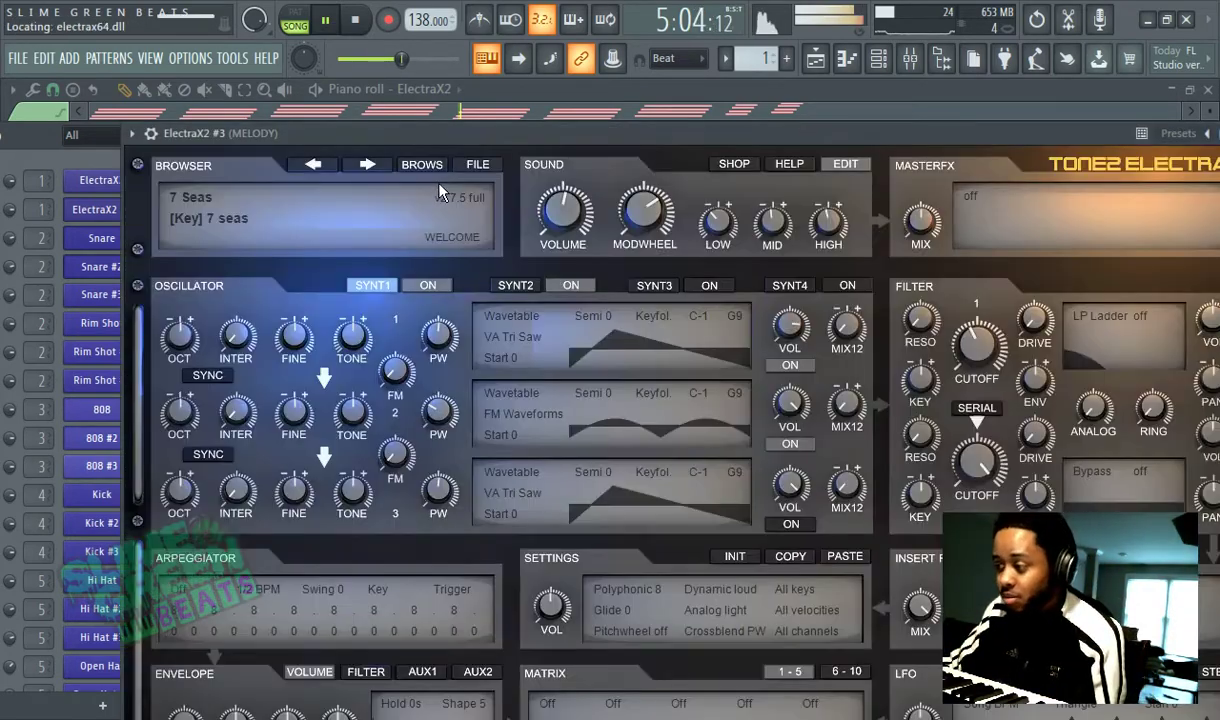
left_click_drag(452, 142, 603, 179)
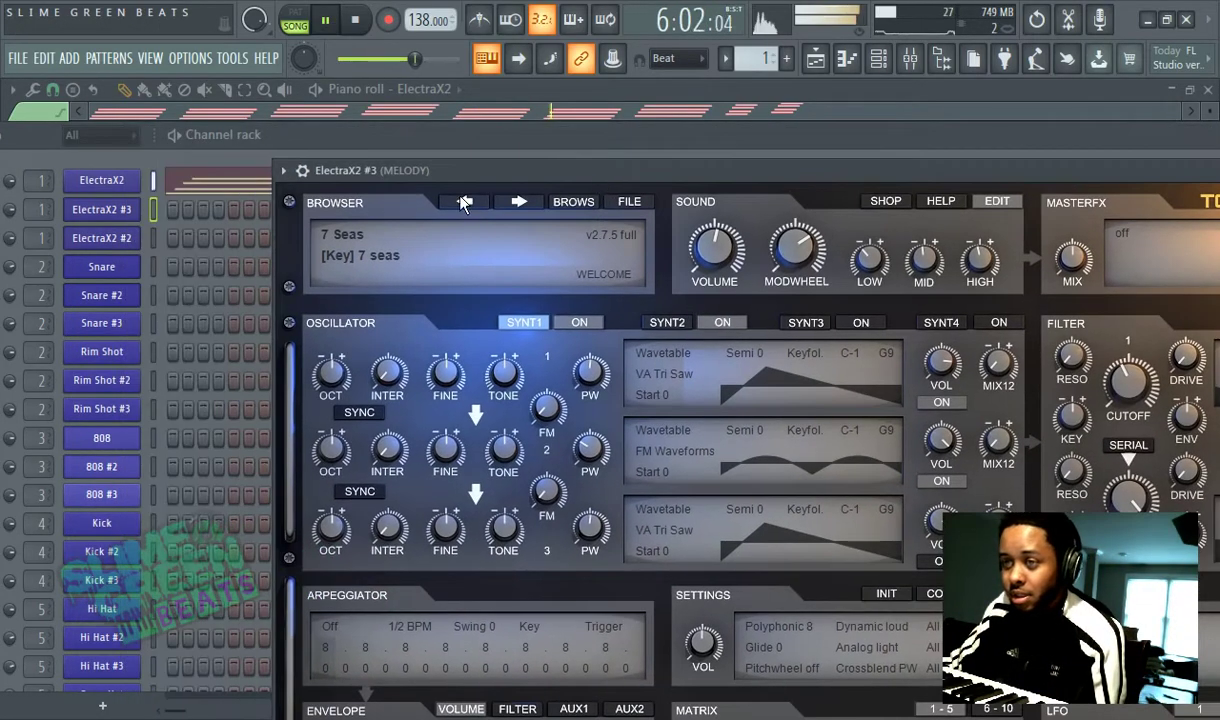
Copy the chord notes from the ElectraX2 channel and paste them into the ElectraX2 #3 channel.
right_click(103, 182)
left_click(360, 200)
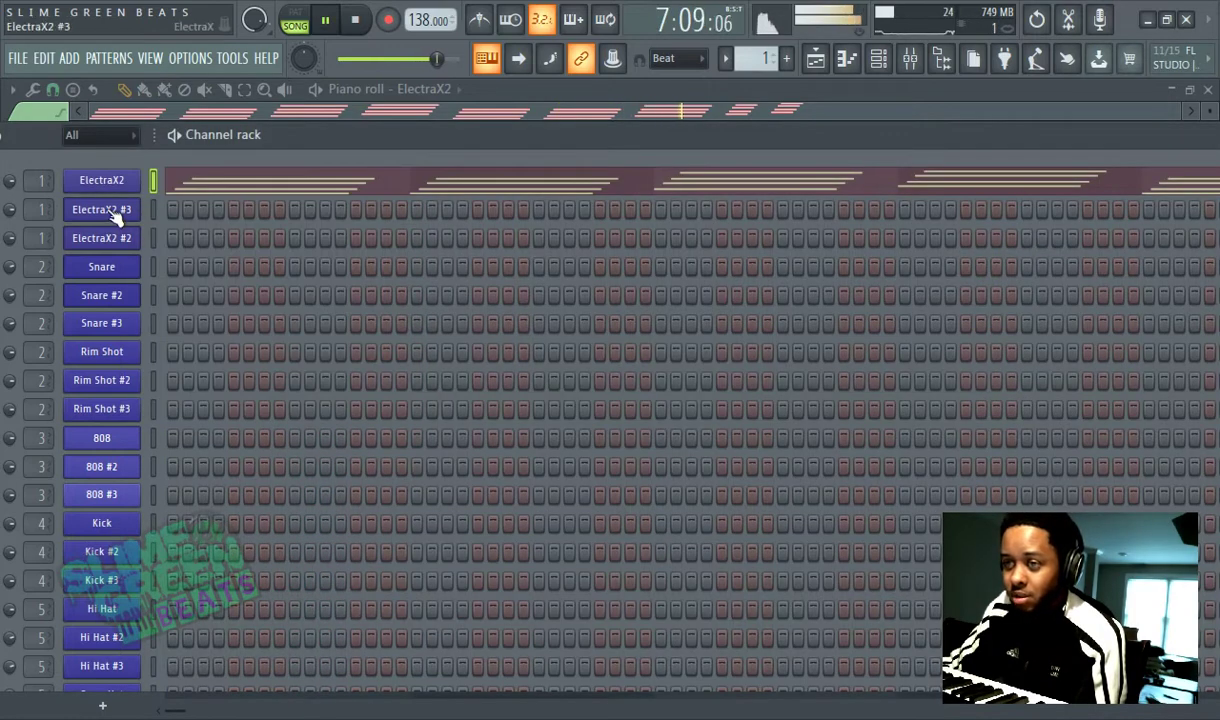
right_click(115, 219)
left_click(328, 239)
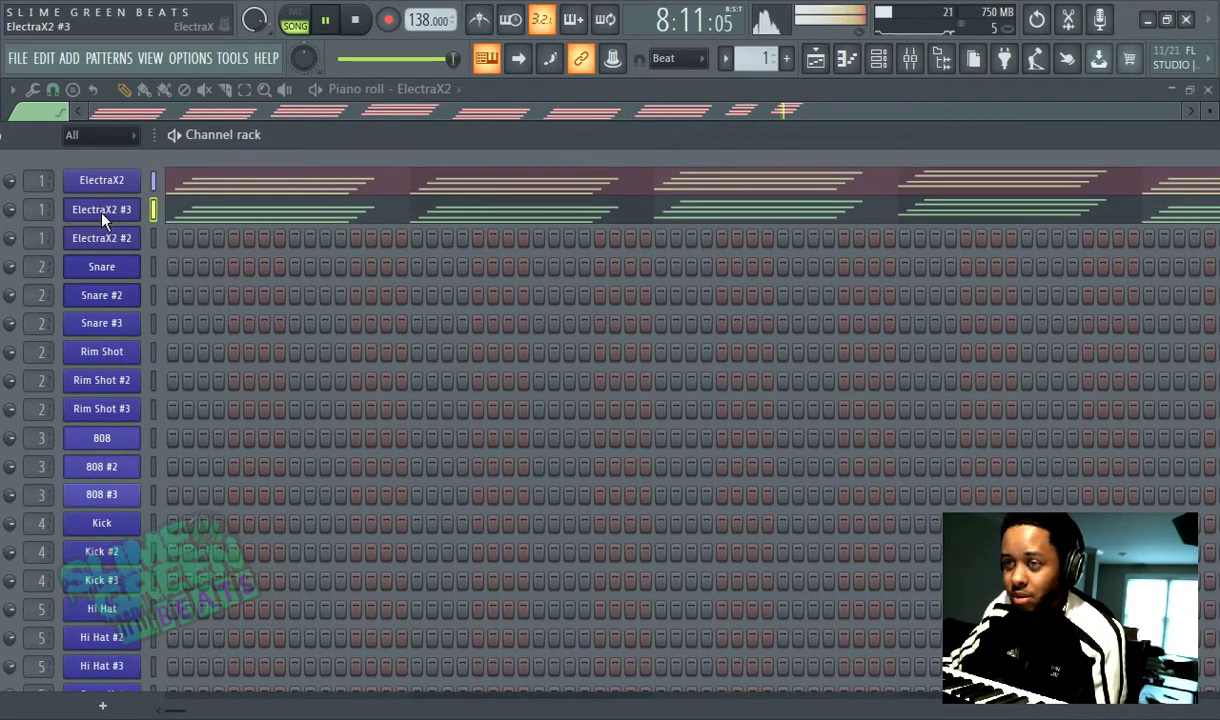
Open the patch browser of ElectraX2 #3 and try the 7 Seas patches Caribbean, Mediterranean and Low Tide.
left_click(102, 214)
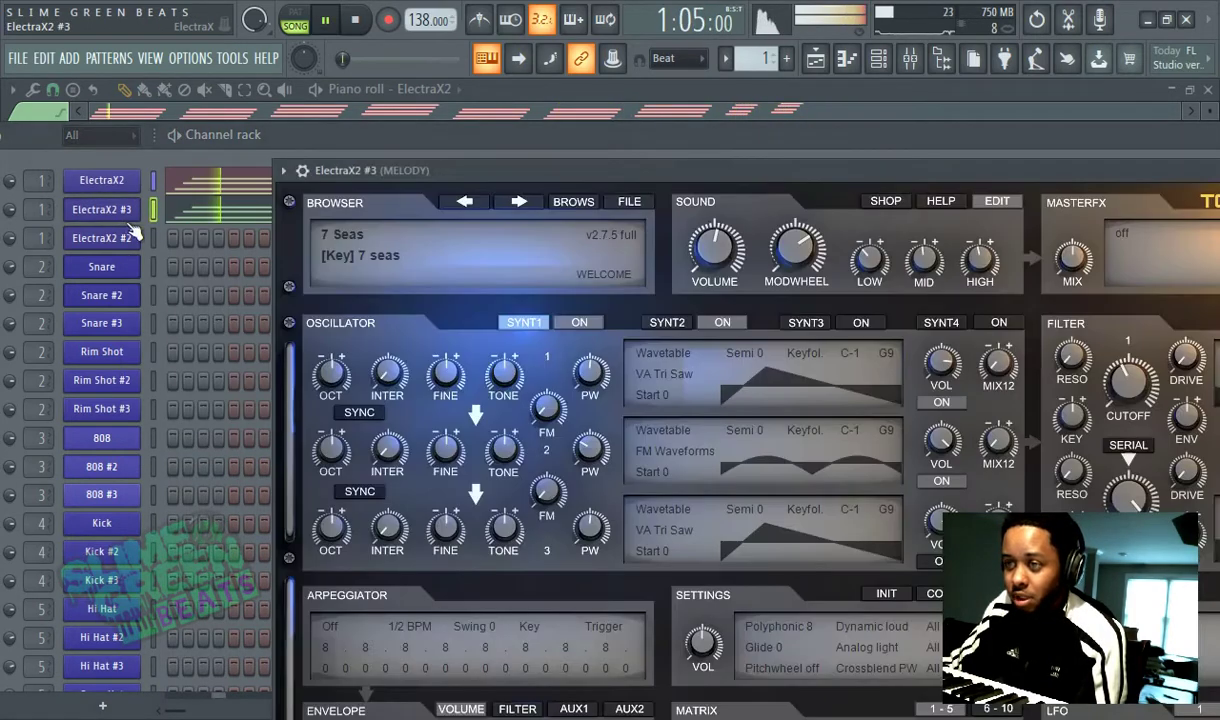
left_click(562, 203)
left_click(665, 448)
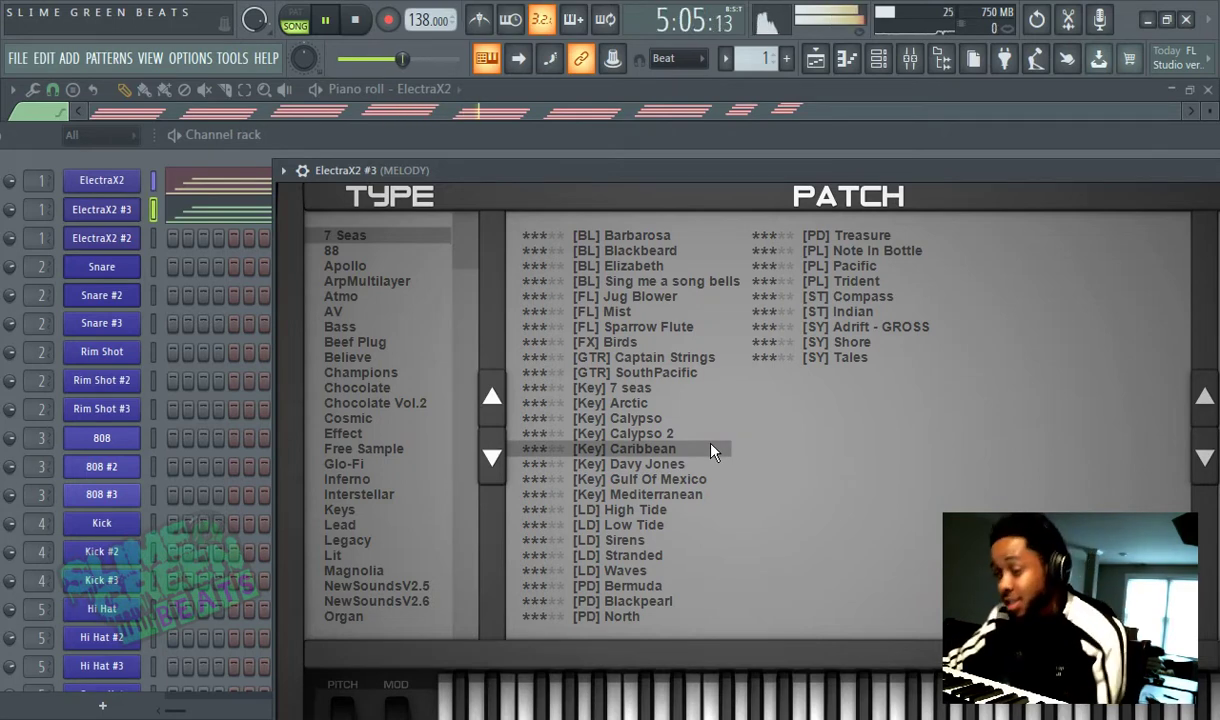
left_click(640, 495)
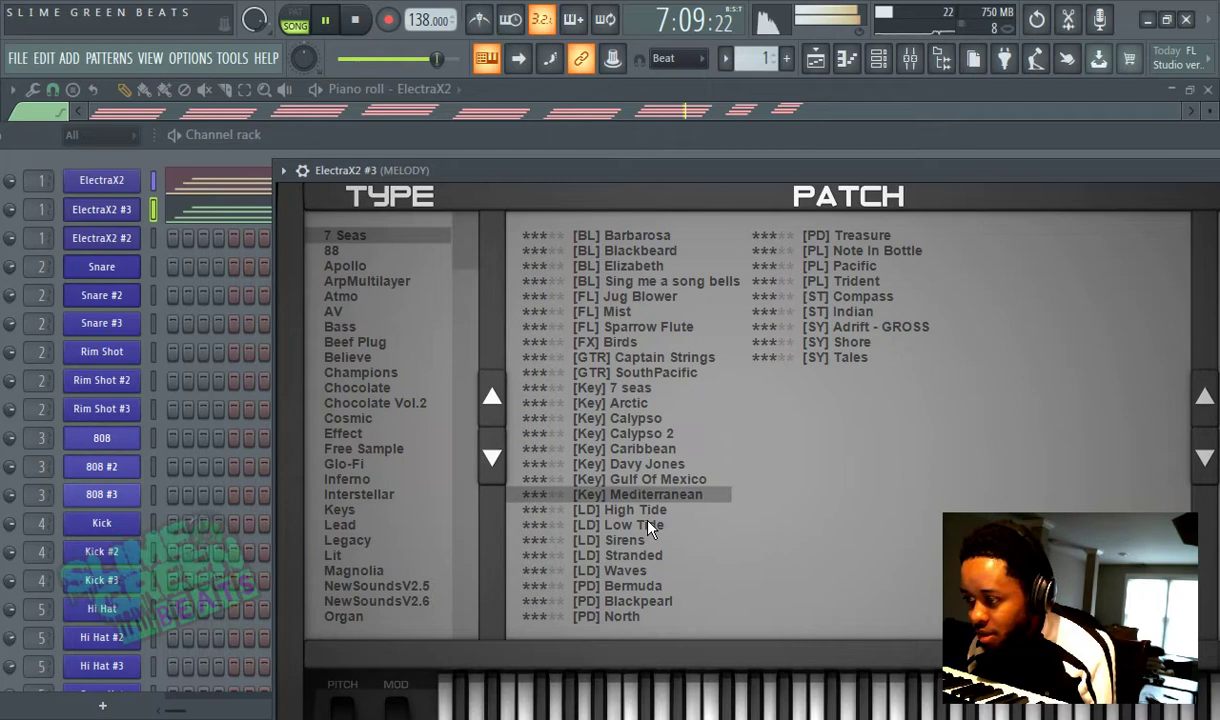
left_click(655, 524)
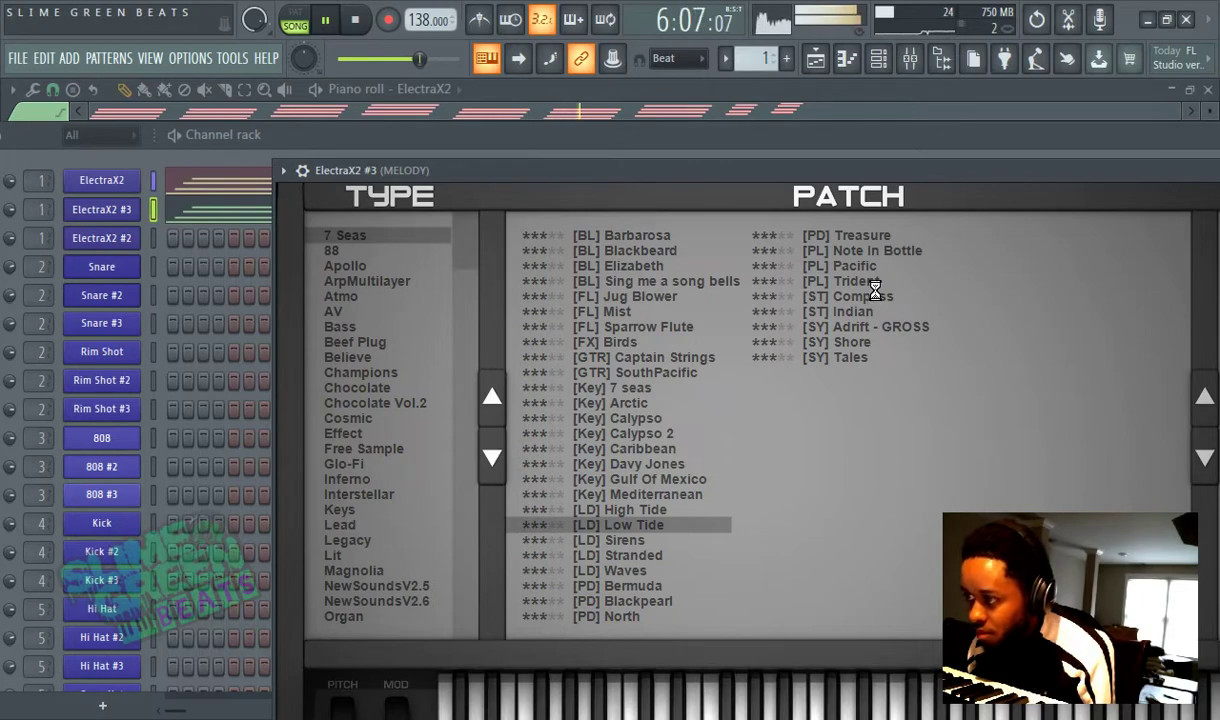
Try the 7 Seas patches Adrift - GROSS, Shore, Tales, Pacific and Treasure on ElectraX2 #3.
left_click(851, 329)
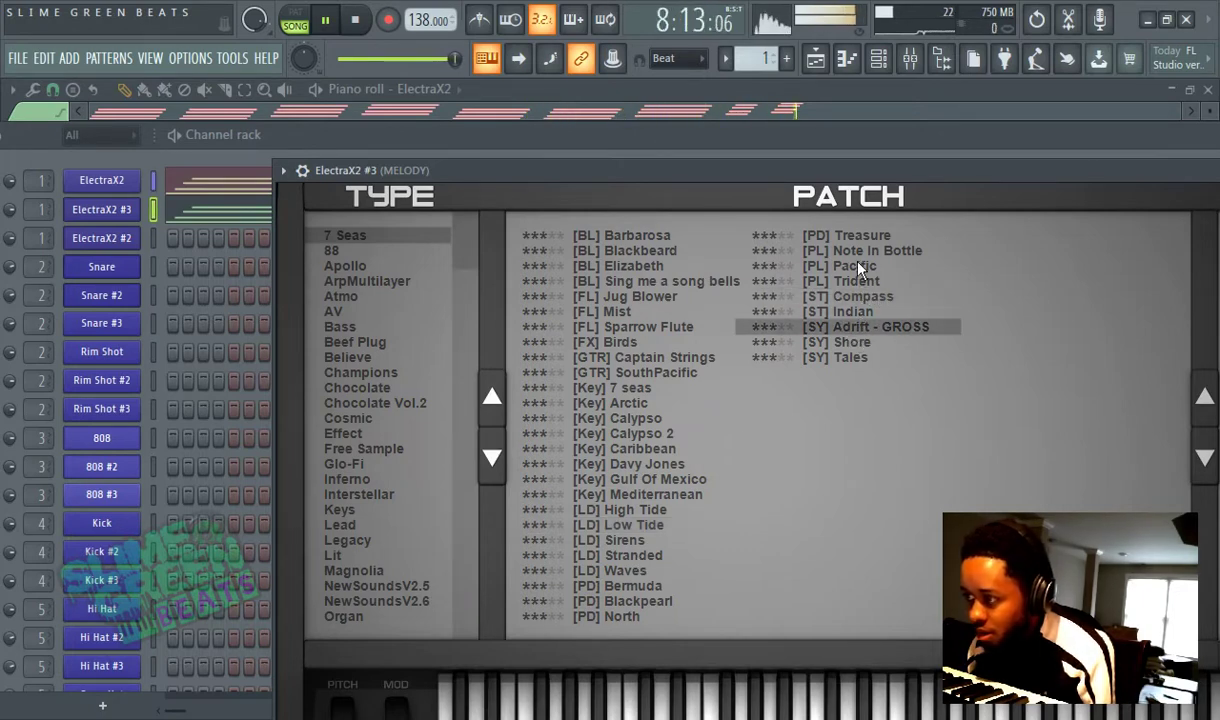
left_click(861, 345)
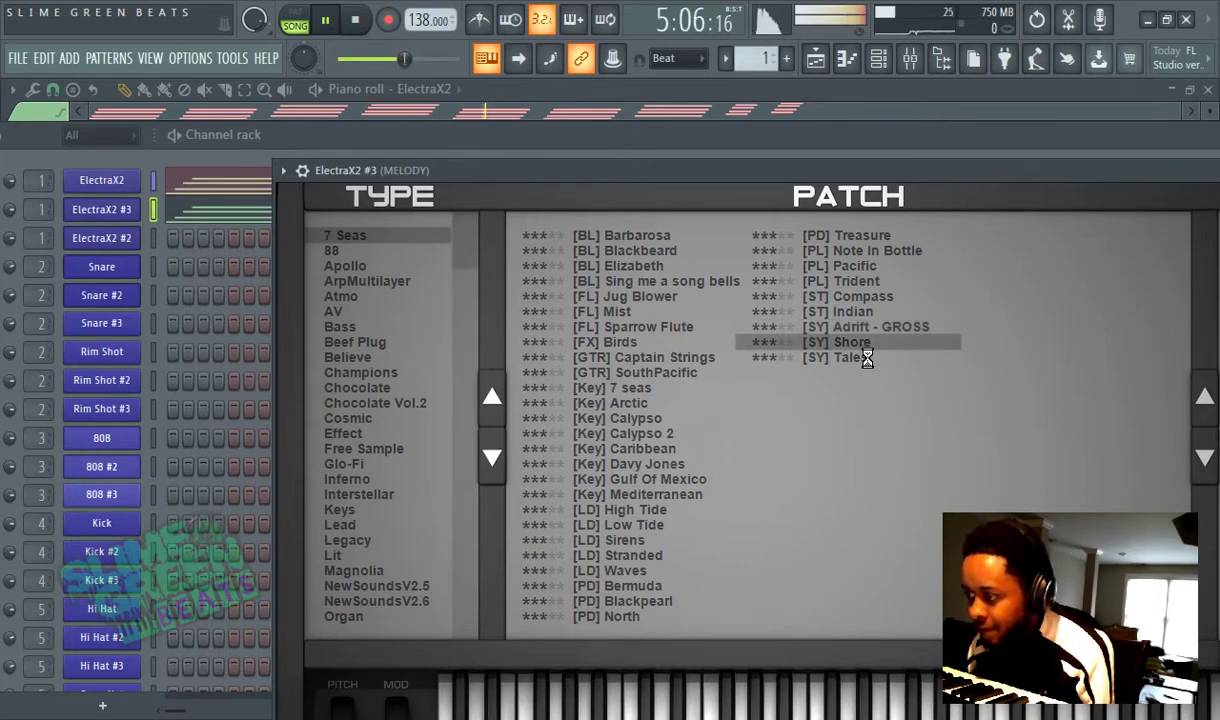
left_click(864, 358)
left_click(867, 268)
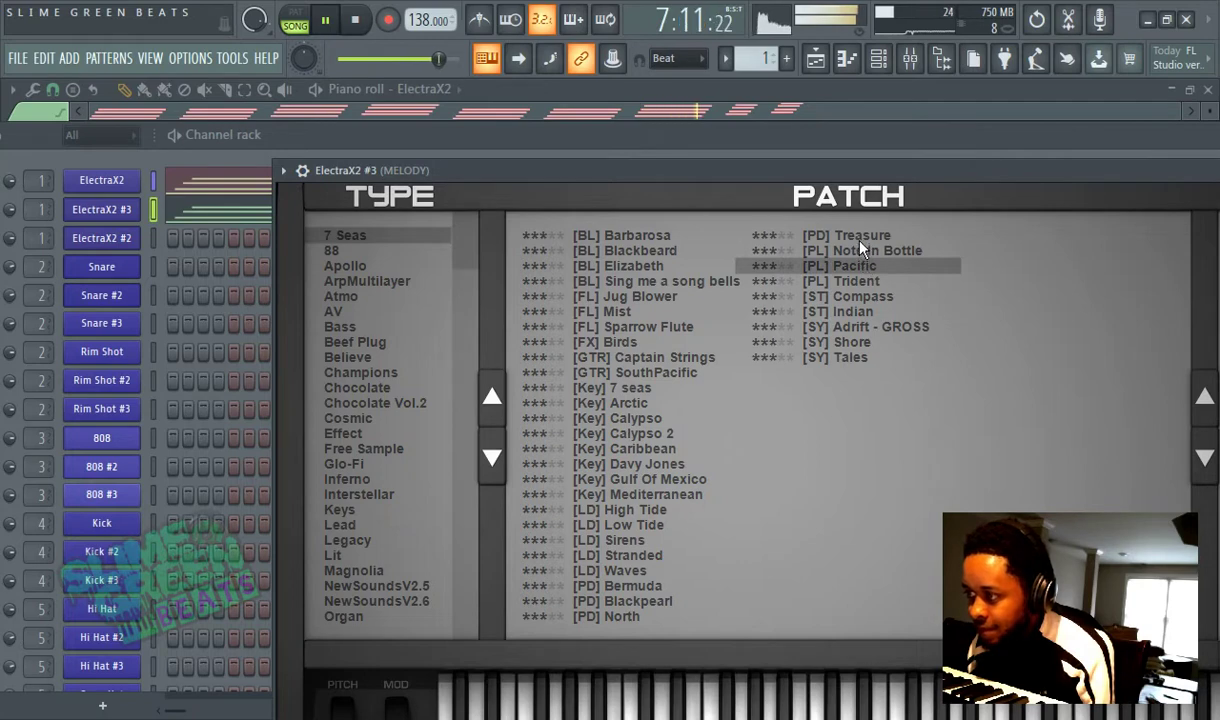
left_click(791, 238)
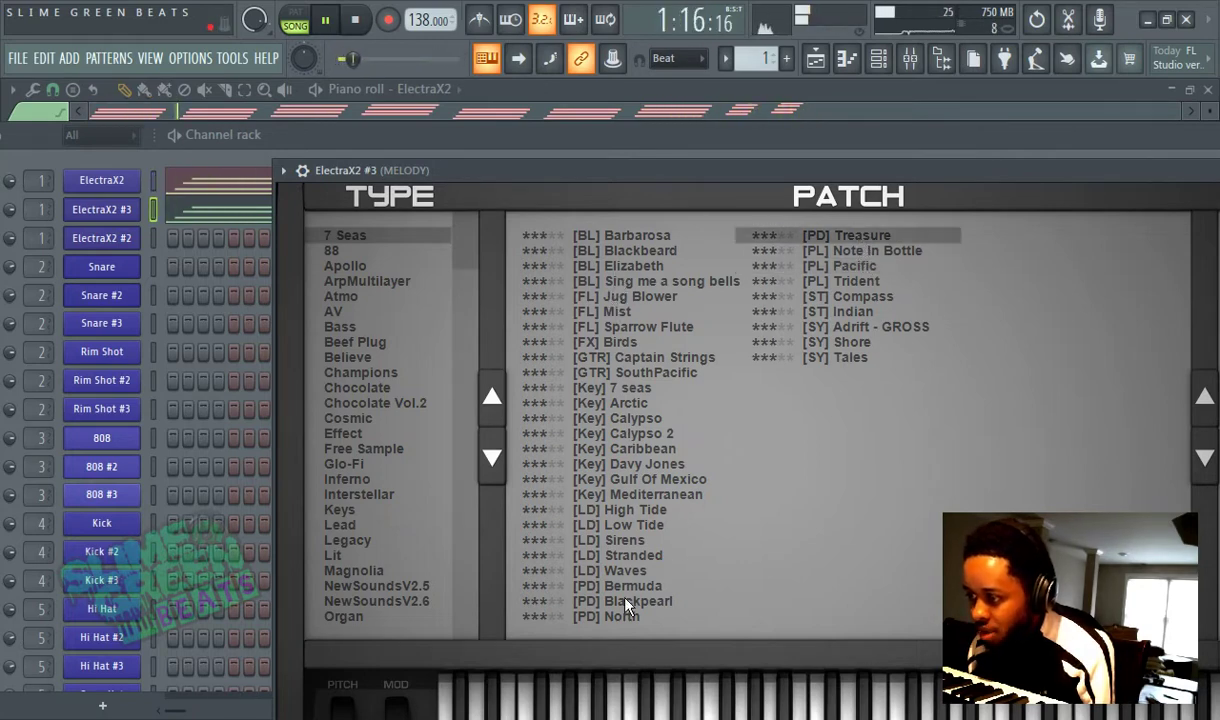
Try the 7 Seas patches Elizabeth, Blackbeard, Barbarosa and Captain Strings on ElectraX2 #3.
left_click(627, 268)
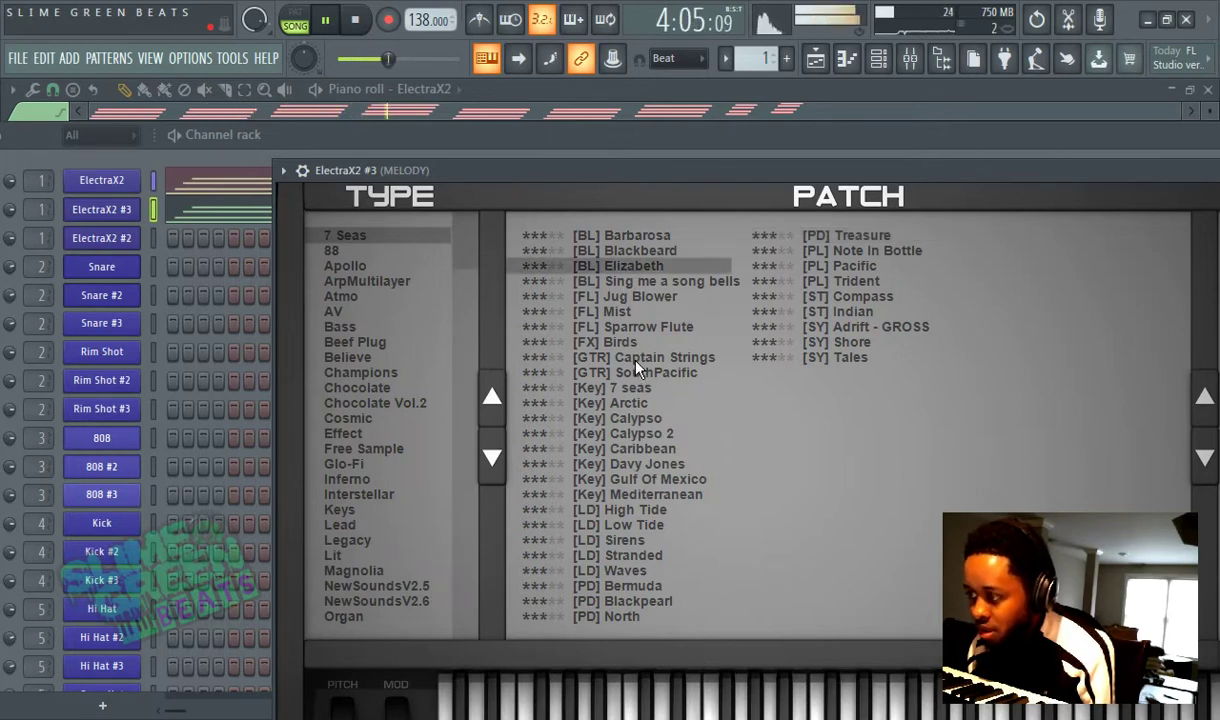
left_click(625, 250)
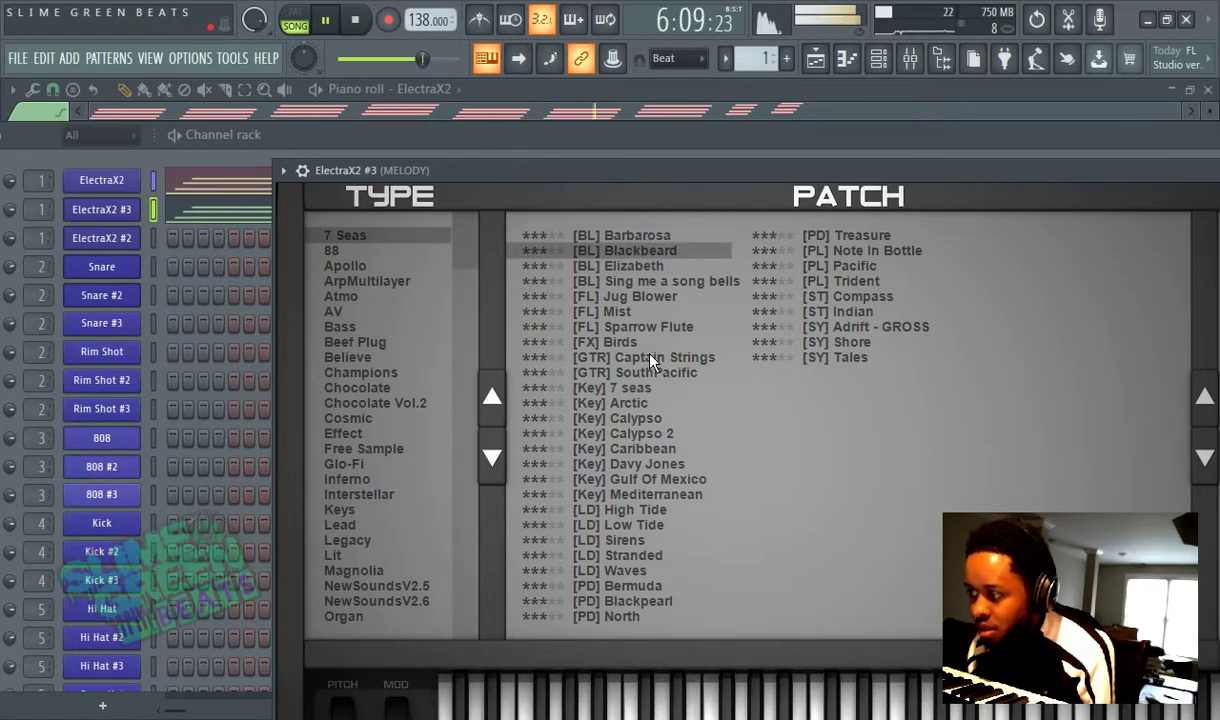
left_click(633, 237)
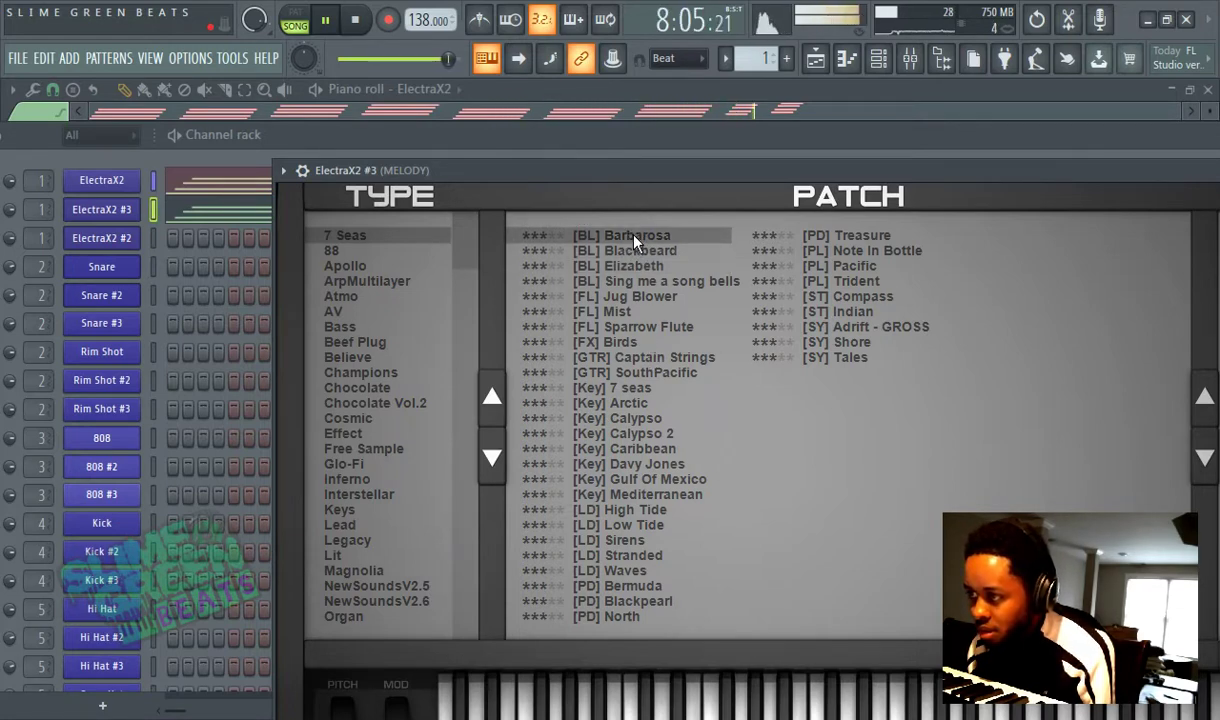
left_click(640, 359)
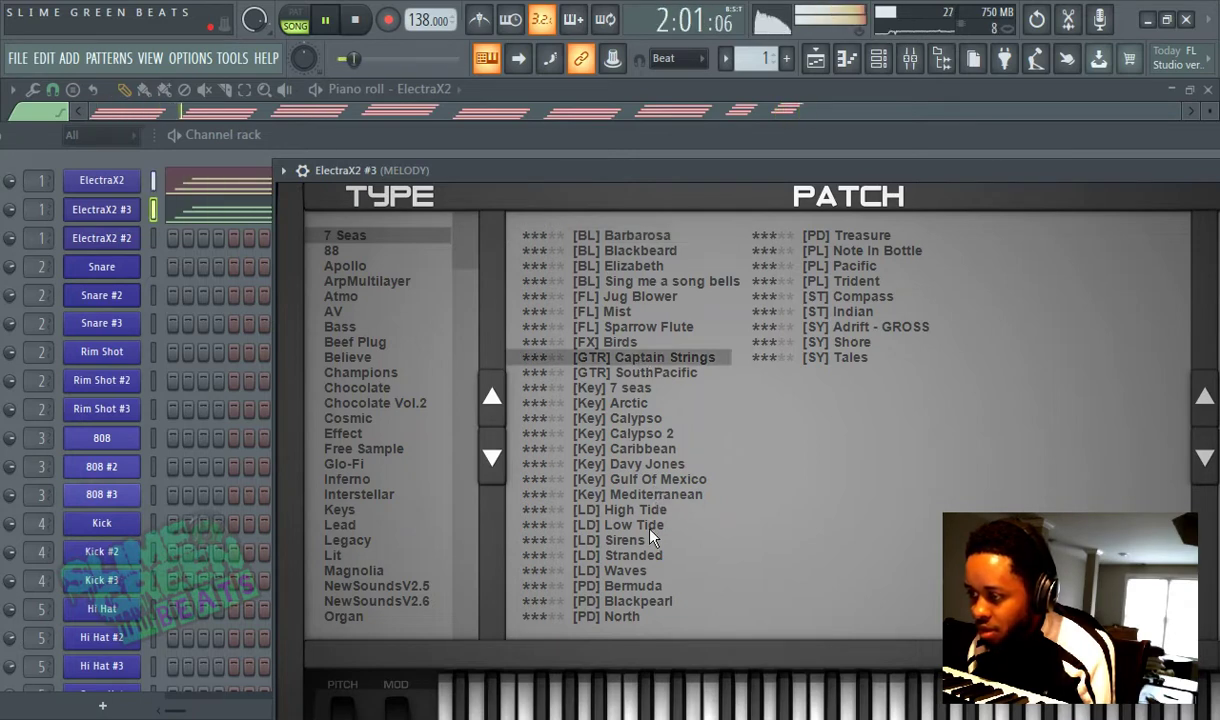
Try the 7 Seas patches Stranded, Sirens, Blackpearl and North on ElectraX2 #3.
left_click(635, 556)
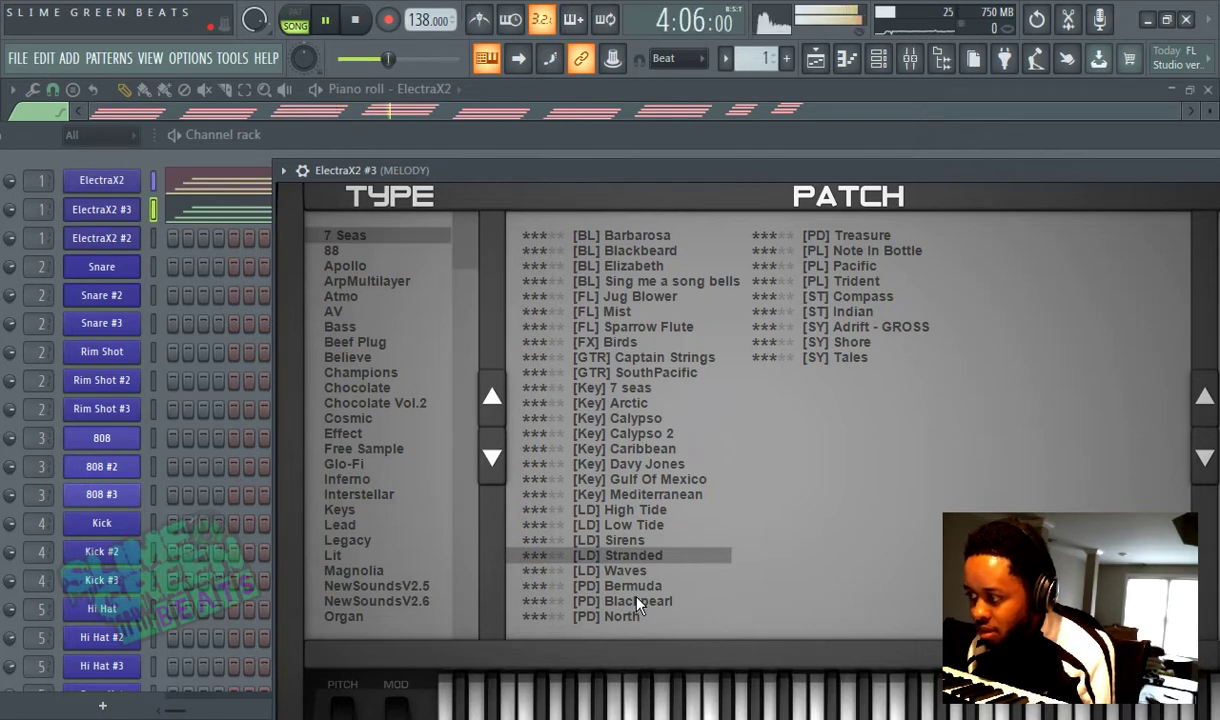
left_click(630, 543)
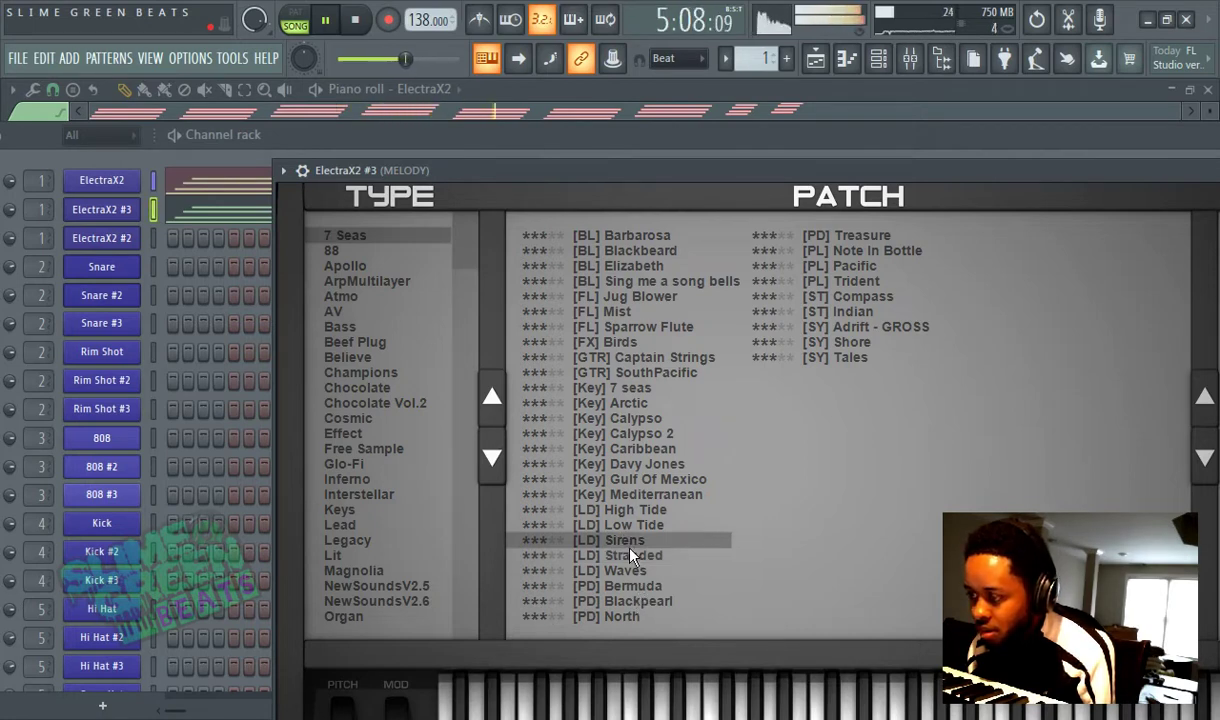
left_click(637, 604)
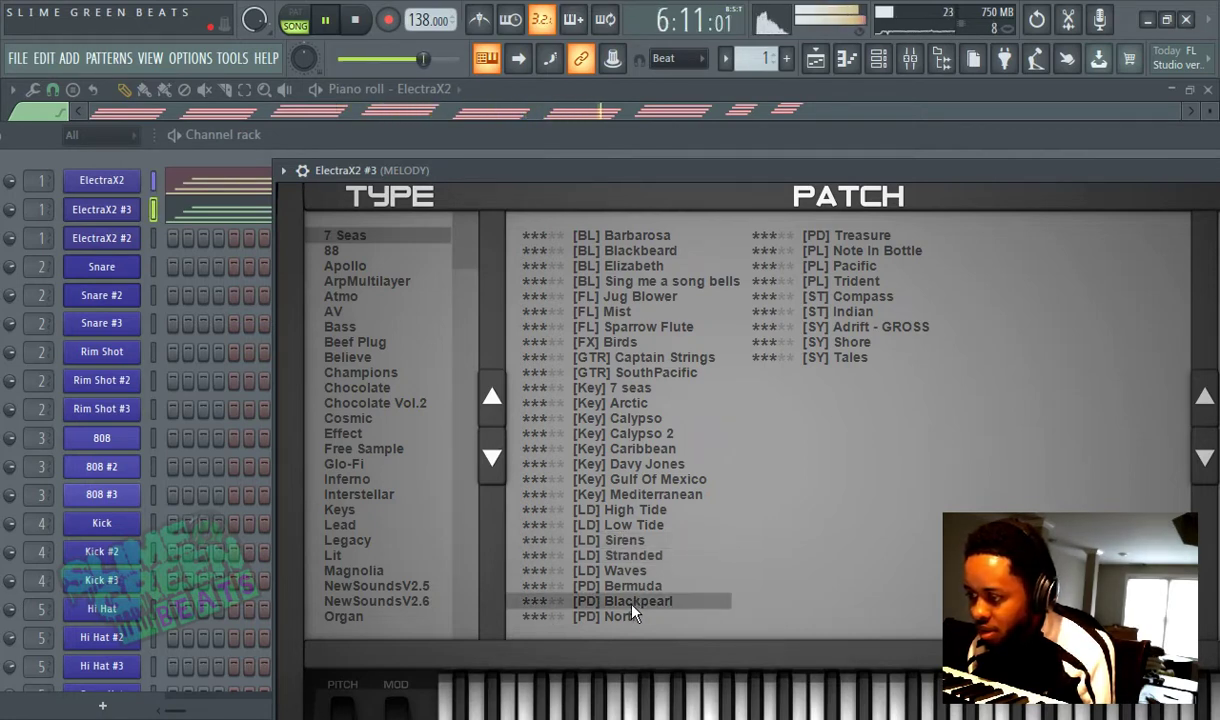
left_click(631, 617)
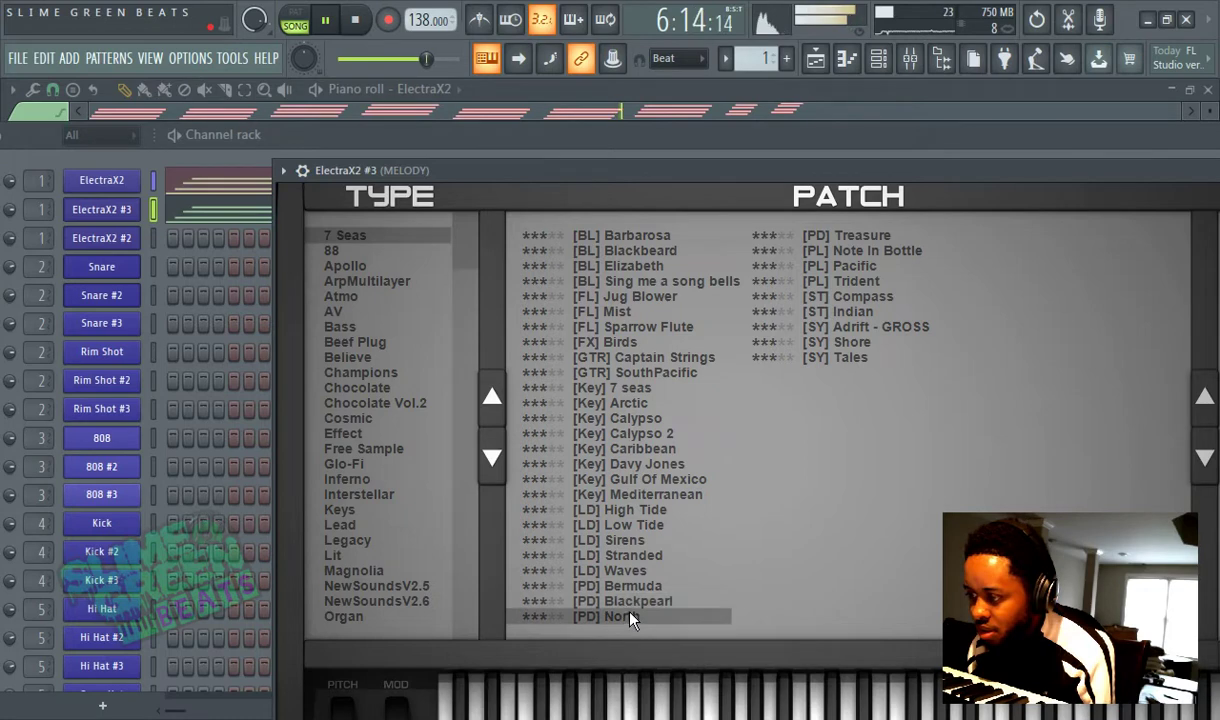
Compare the key patches Calypso 2, Calypso, Arctic and 7 seas, and load the Blackpearl pad on ElectraX2 #3.
left_click(626, 436)
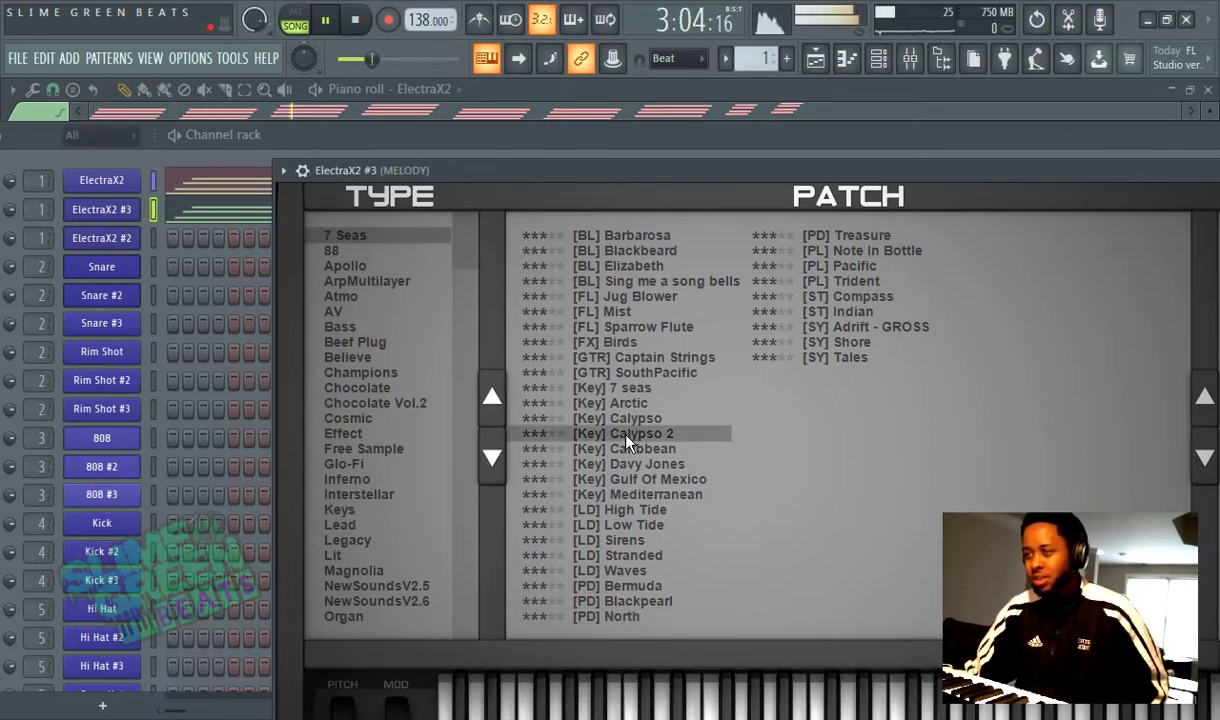
left_click(637, 422)
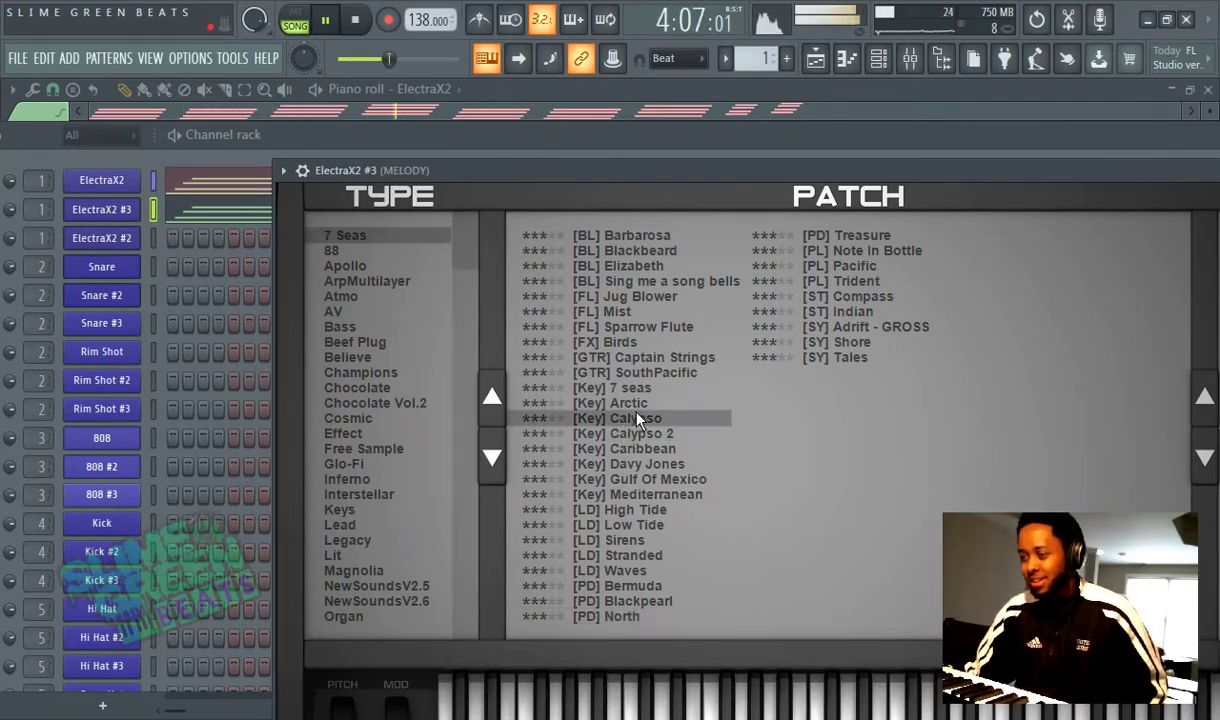
left_click(636, 409)
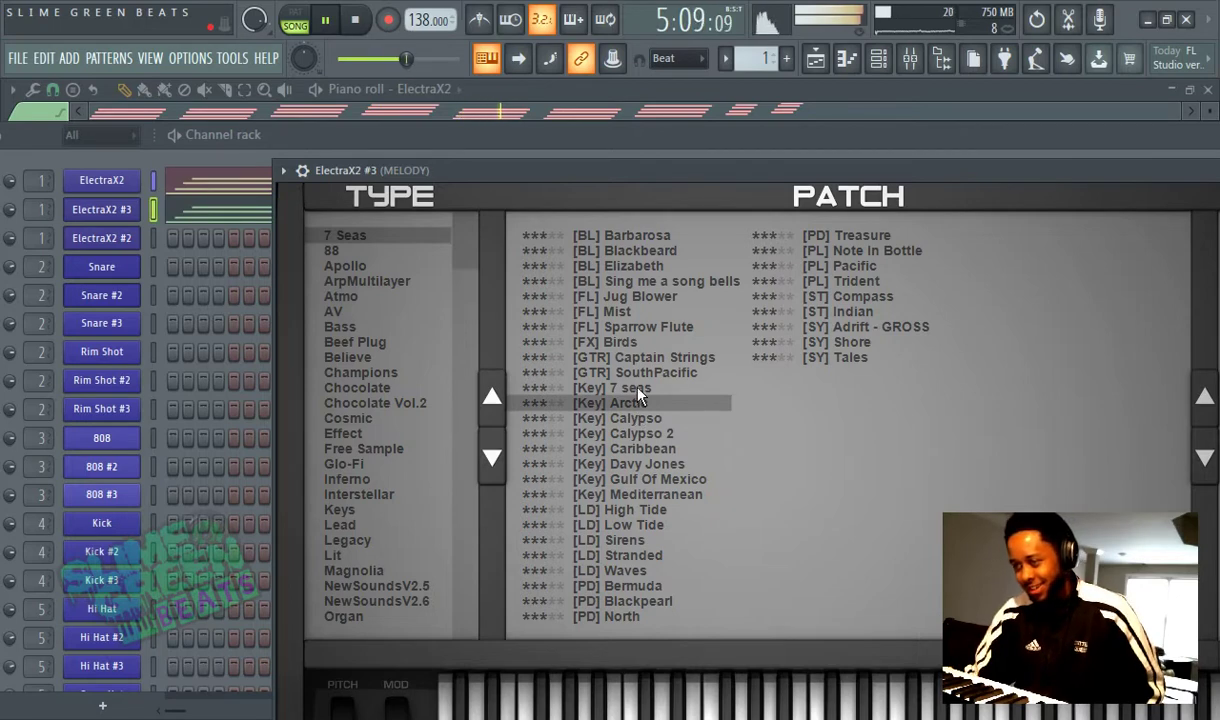
left_click(612, 388)
left_click(640, 603)
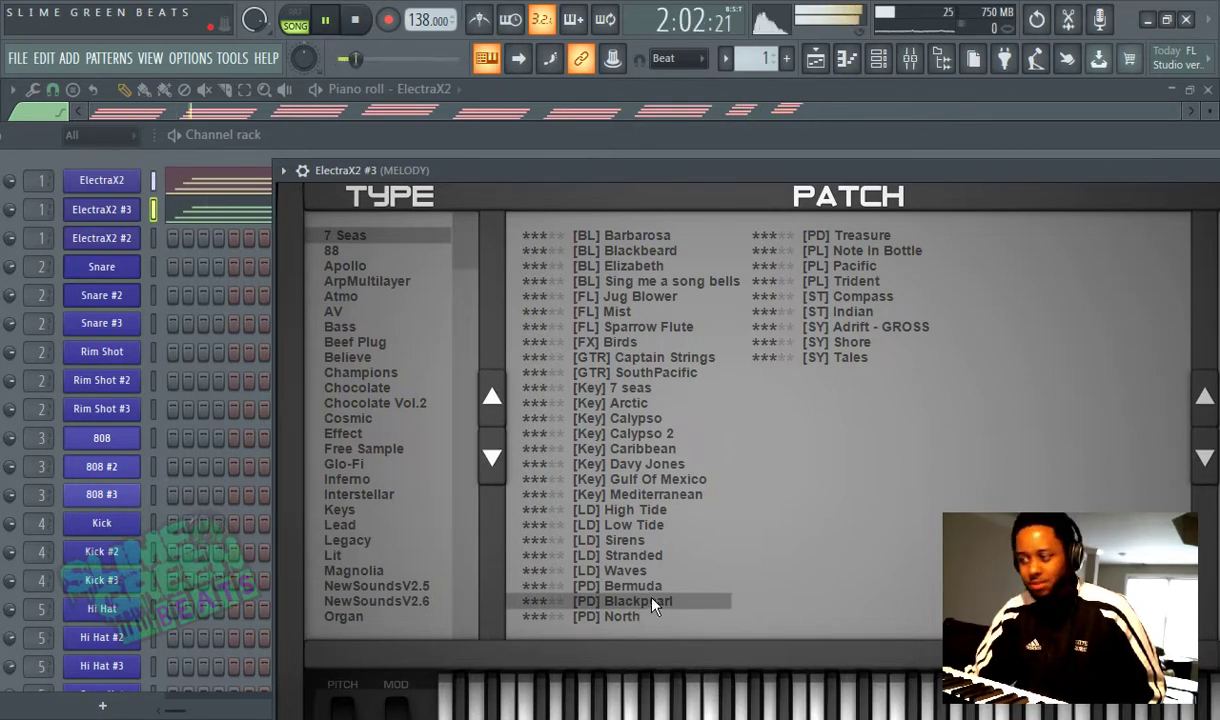
left_click(840, 121)
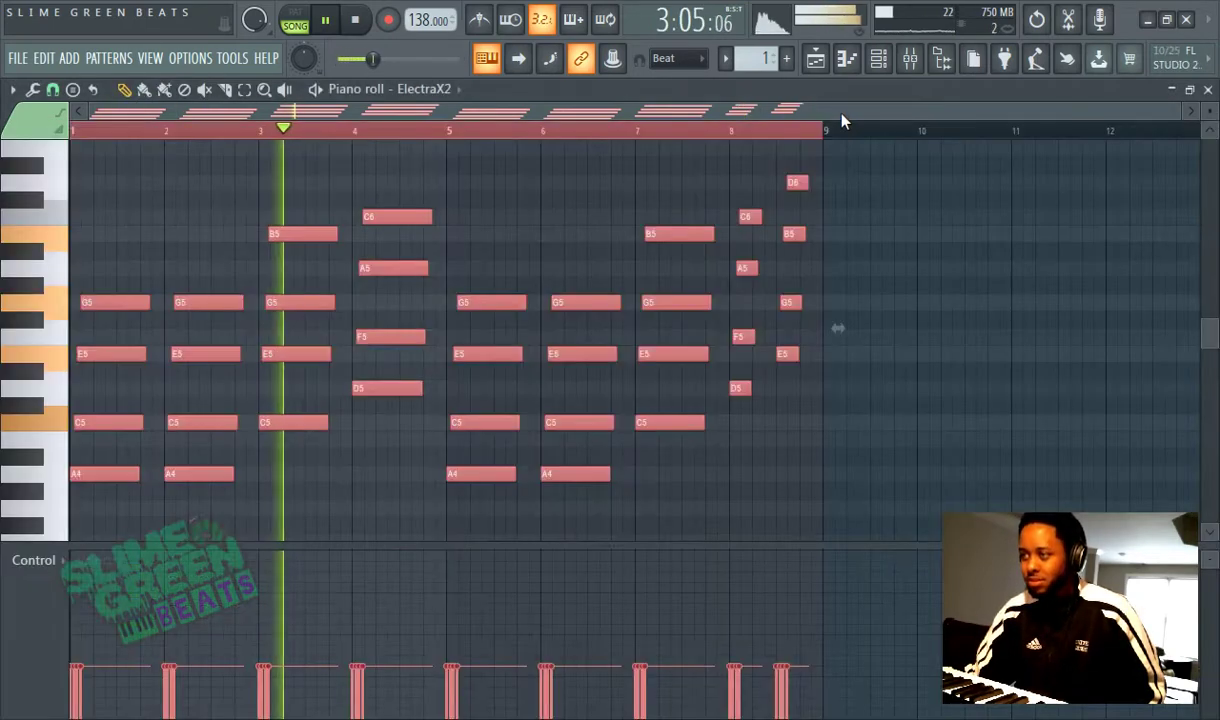
left_click(880, 58)
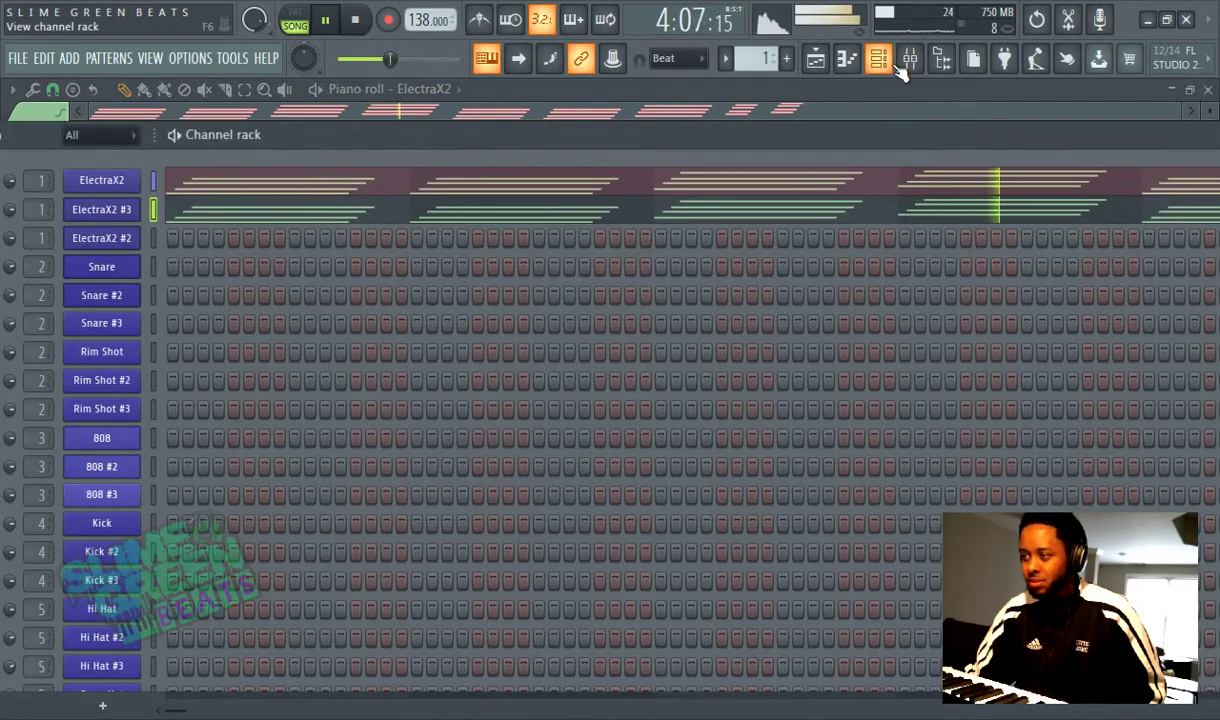
left_click(910, 58)
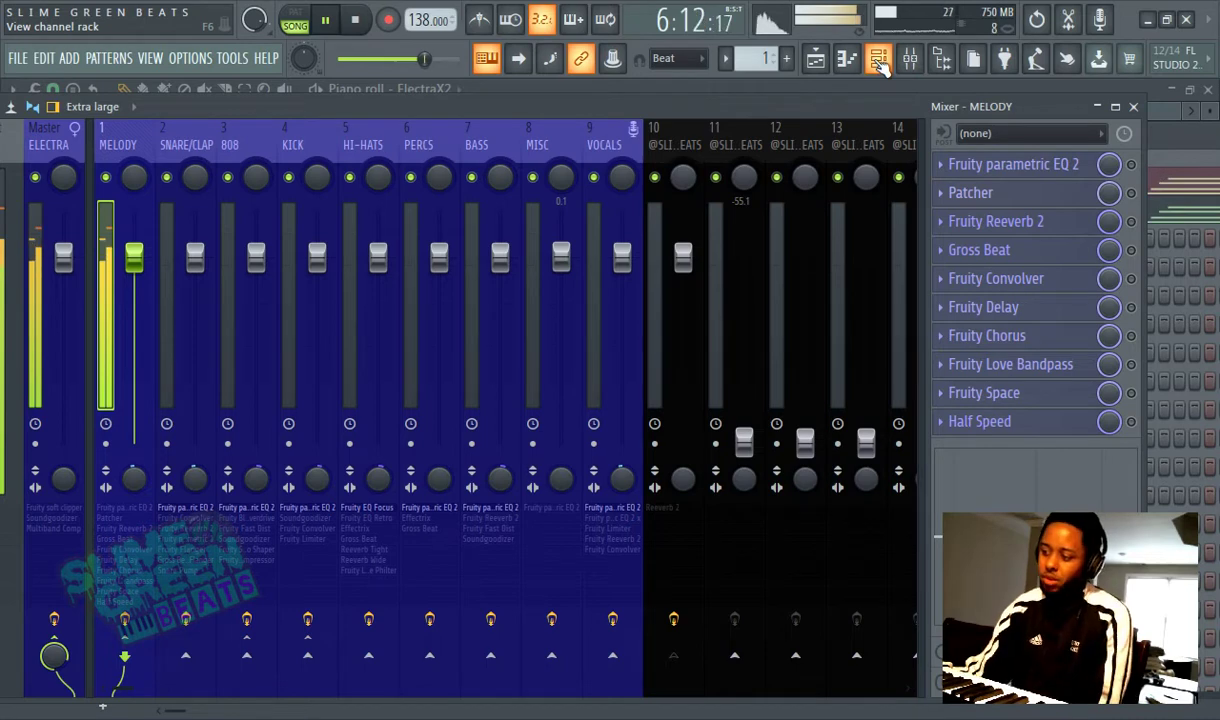
left_click(879, 60)
Duplicate all ElectraX2 #3 chord notes in the piano roll directly after the originals, into bars 9 to 16.
left_click(846, 58)
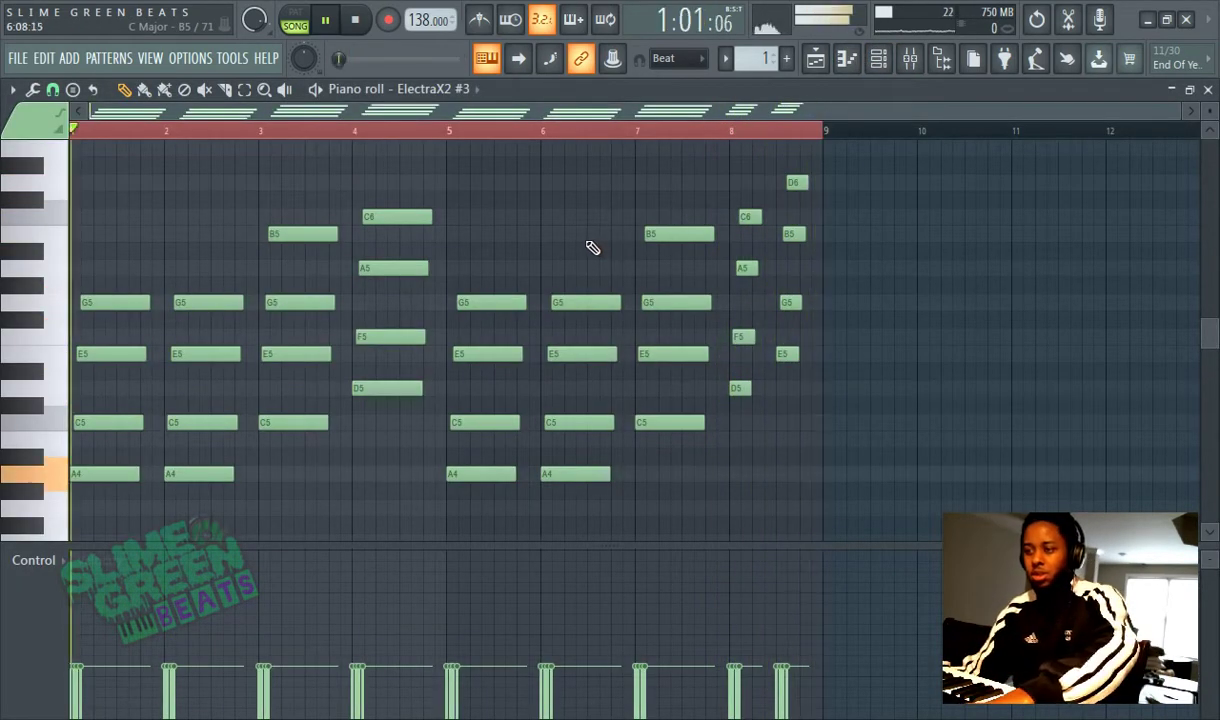
key("ctrl+a")
key("ctrl+b")
scroll(607, 231, "down", 2)
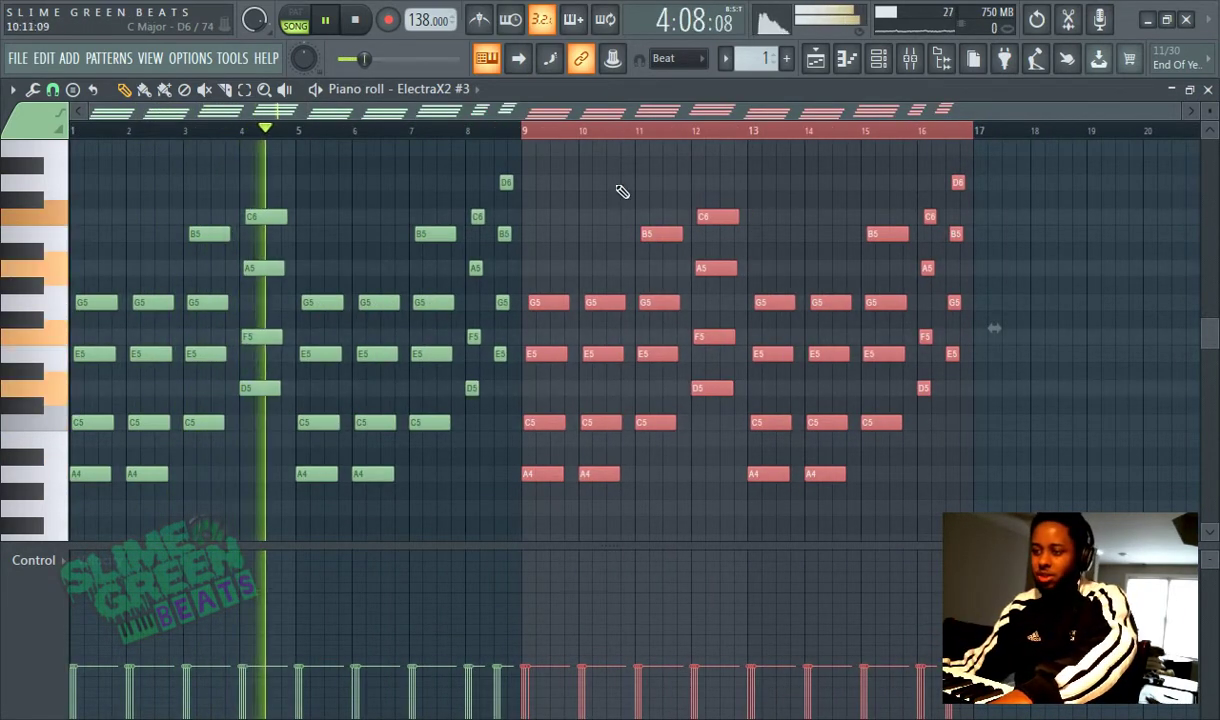
scroll(526, 196, "up", 2)
scroll(509, 207, "up", 1)
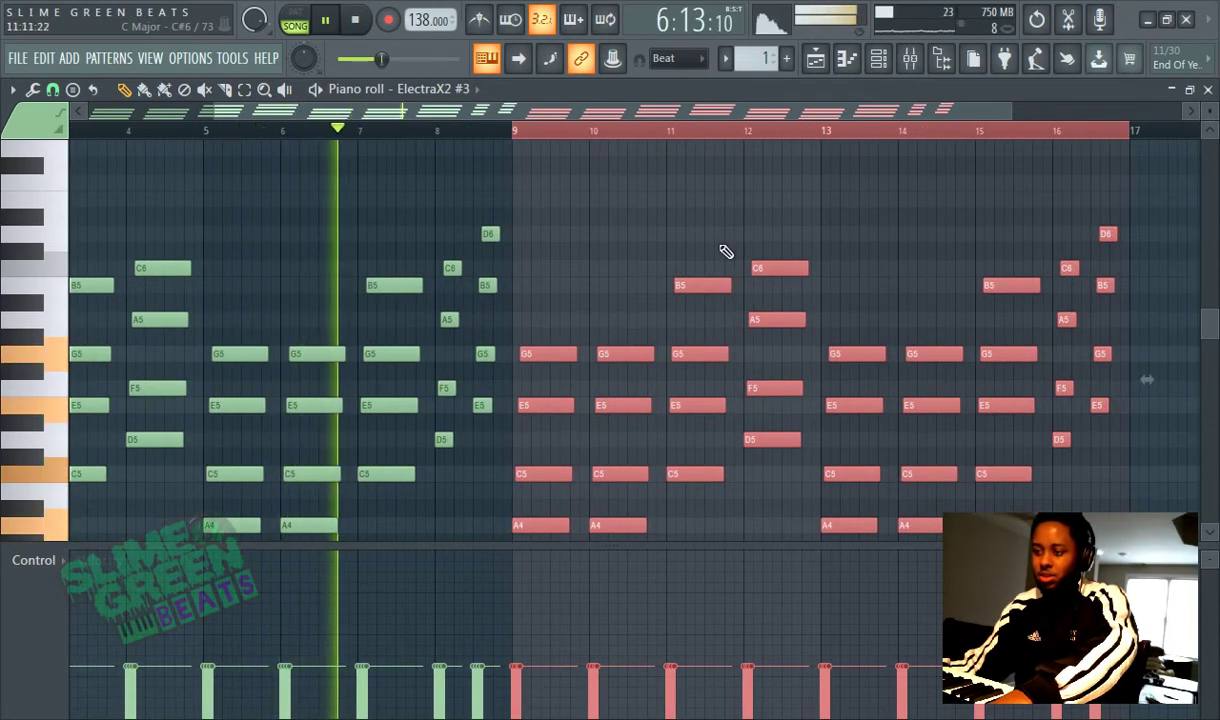
key("ctrl+d")
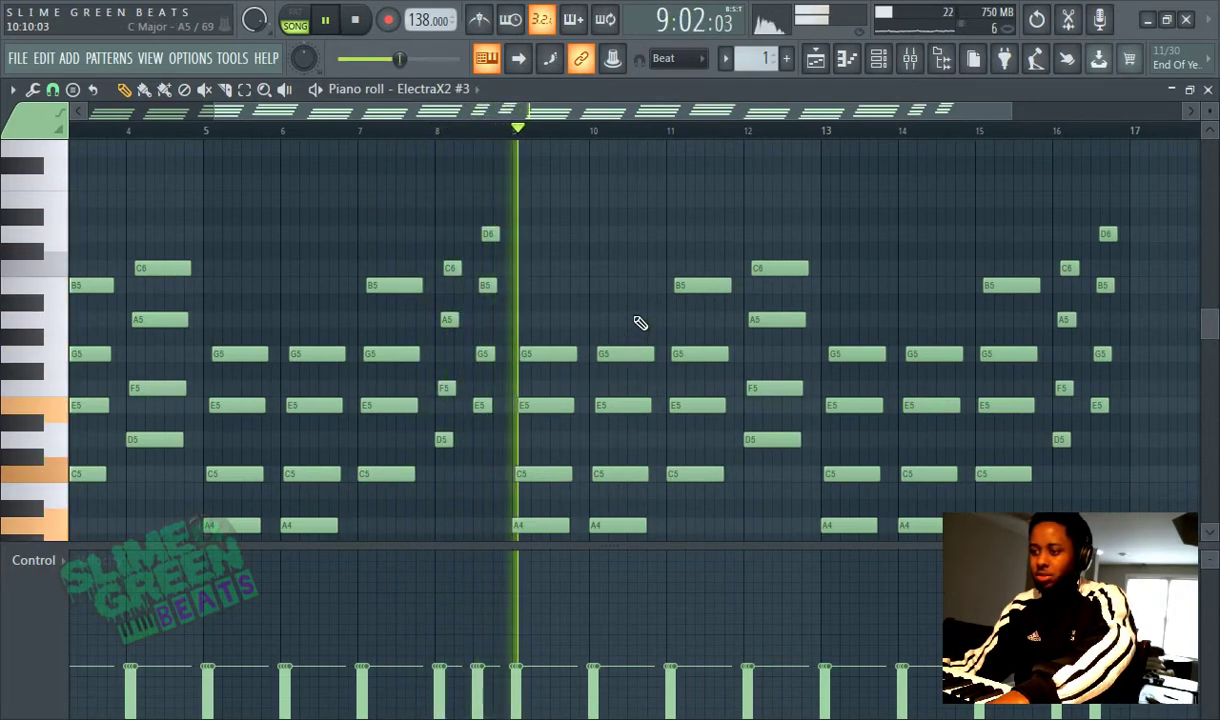
Check the length of Pattern 1 in the playlist and delete the stray note placed just before bar 13 of ElectraX2 #3.
left_click(815, 58)
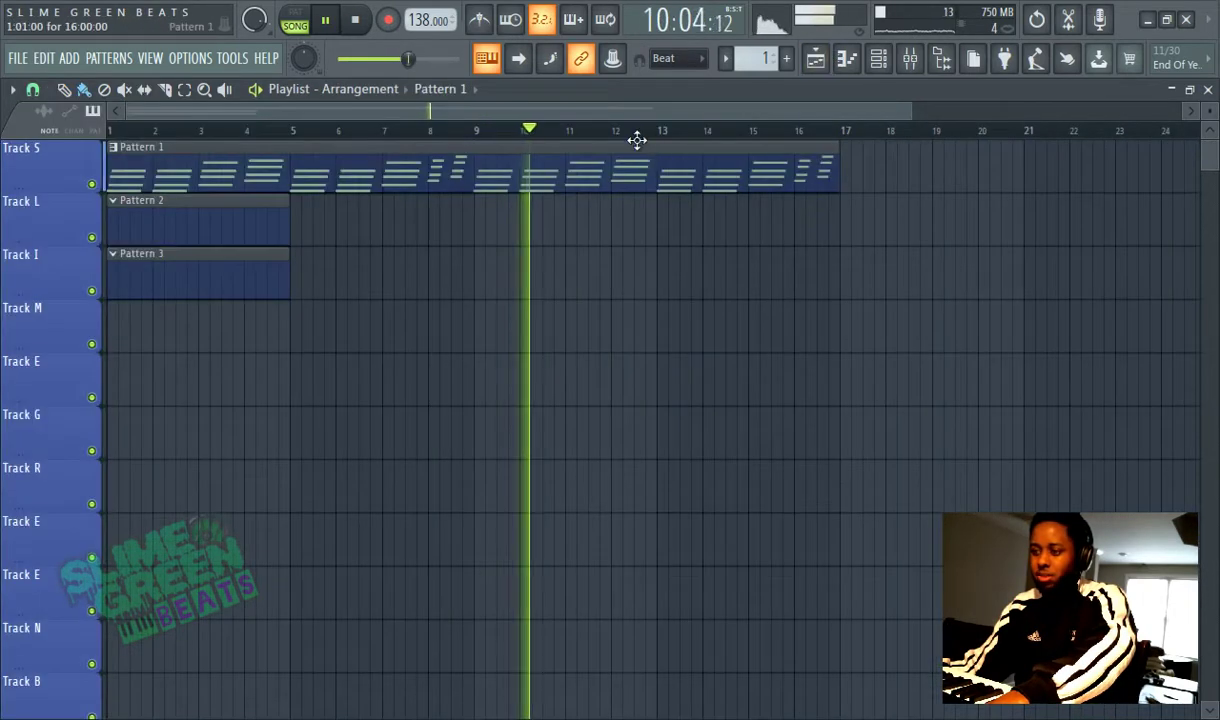
left_click(846, 58)
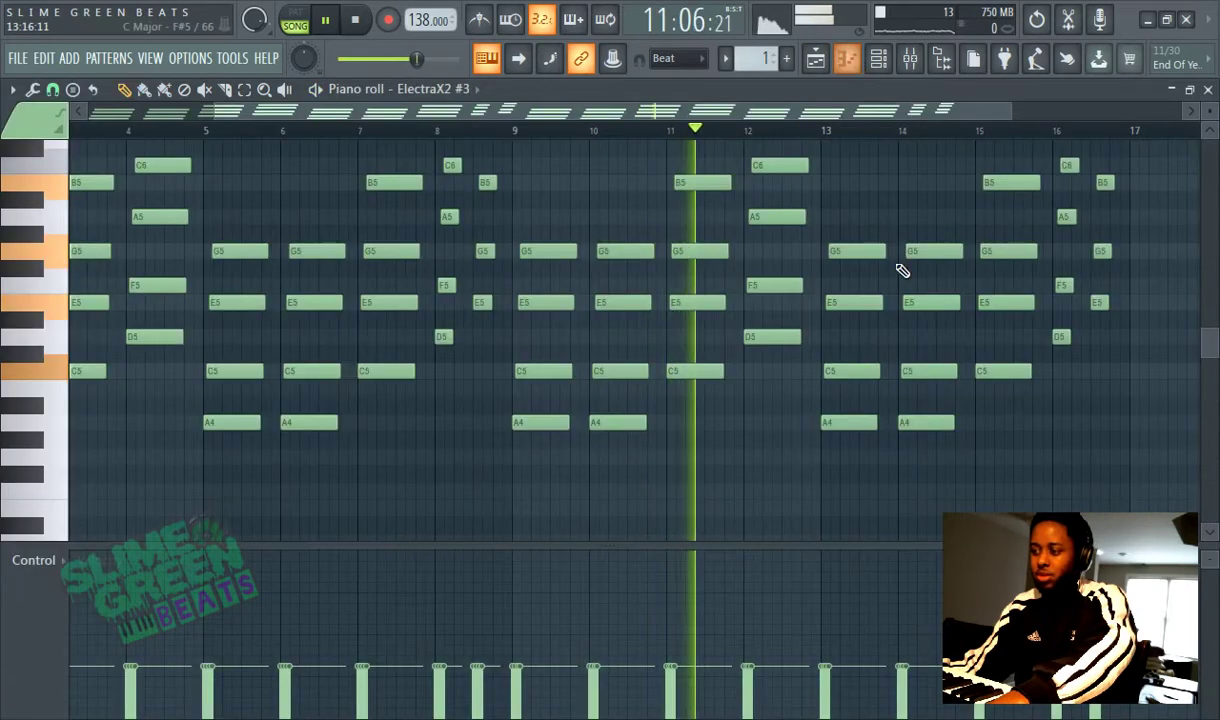
left_click(815, 216)
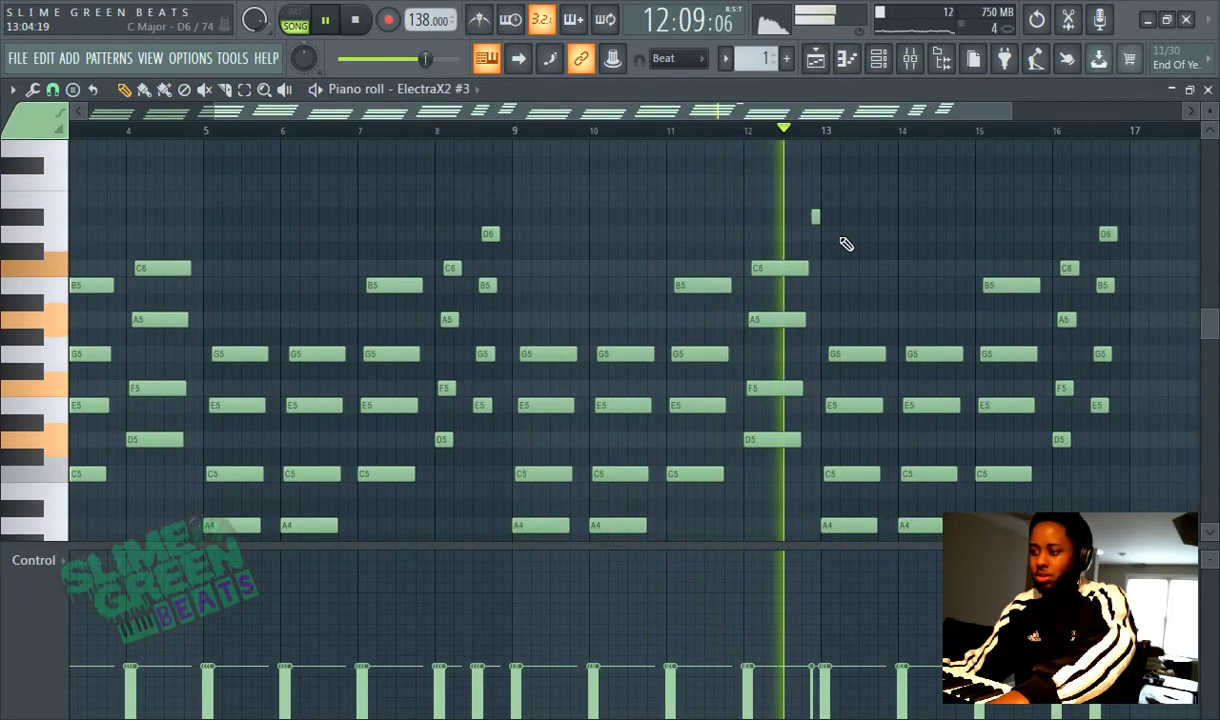
right_click(816, 217)
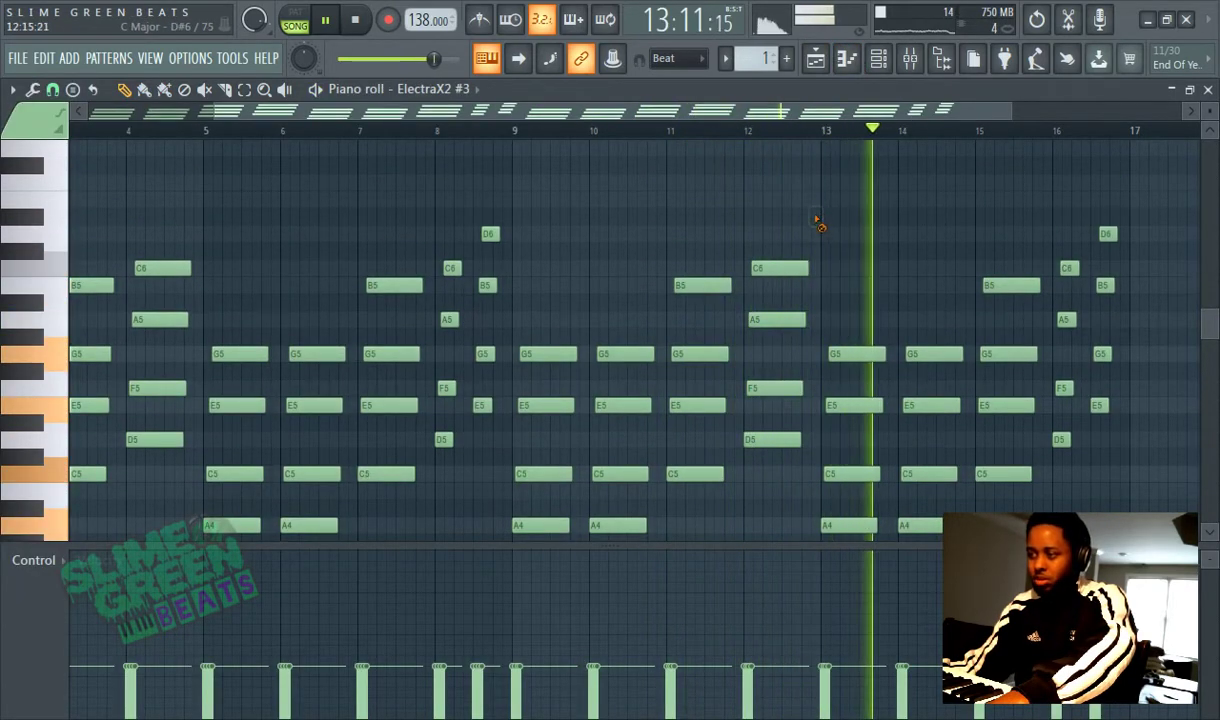
left_click(816, 58)
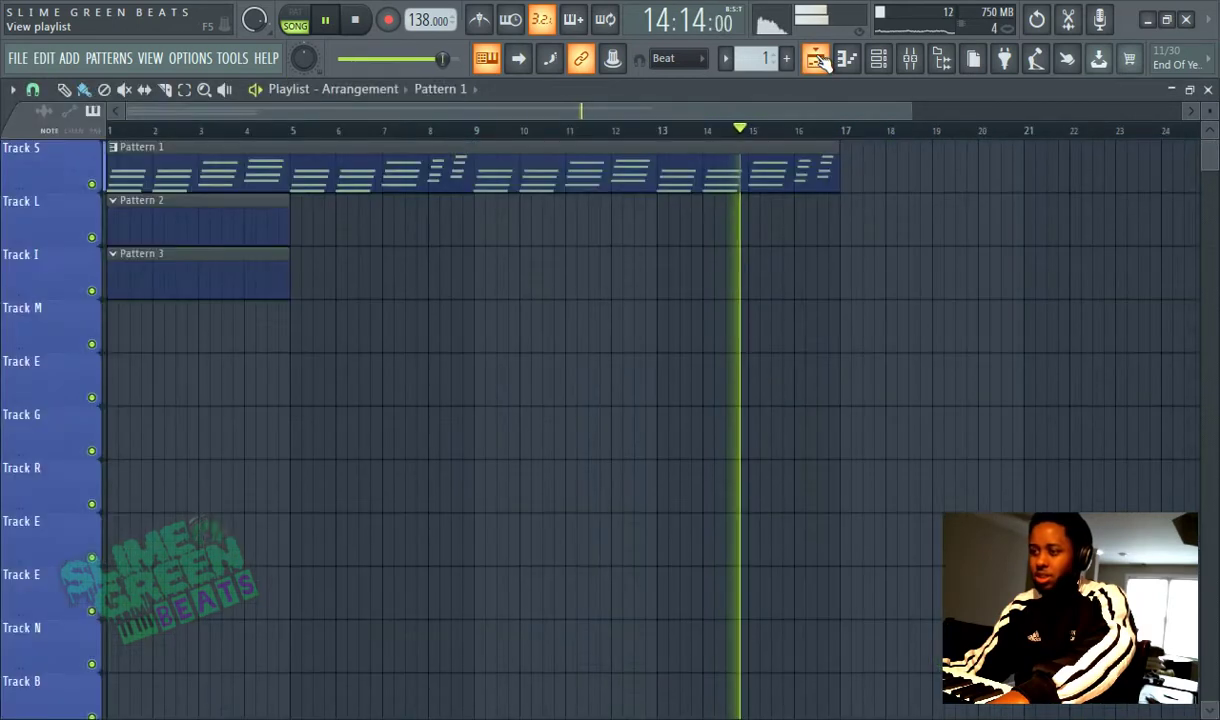
Replace the duplicated notes of ElectraX2 #3 with the eight-bar chords copied from the ElectraX2 channel, and check Pattern 1 in the playlist.
left_click(846, 58)
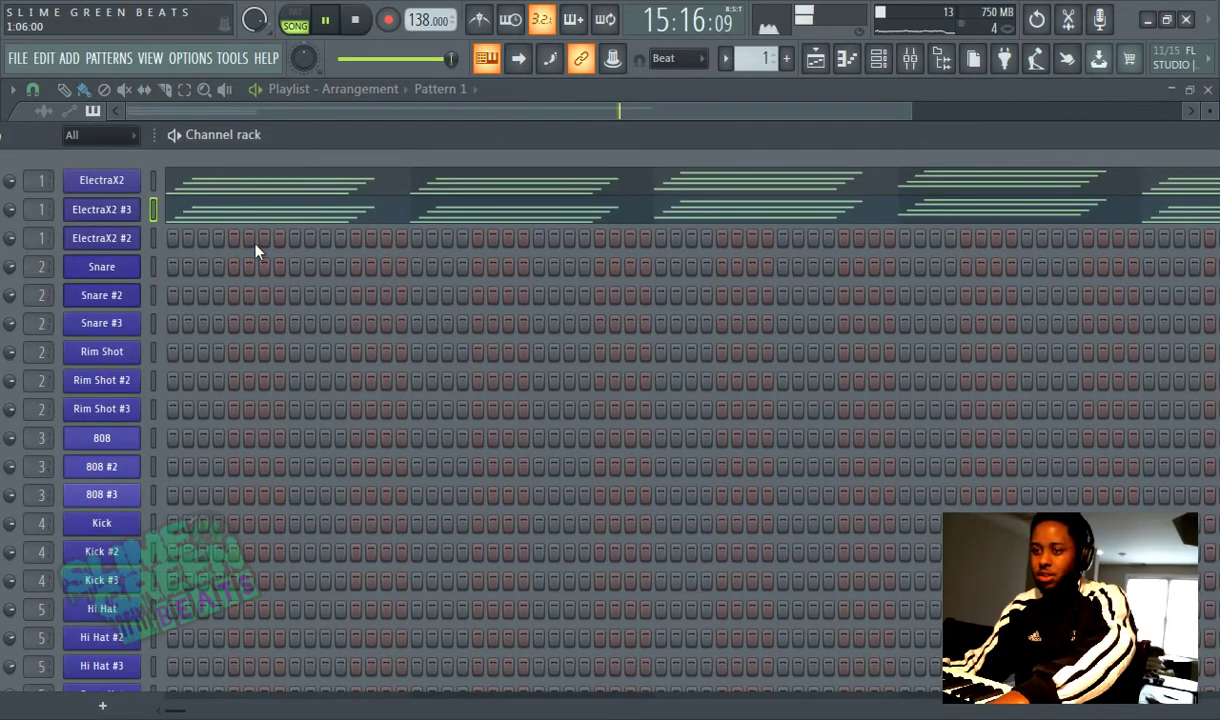
right_click(145, 176)
mouse_move(153, 182)
left_click(330, 196)
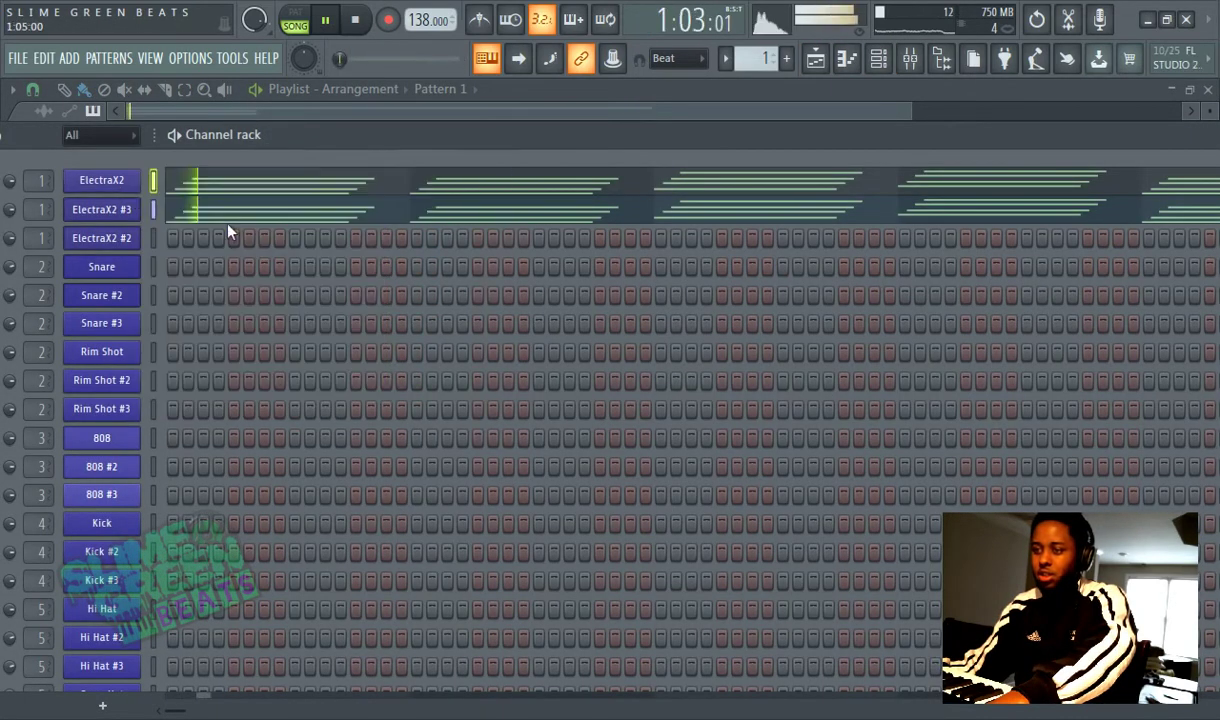
right_click(120, 212)
mouse_move(276, 207)
left_click(340, 241)
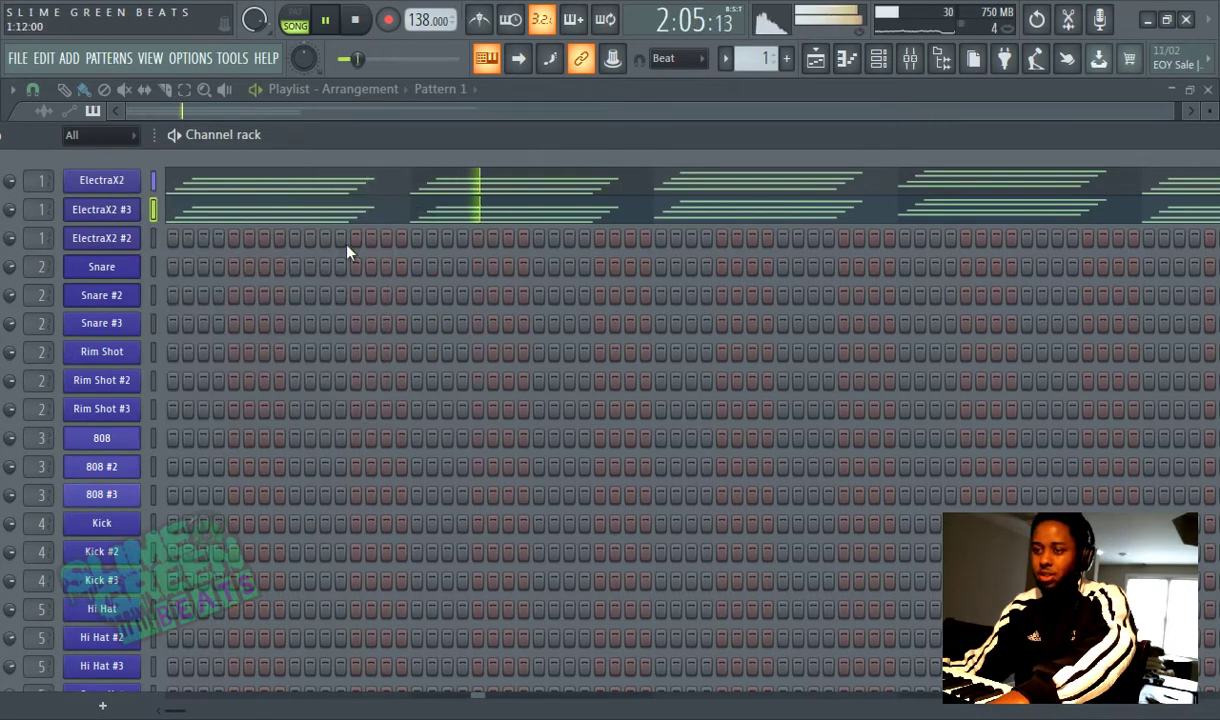
left_click(815, 58)
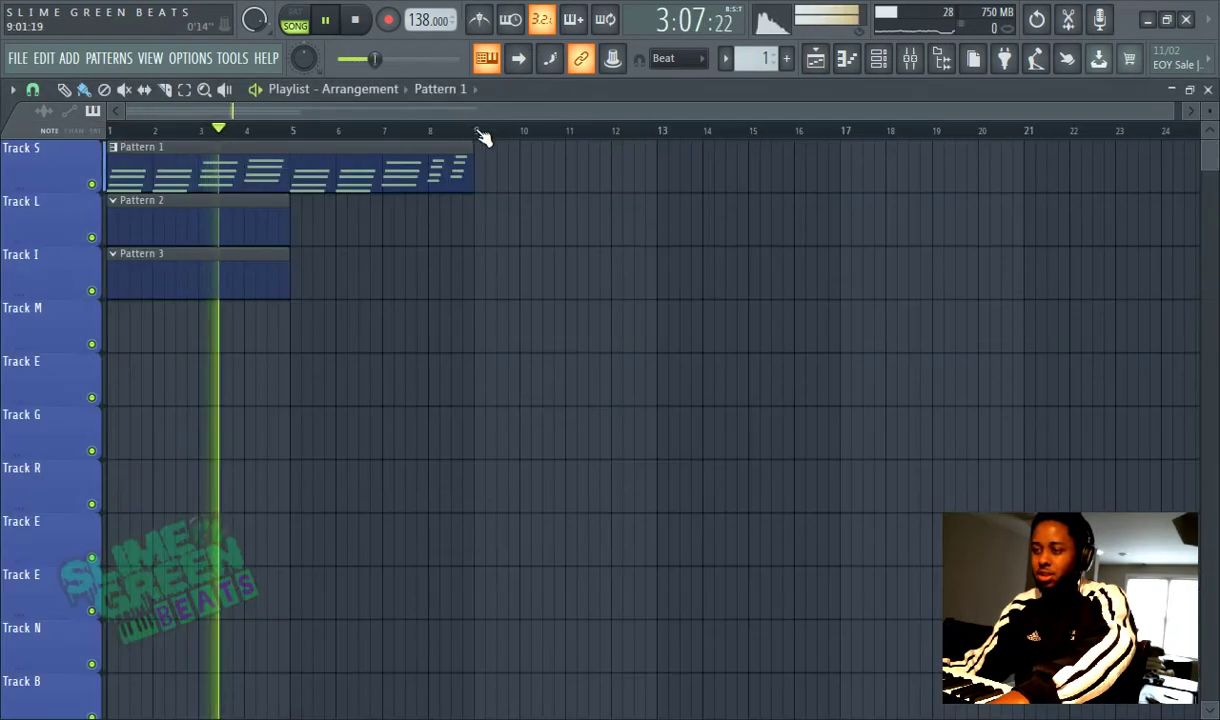
In Fruity parametric EQ 2 on the MELODY mixer track, sweep the band 1 low cut through 319 Hz and 220 Hz, settling at about 72 Hz.
left_click(884, 60)
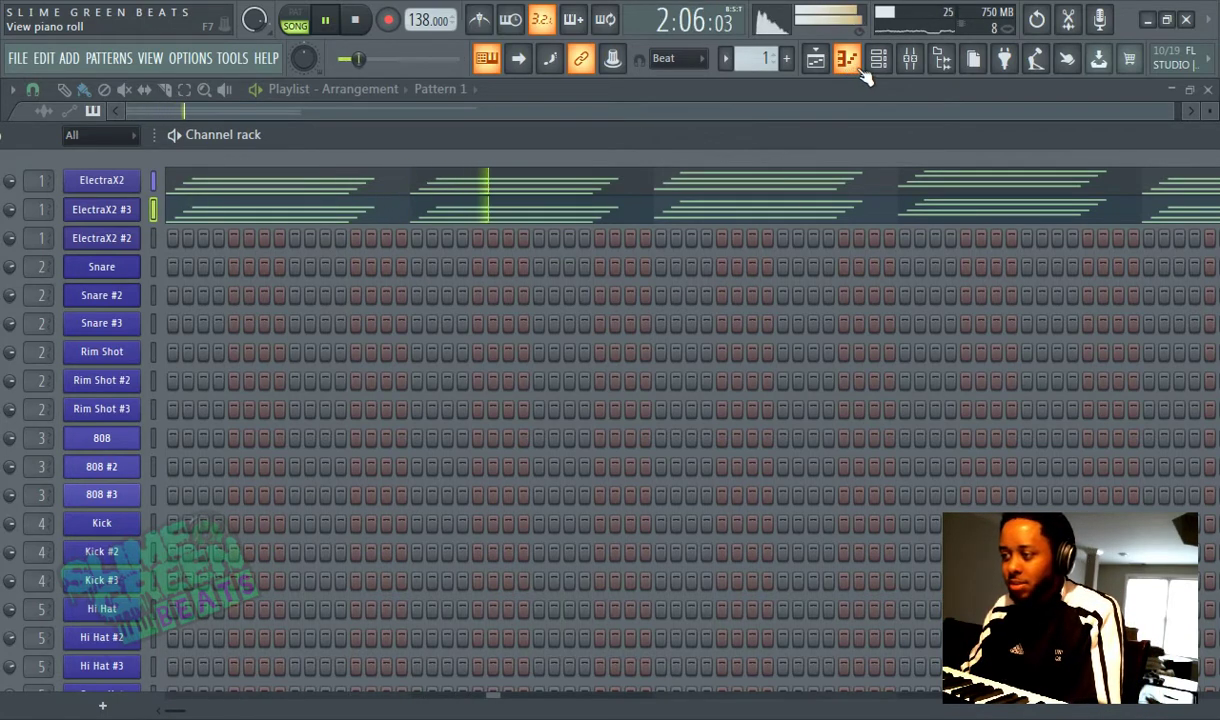
left_click(905, 60)
left_click(905, 60)
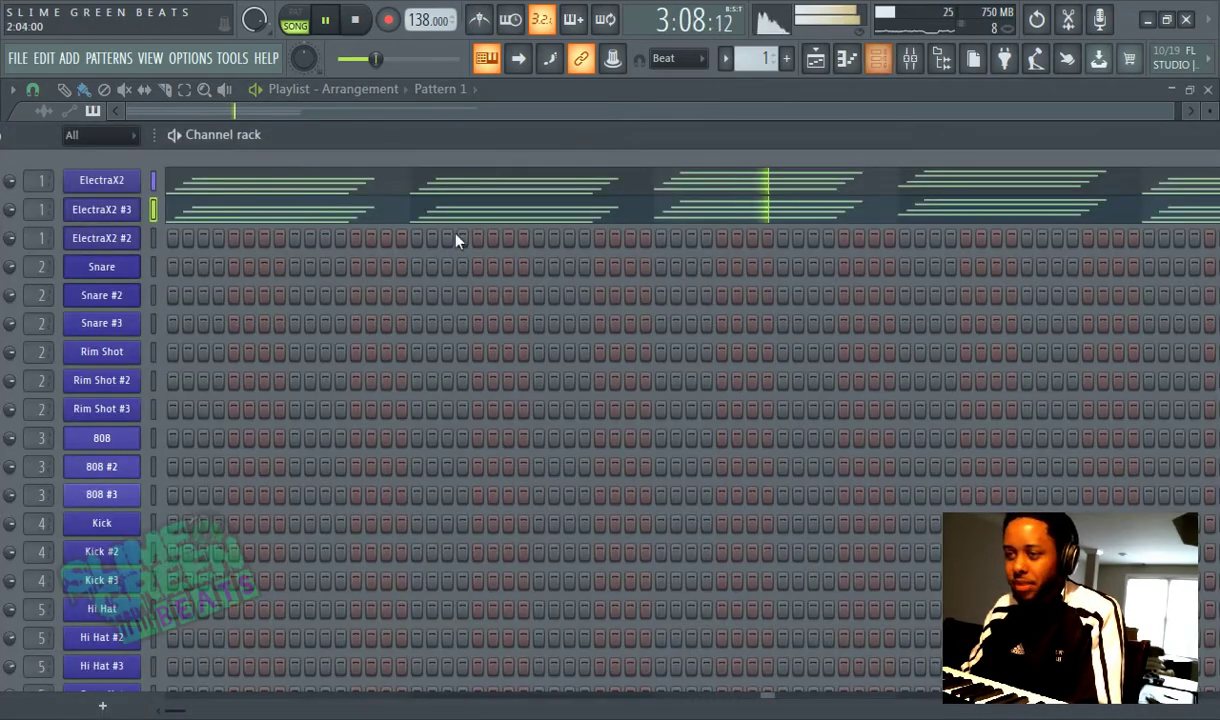
left_click(910, 58)
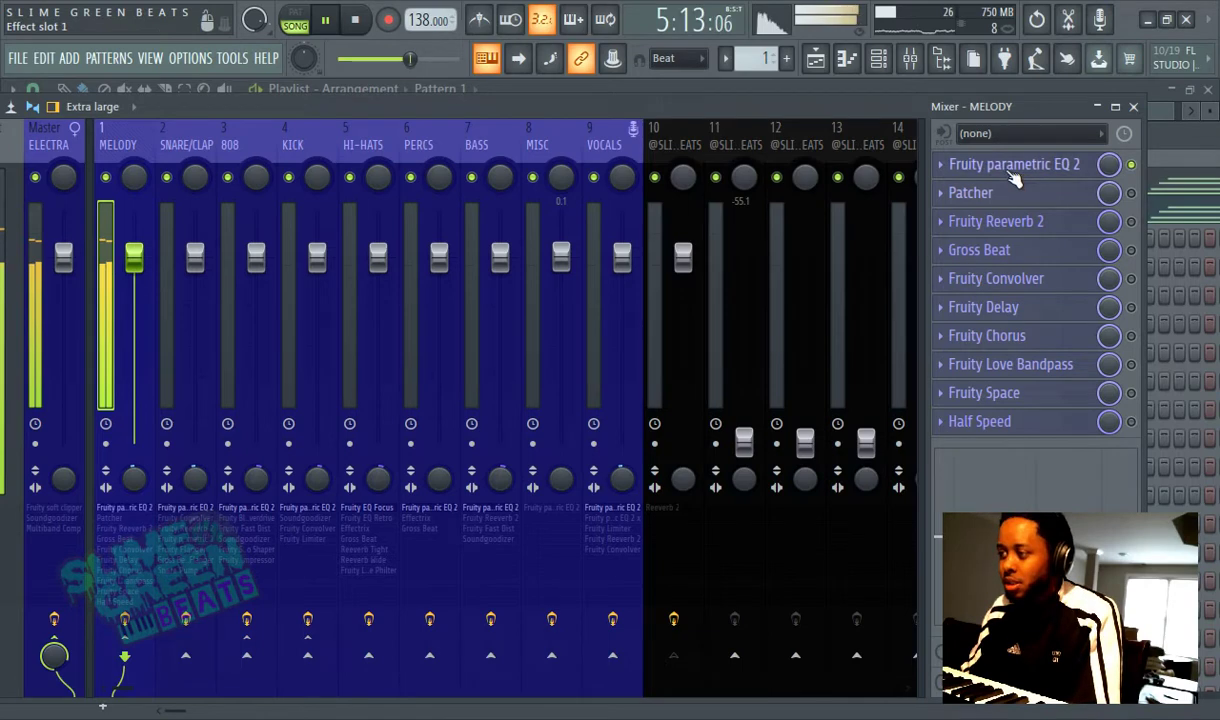
left_click(968, 168)
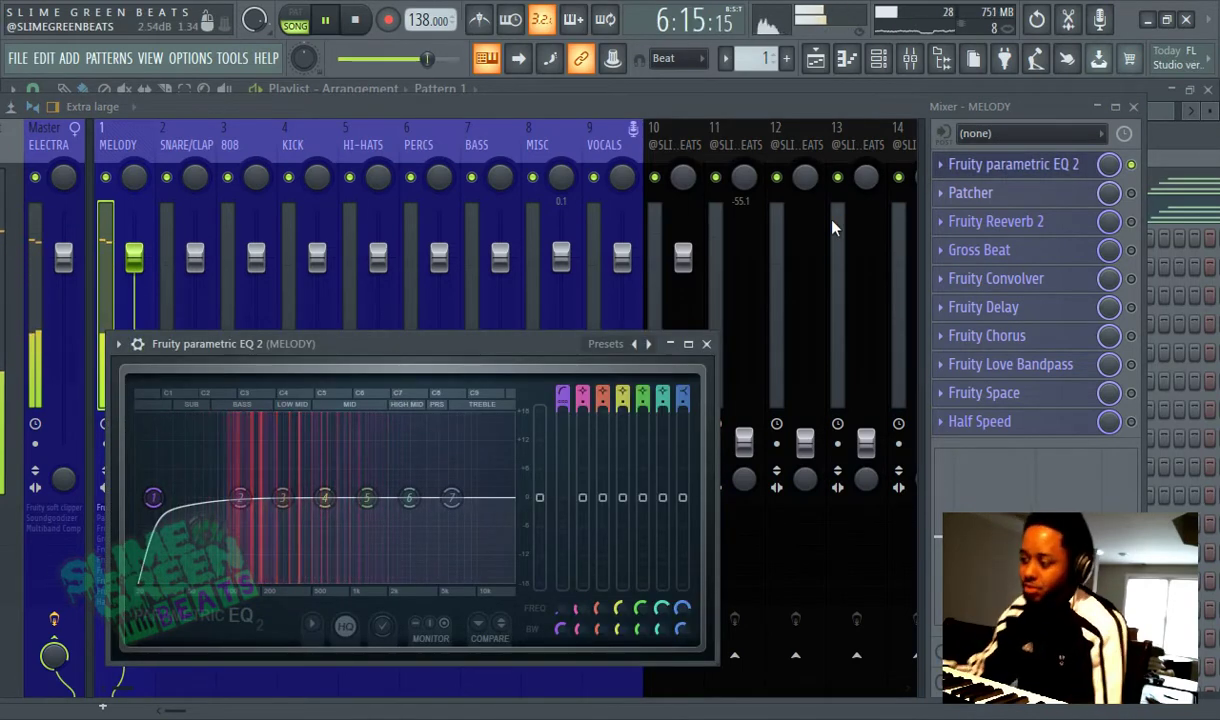
left_click_drag(153, 497, 284, 497)
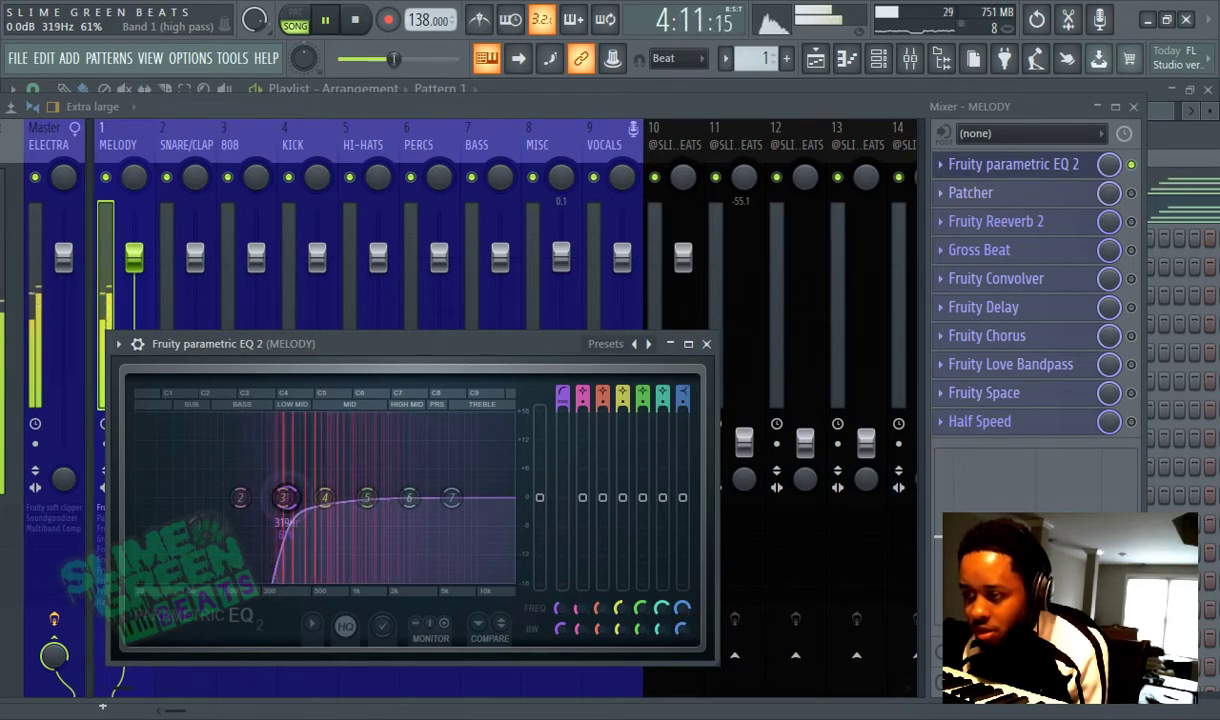
left_click_drag(295, 507, 292, 507)
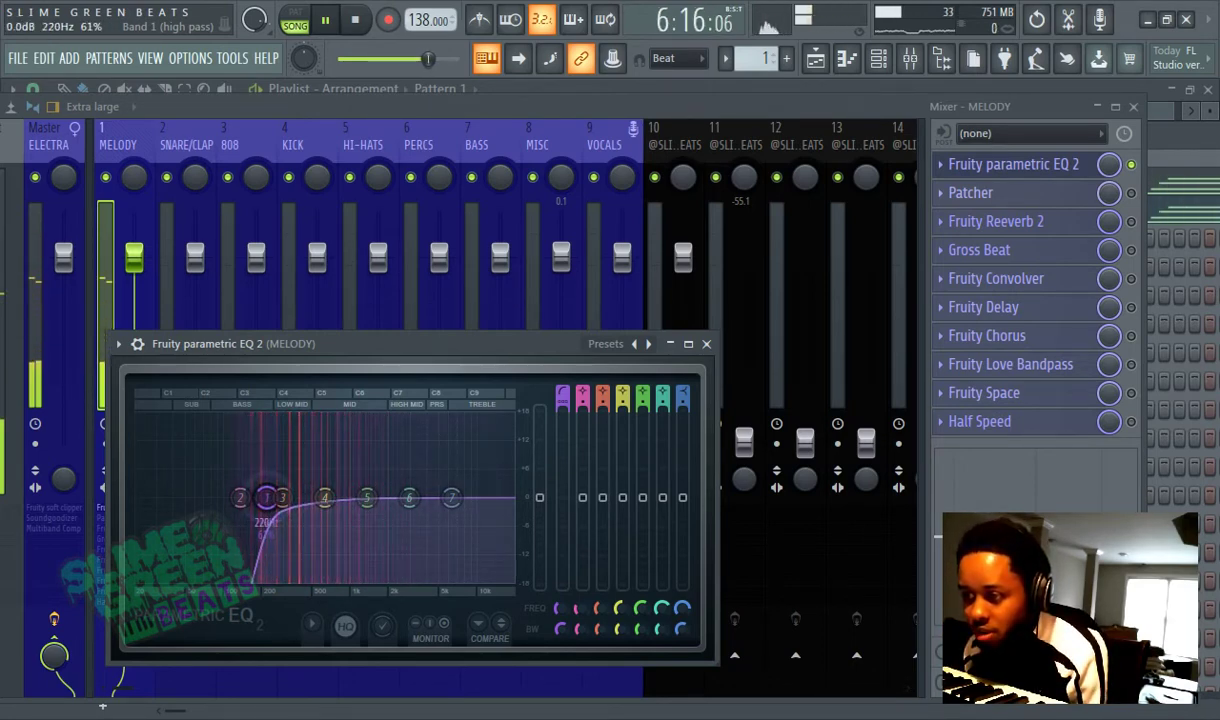
left_click_drag(262, 497, 176, 497)
left_click_drag(138, 498, 217, 498)
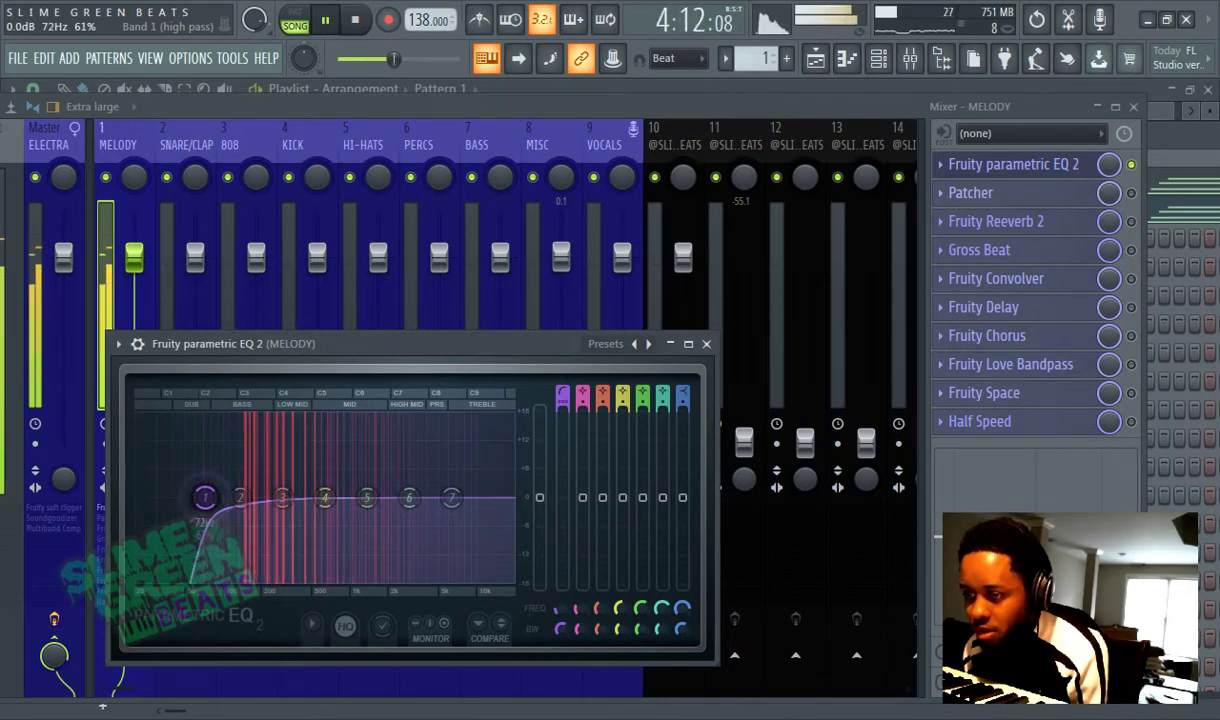
On the MELODY track's EQ, set band 7's order to Steep 6 and pull it down to its lowest level as a high cut.
mouse_move(452, 498)
left_mouse_down()
mouse_move(457, 533)
mouse_move(423, 578)
mouse_move(455, 531)
mouse_move(447, 511)
left_mouse_up()
right_click(450, 512)
mouse_move(479, 578)
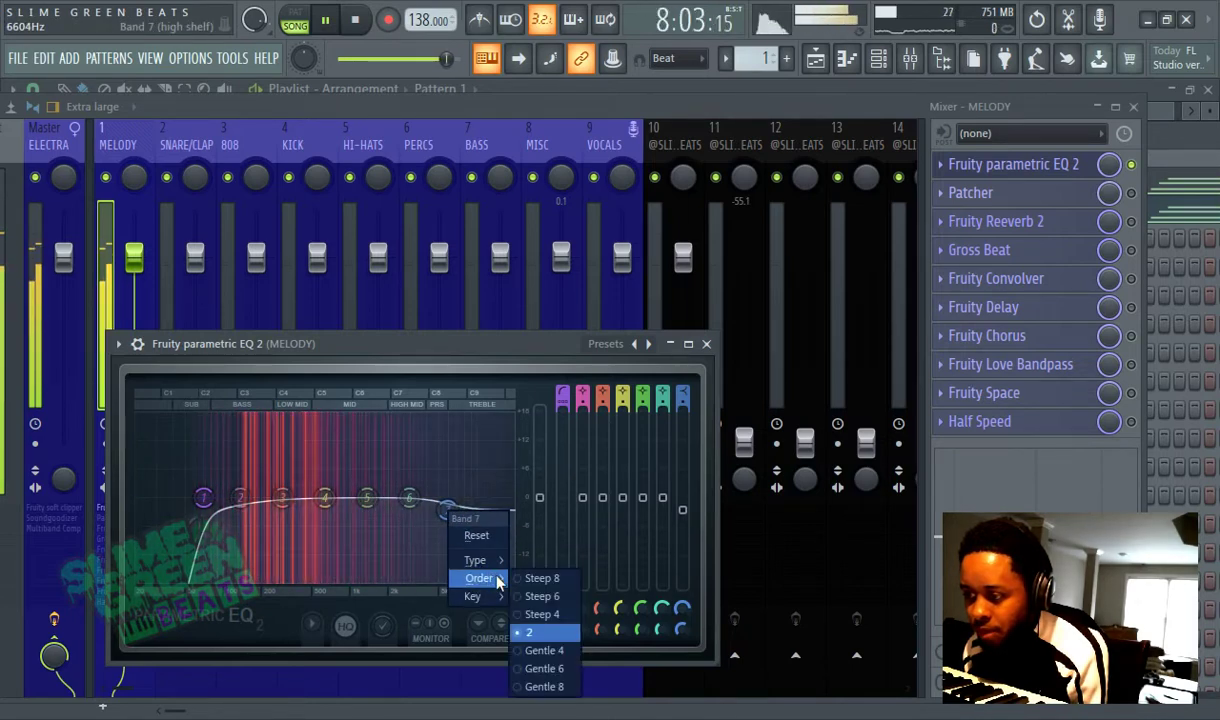
left_click(535, 597)
left_click_drag(447, 511, 468, 578)
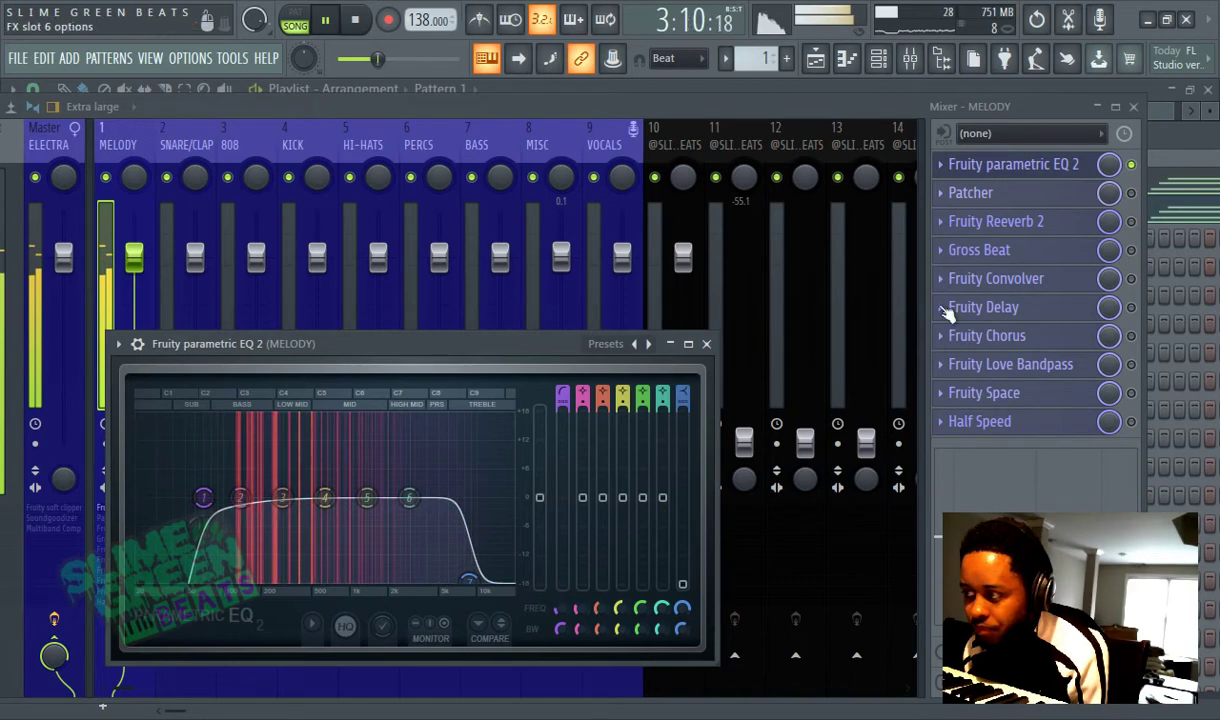
Replace the effect in slot 2 of the MELODY track with a fresh Patcher and enable the slot.
left_click(1052, 200)
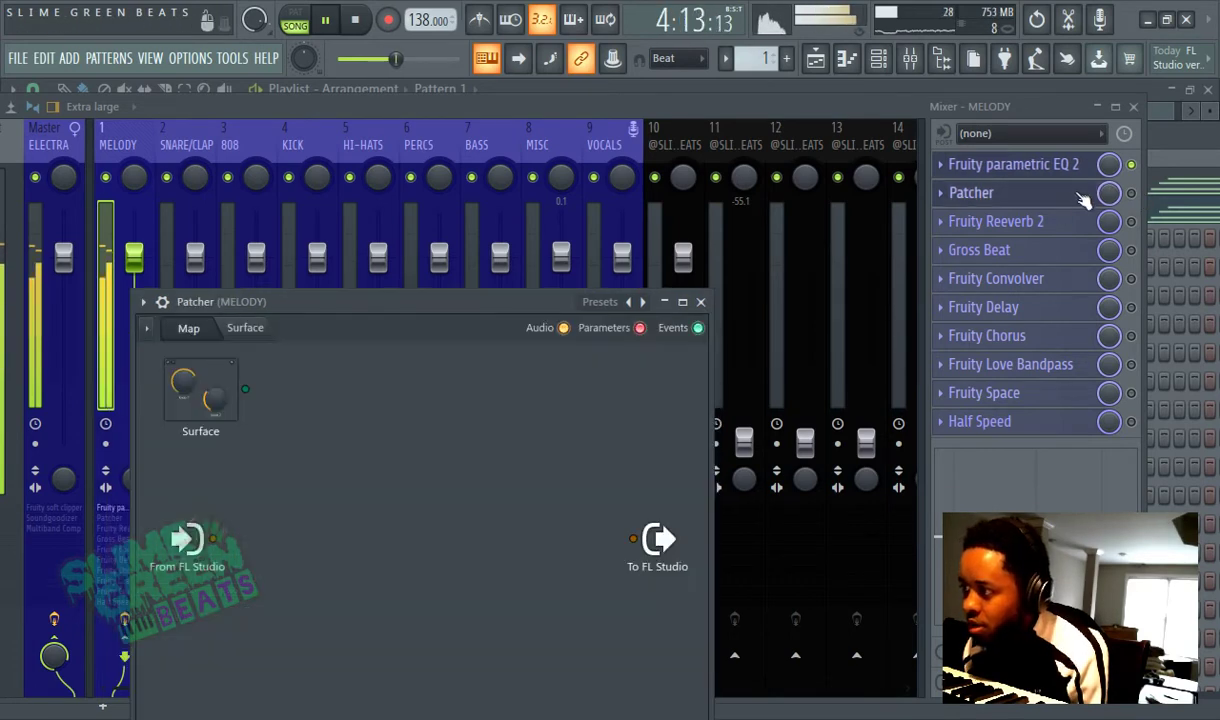
left_click_drag(513, 308, 545, 200)
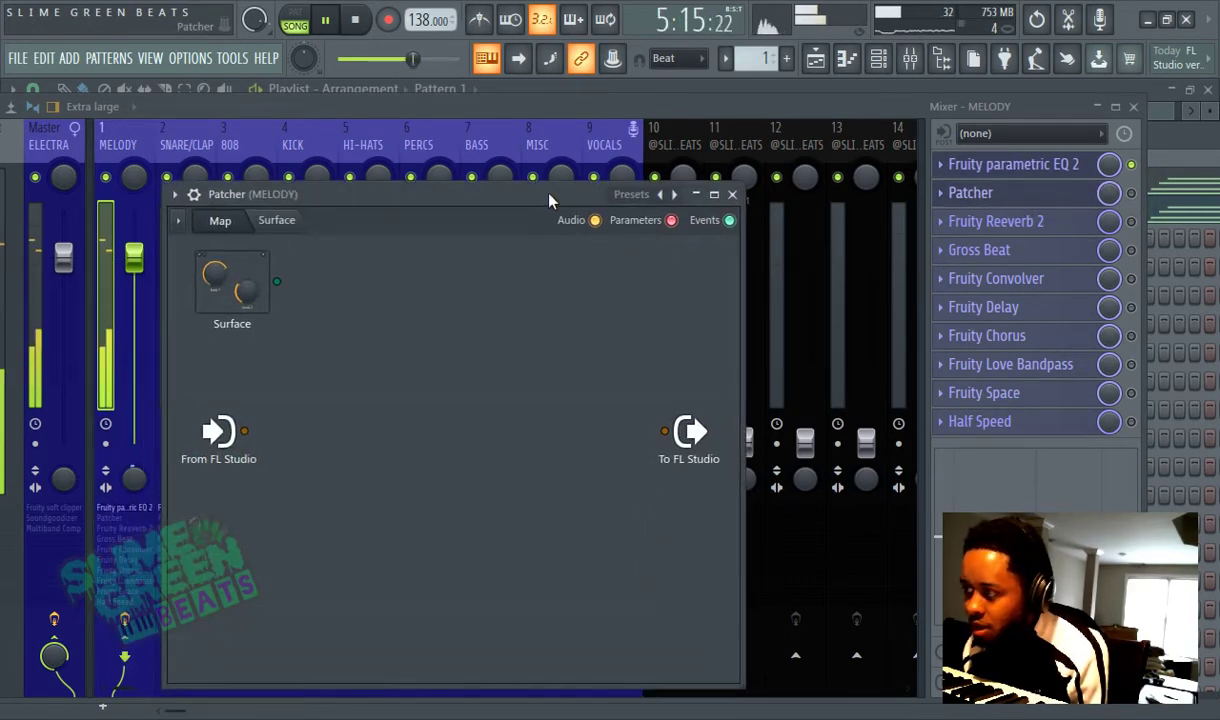
left_click(947, 197)
mouse_move(970, 218)
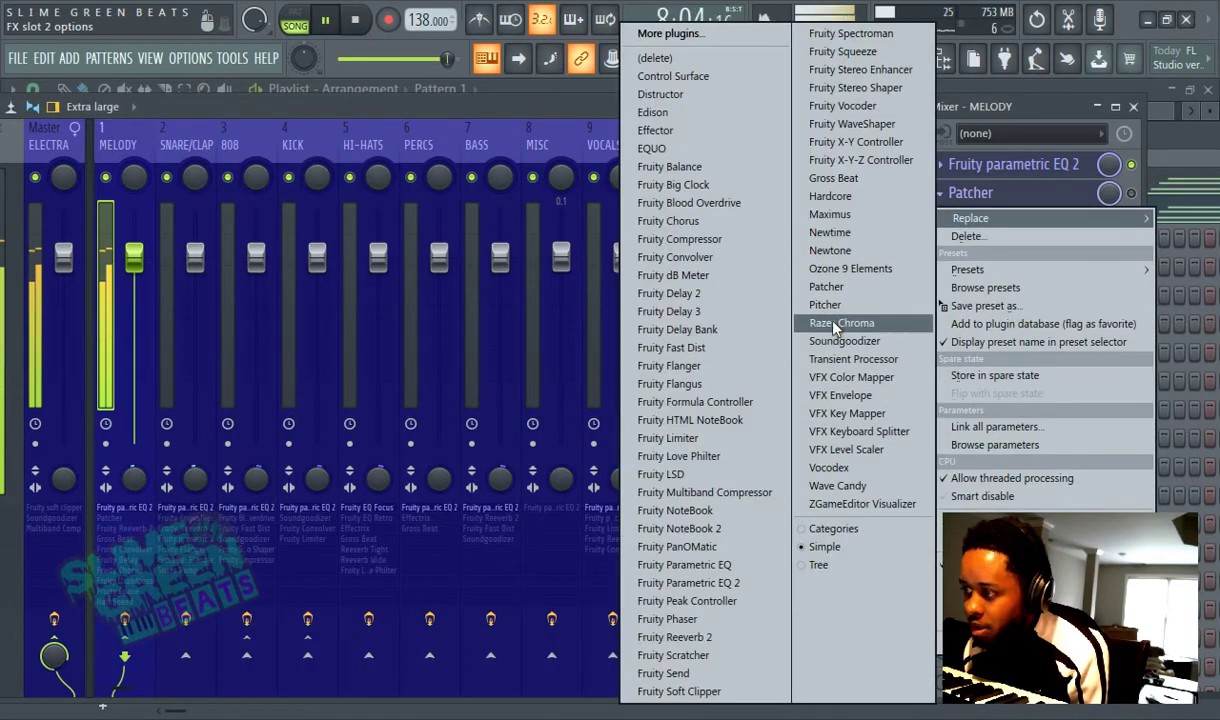
left_click(826, 286)
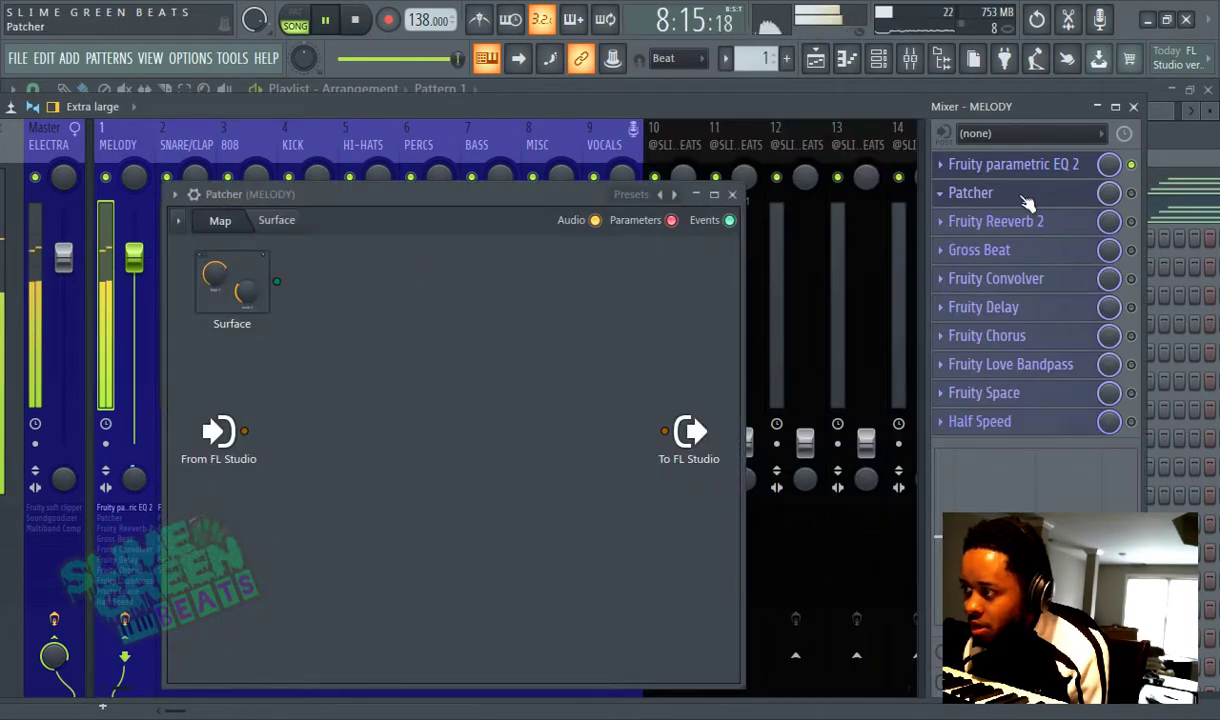
left_click(1131, 194)
left_click(732, 195)
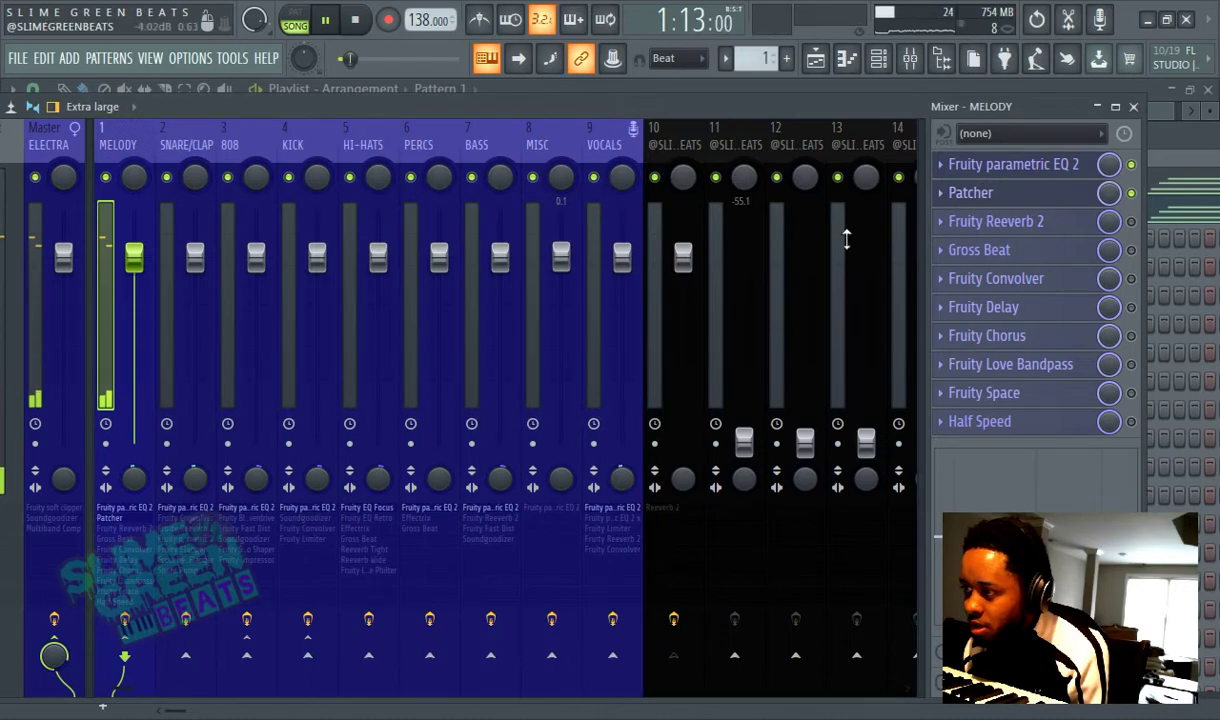
Load the 1K Compressor preset in the slot 2 Patcher and turn its compression knob up slightly.
left_click(1057, 197)
left_click(631, 194)
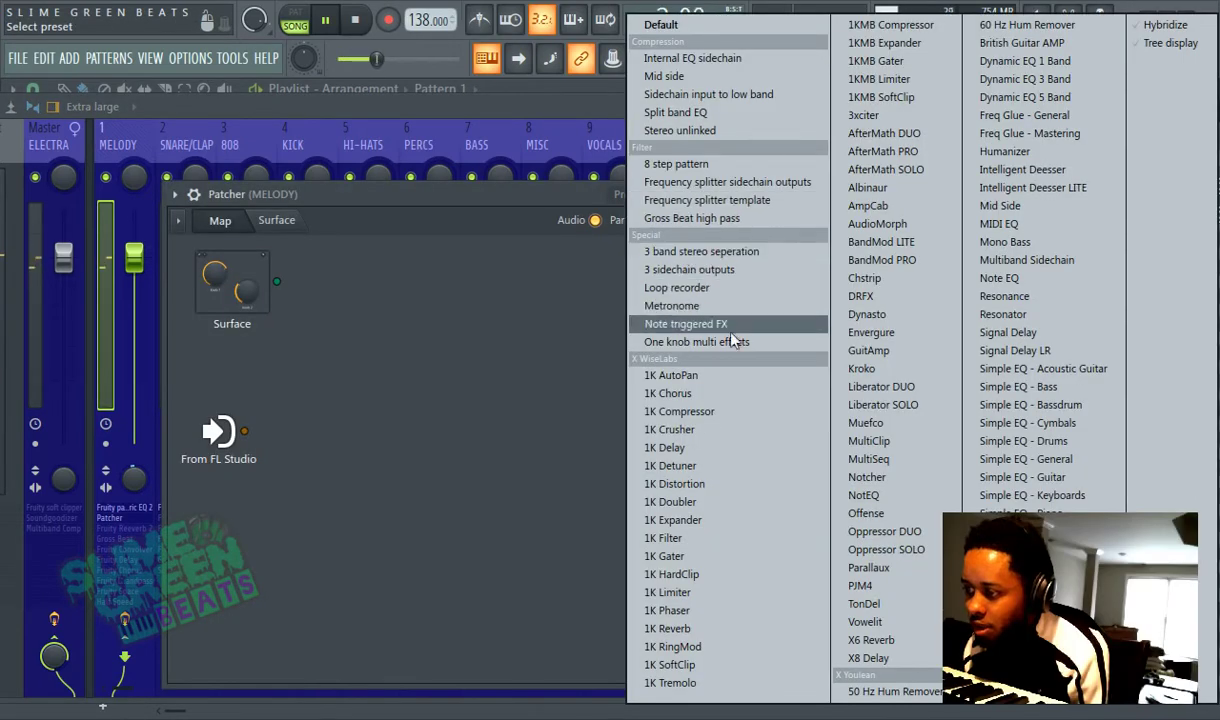
left_click(712, 414)
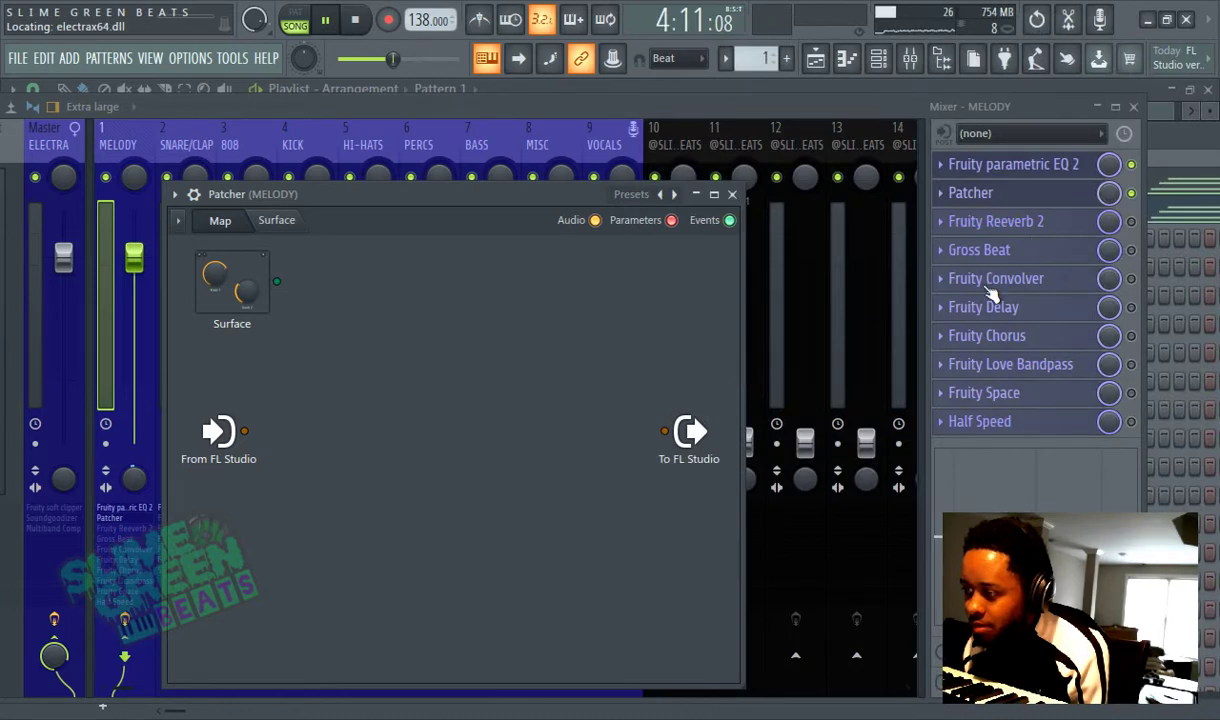
mouse_move(362, 486)
left_mouse_down()
mouse_move(362, 325)
mouse_move(362, 490)
left_mouse_up()
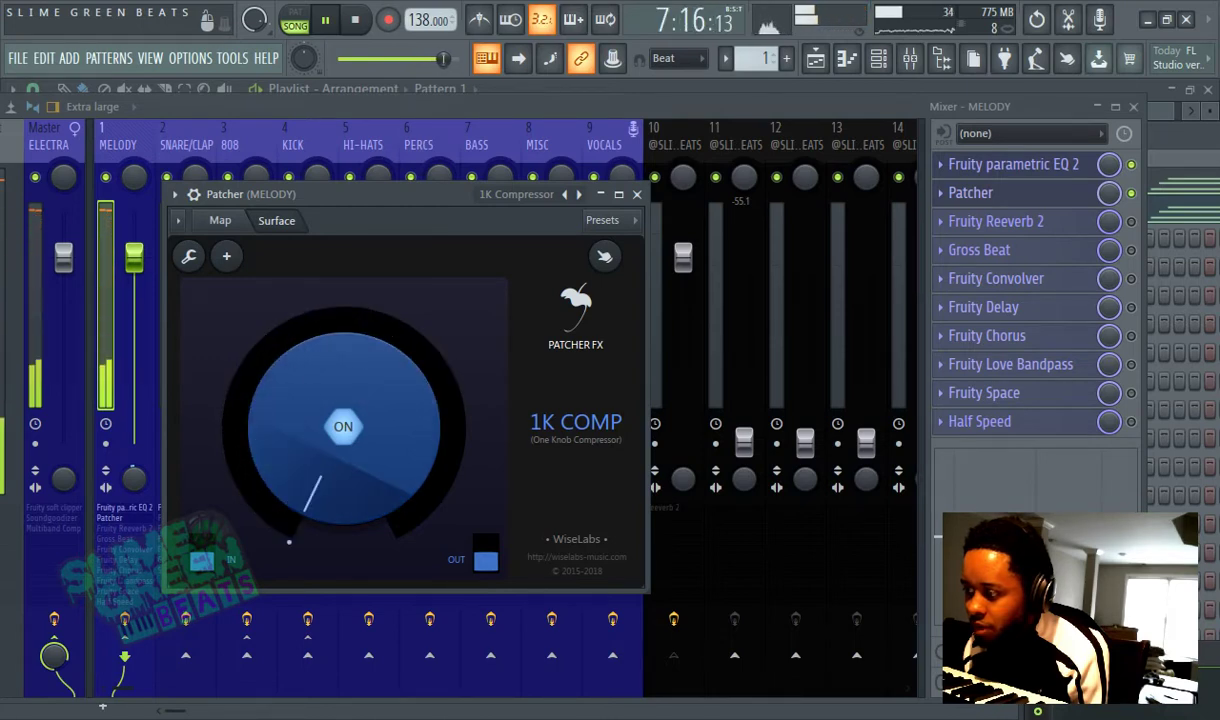
left_click_drag(289, 541, 289, 518)
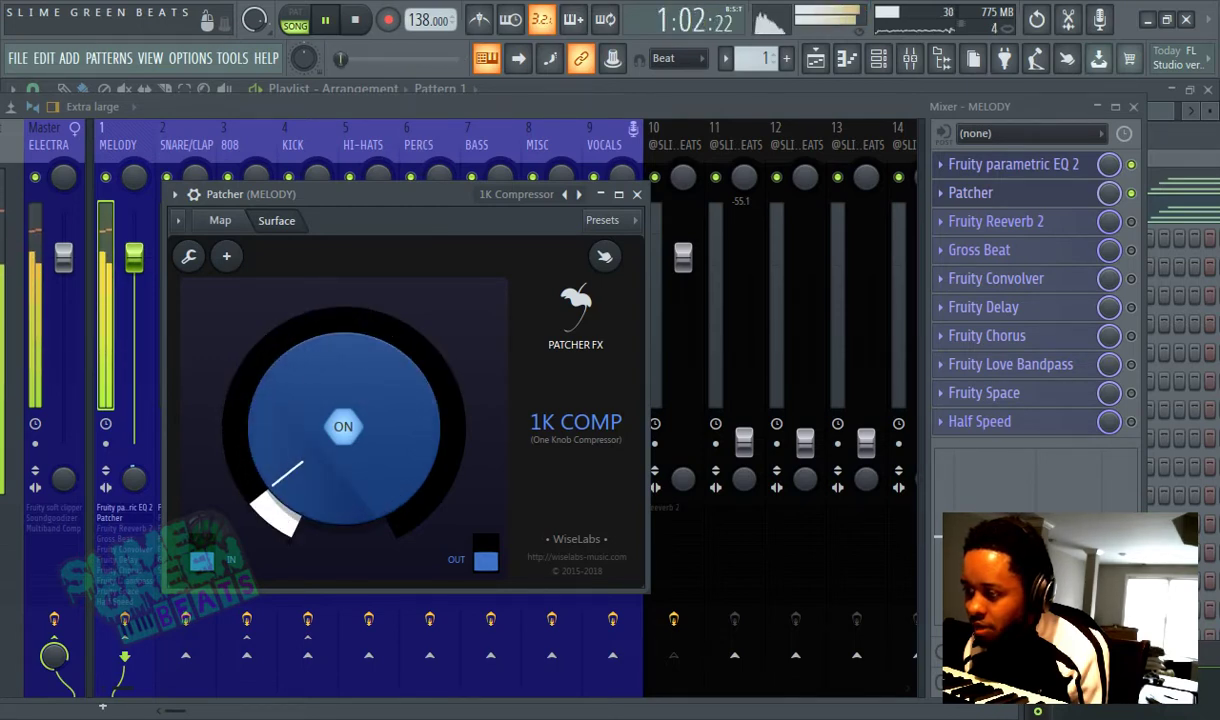
Bypass Fruity Reeverb 2 in slot 3 of the MELODY track, replace it with Patcher, and enable the slot.
left_click(1065, 222)
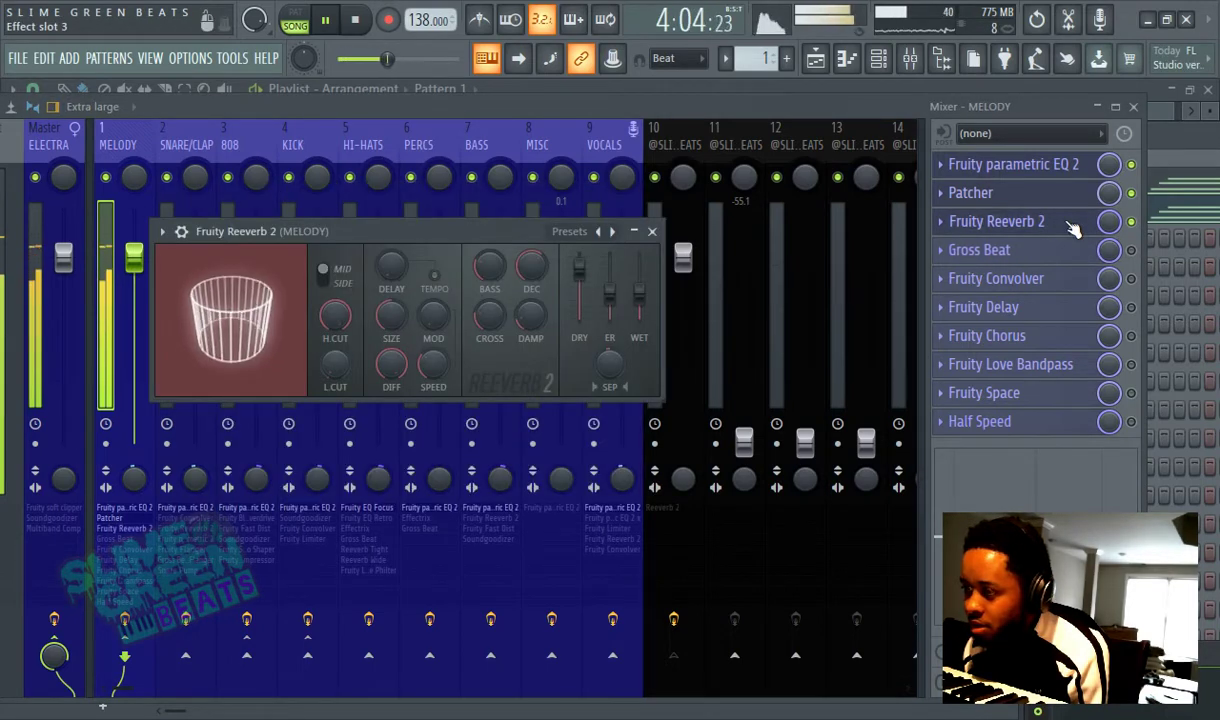
left_click(1076, 224)
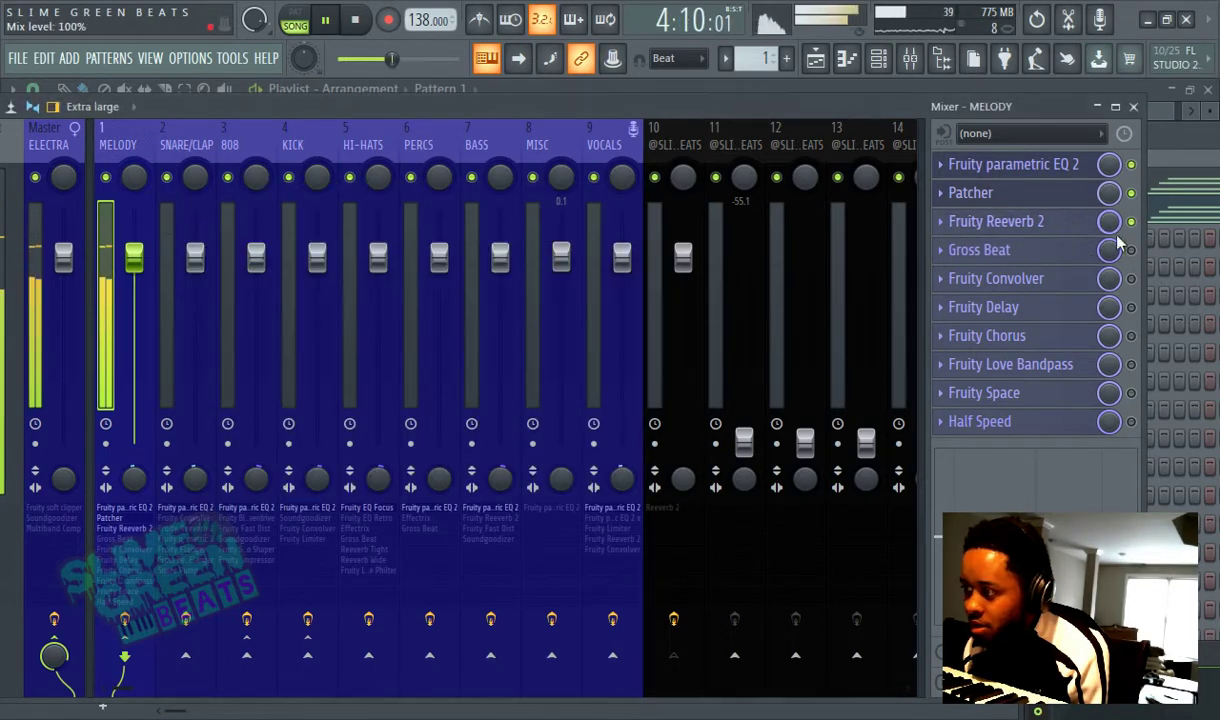
left_click(1131, 222)
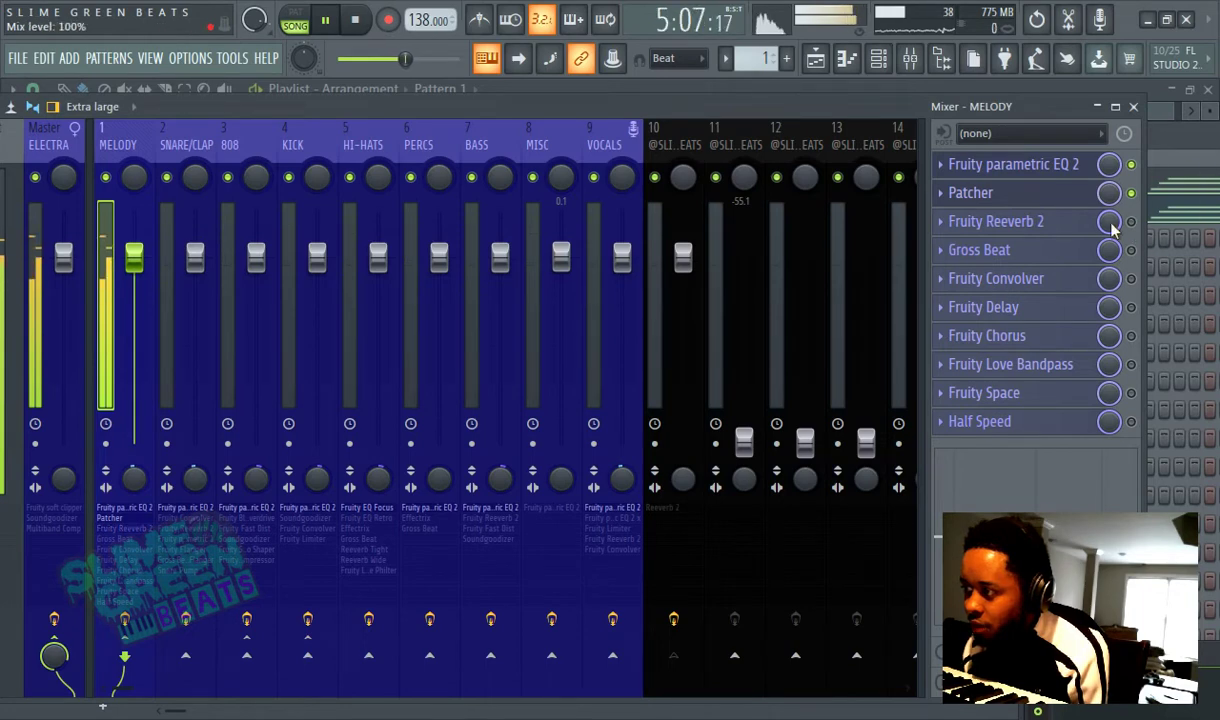
left_click(943, 222)
mouse_move(970, 246)
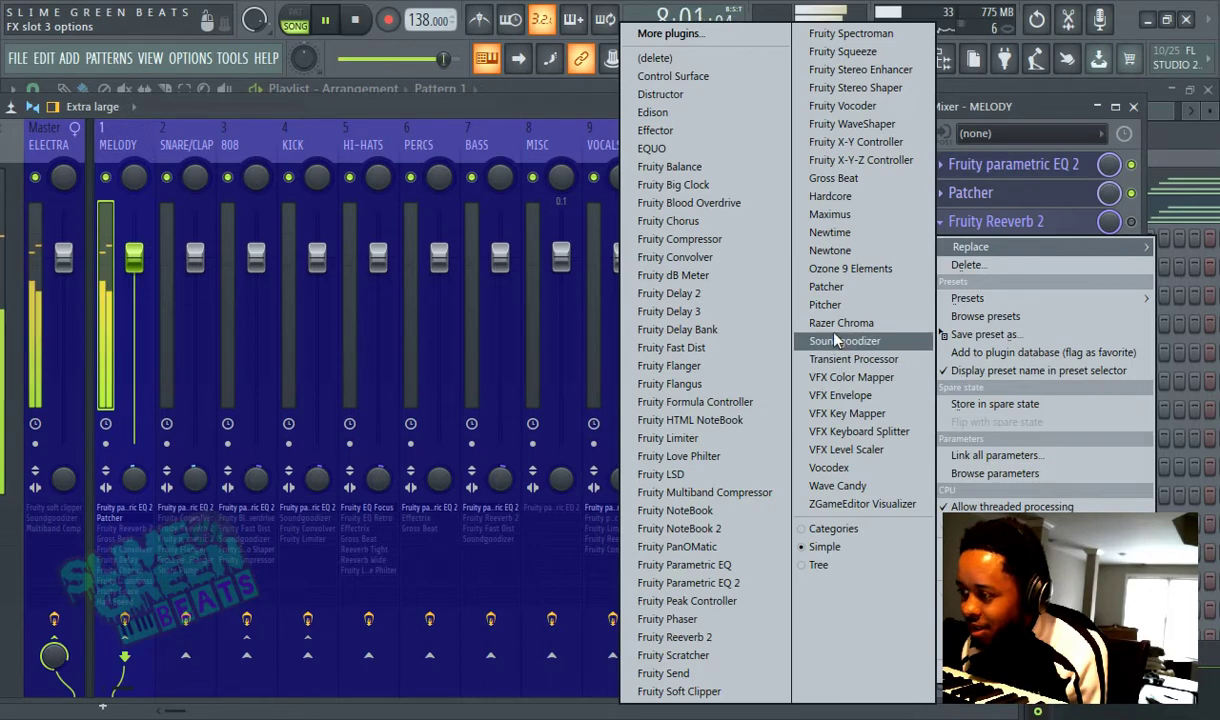
left_click(842, 291)
left_click(1131, 223)
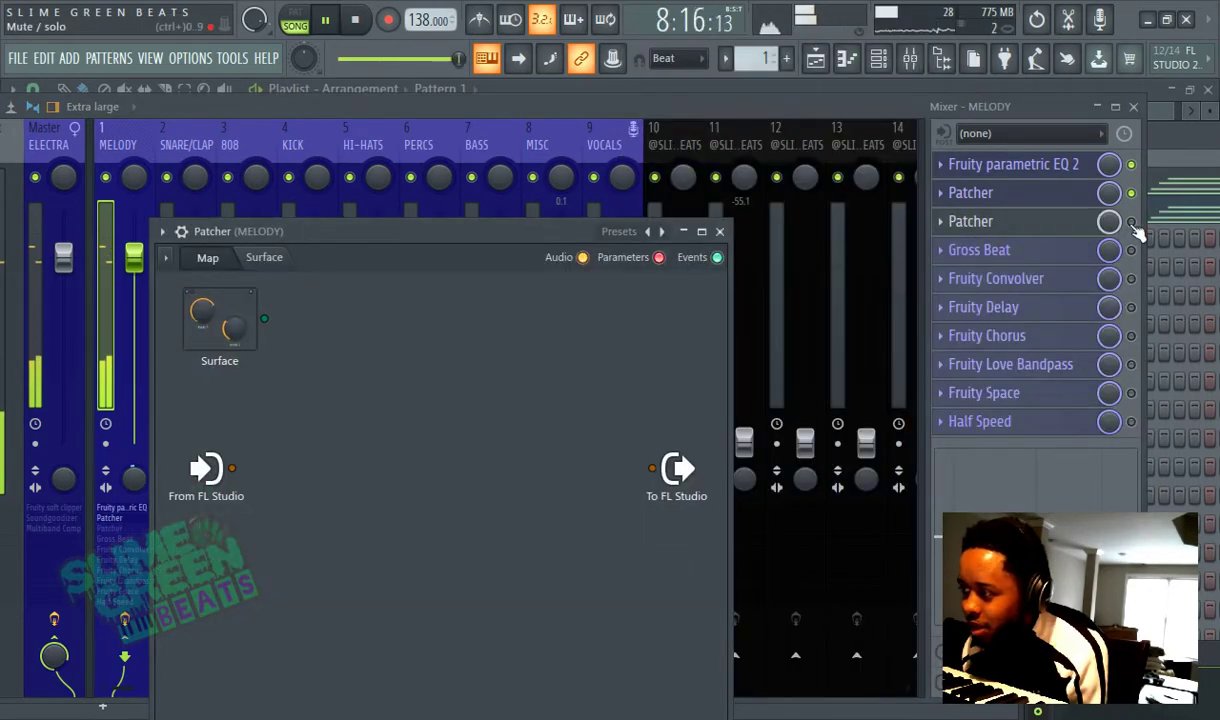
left_click(1060, 230)
left_click(1057, 229)
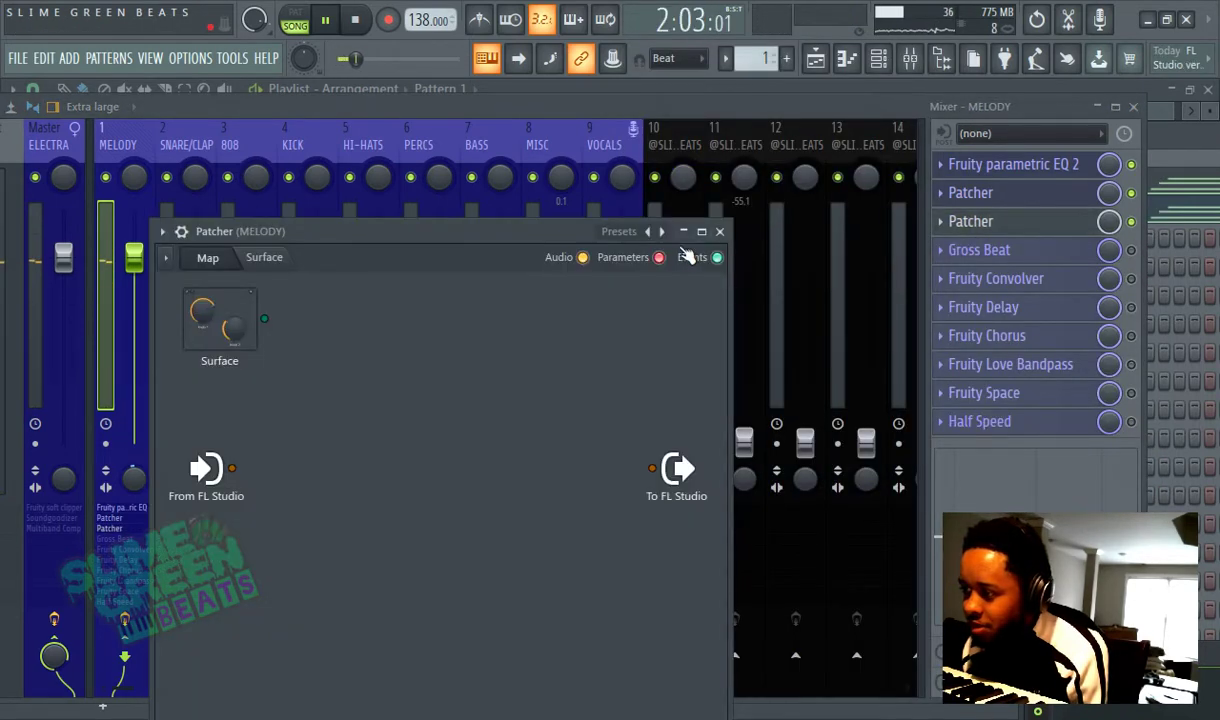
Load the 1K Limiter preset in the slot 3 Patcher and raise its main knob.
left_click(622, 233)
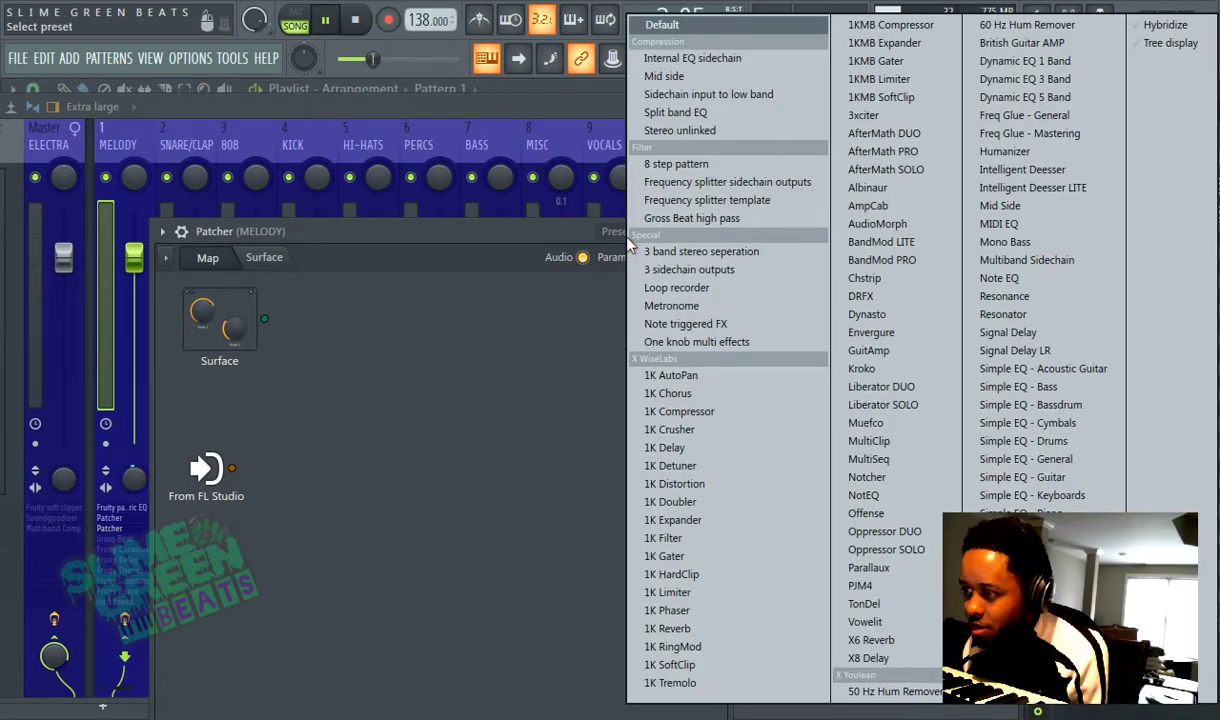
left_click(690, 592)
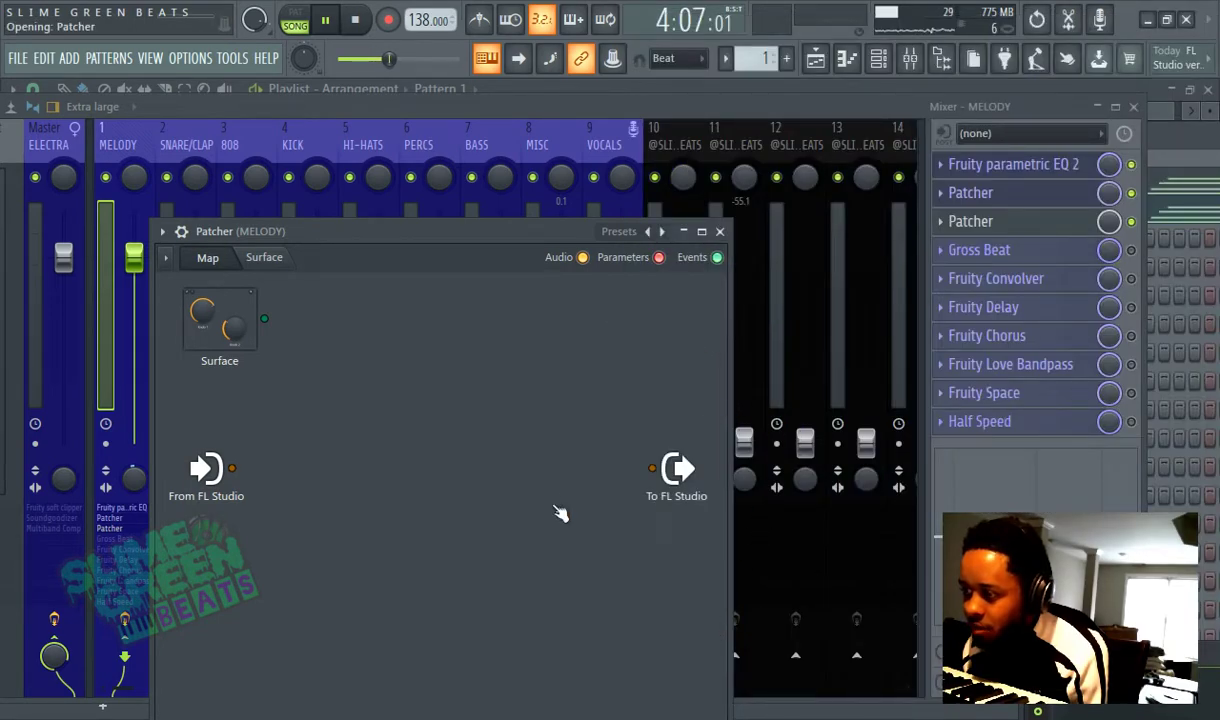
left_click_drag(347, 484, 347, 412)
left_click_drag(340, 497, 316, 474)
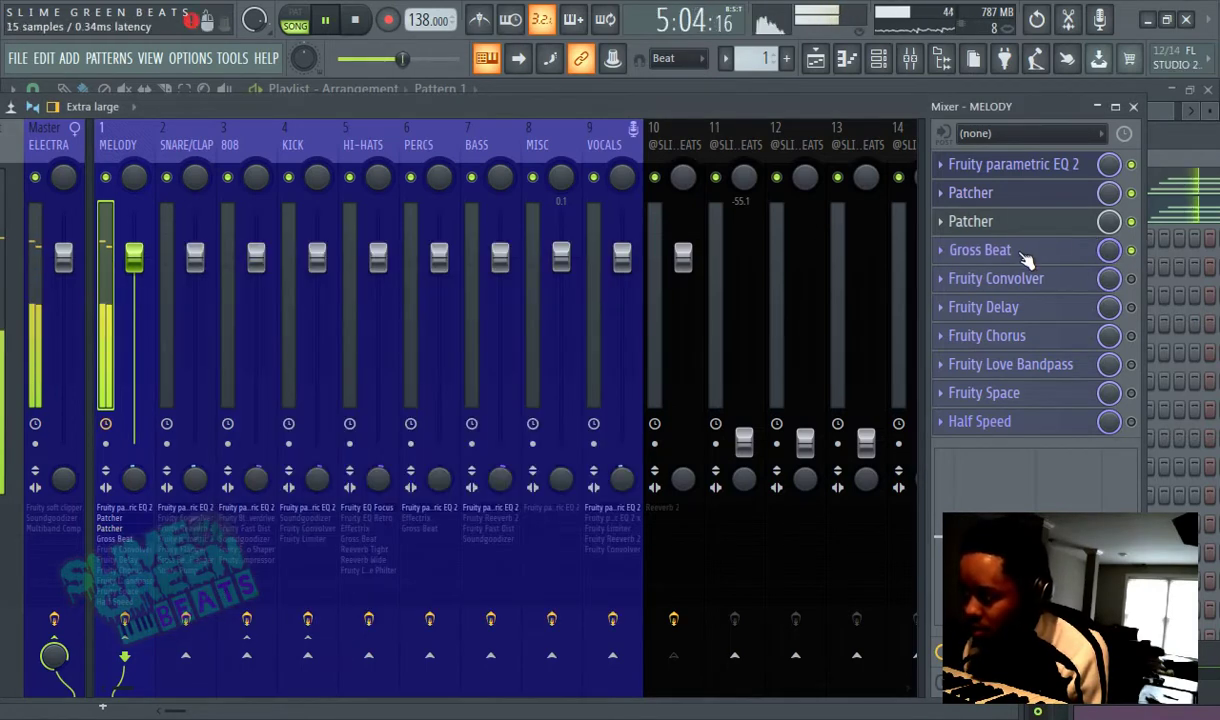
Try the WishWash 2 time preset in Gross Beat on MELODY, bypass it again, and turn off Fruity Love Bandpass.
left_click(1025, 258)
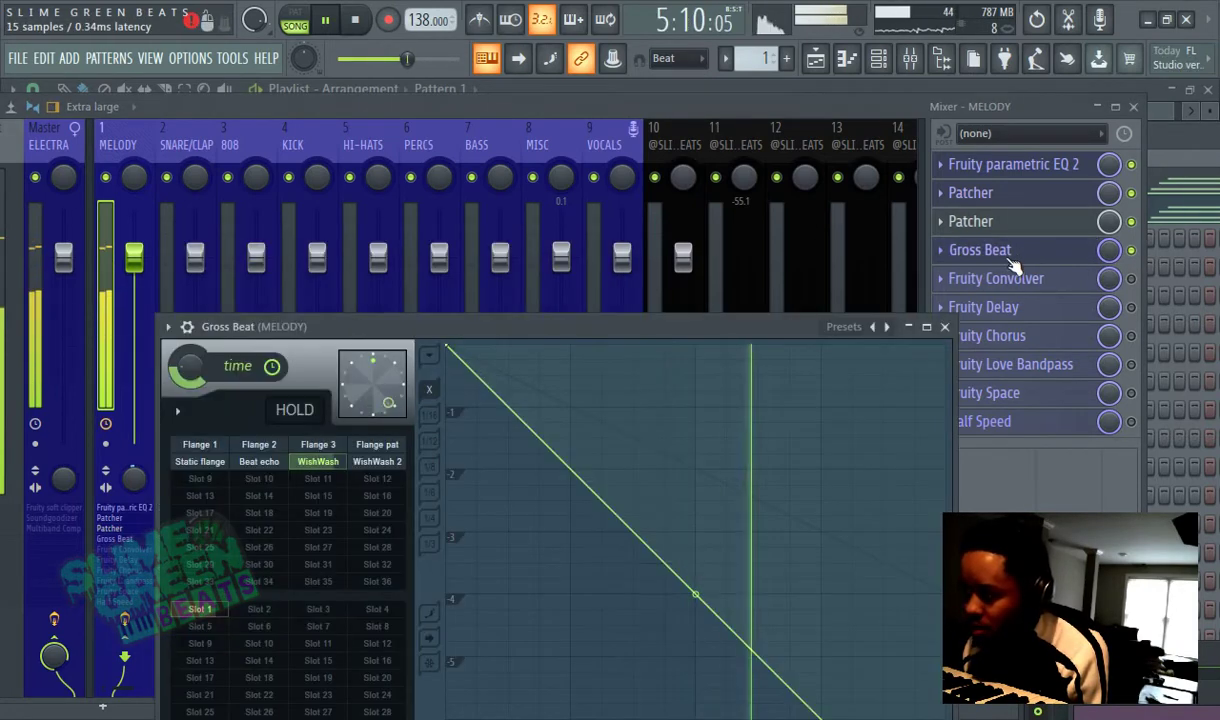
left_click_drag(499, 324, 518, 194)
left_click(397, 330)
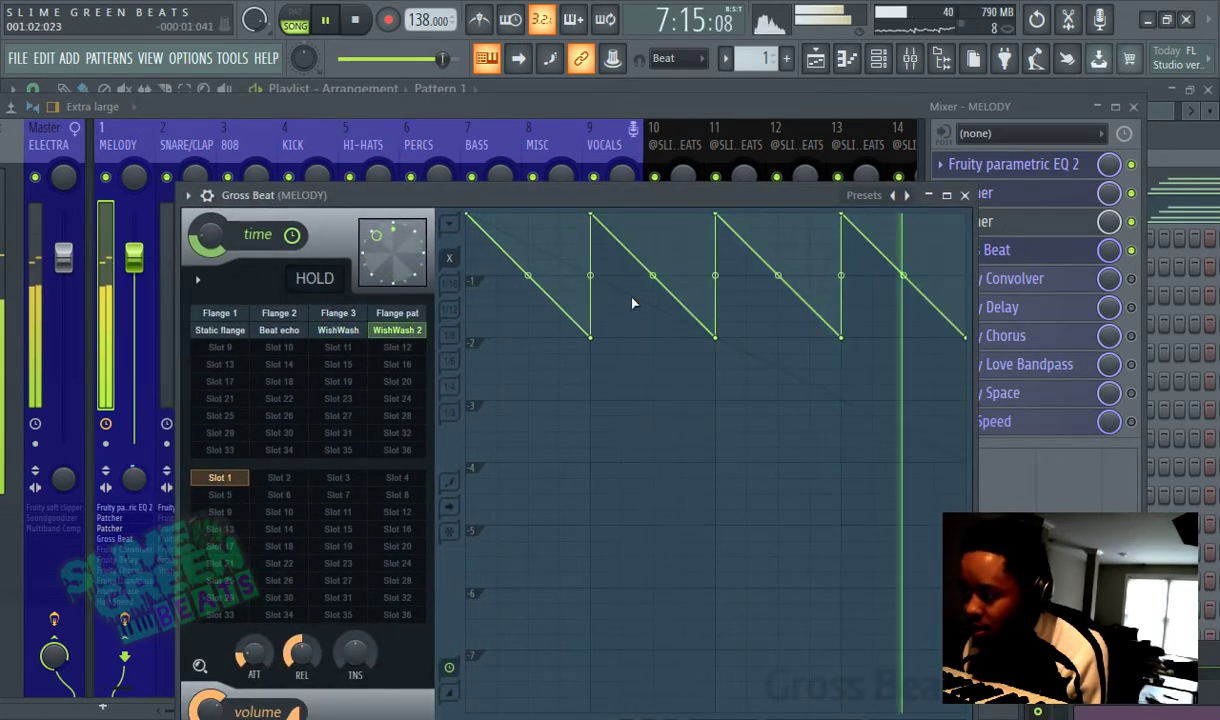
left_click(1132, 250)
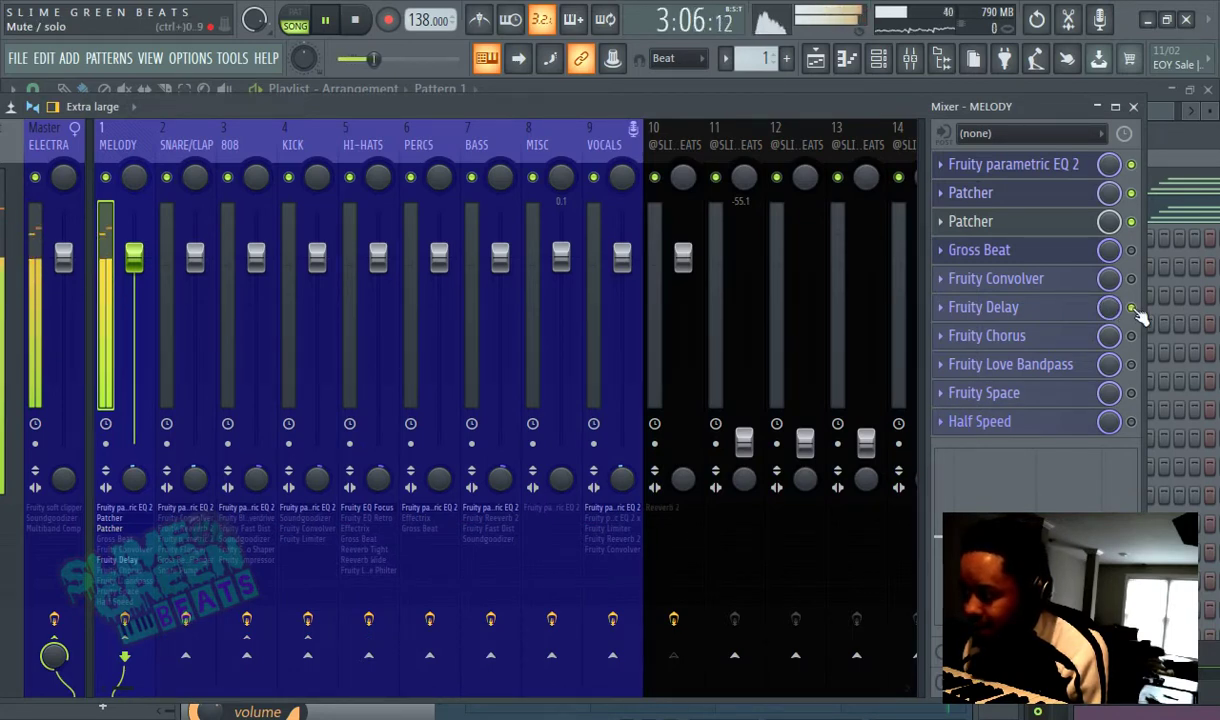
left_click(1131, 364)
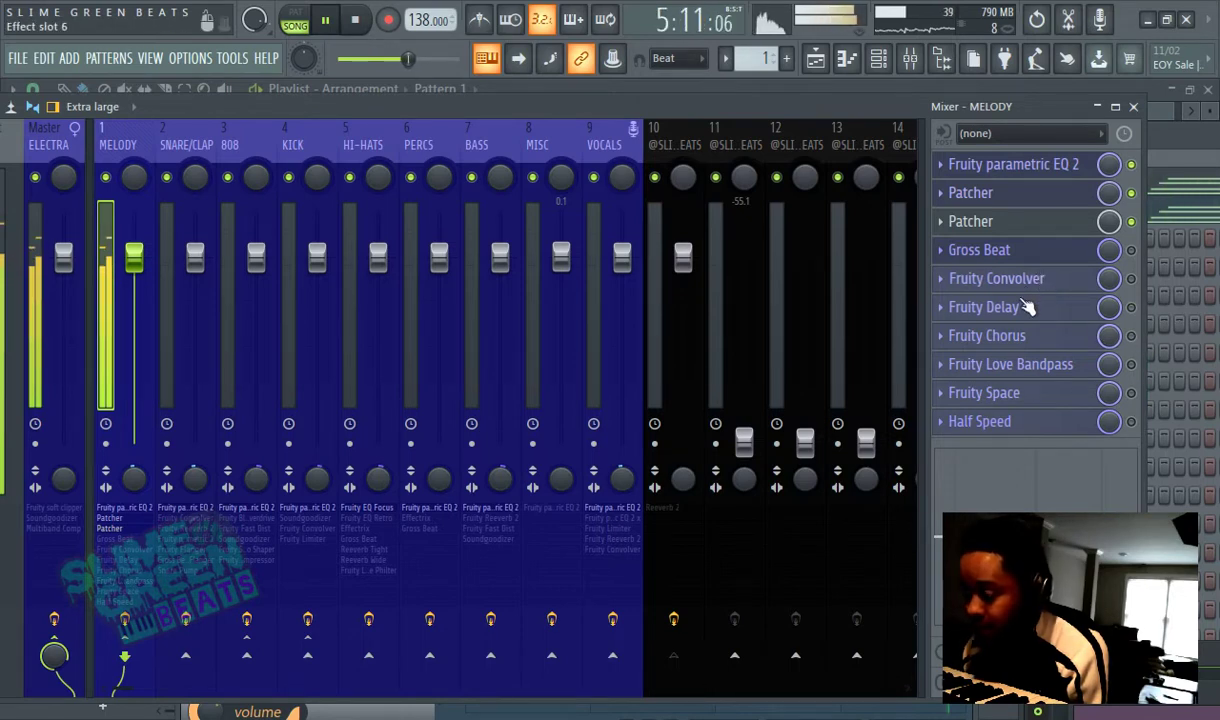
left_click(325, 20)
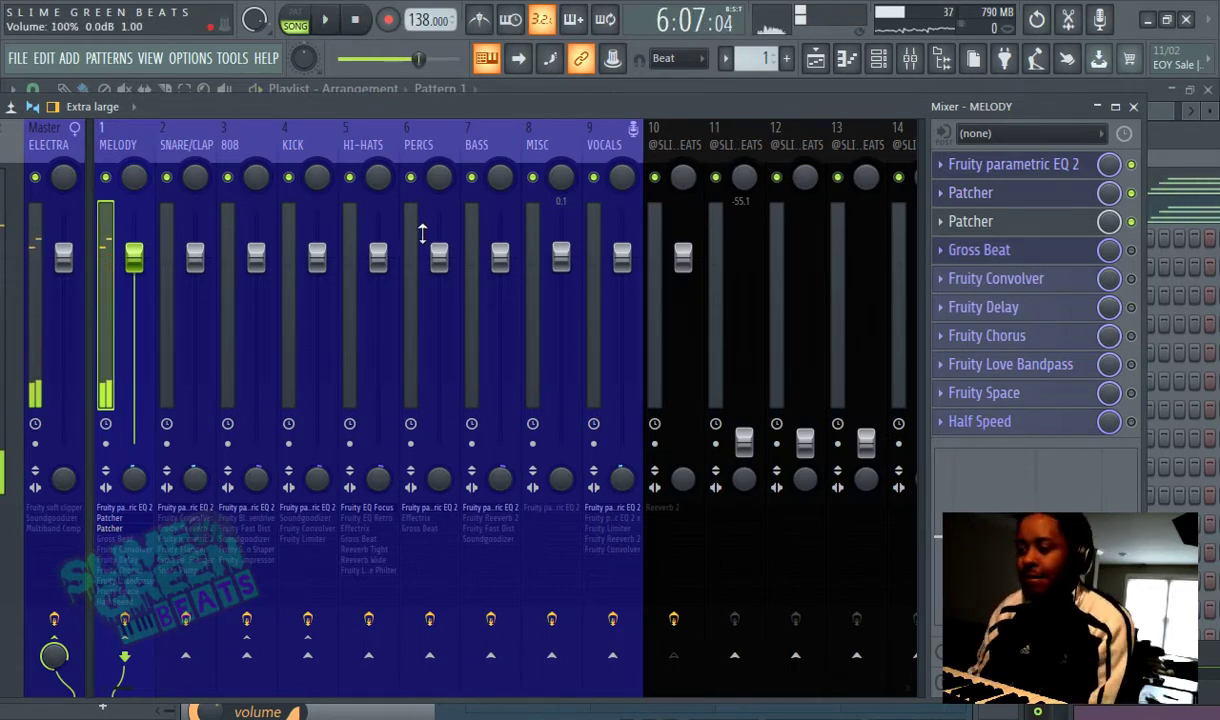
Check the playlist and mixer, then bring the channel rack fully into view and play the arrangement.
left_click(815, 60)
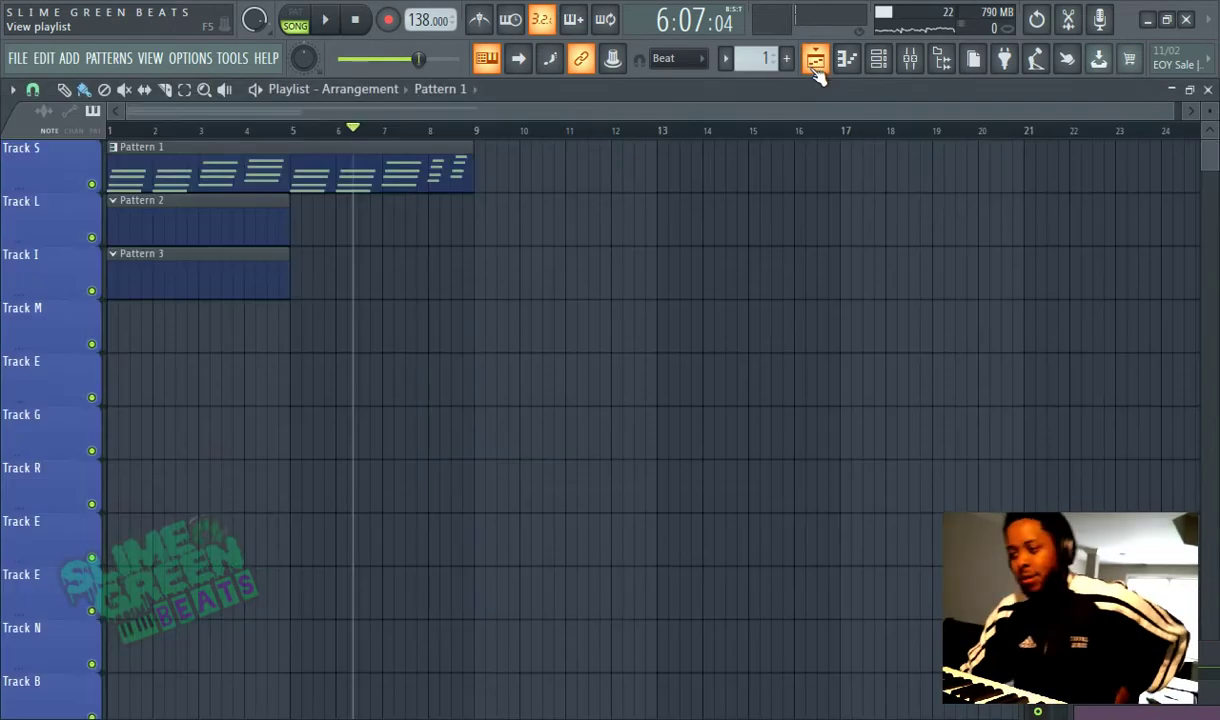
left_click(910, 58)
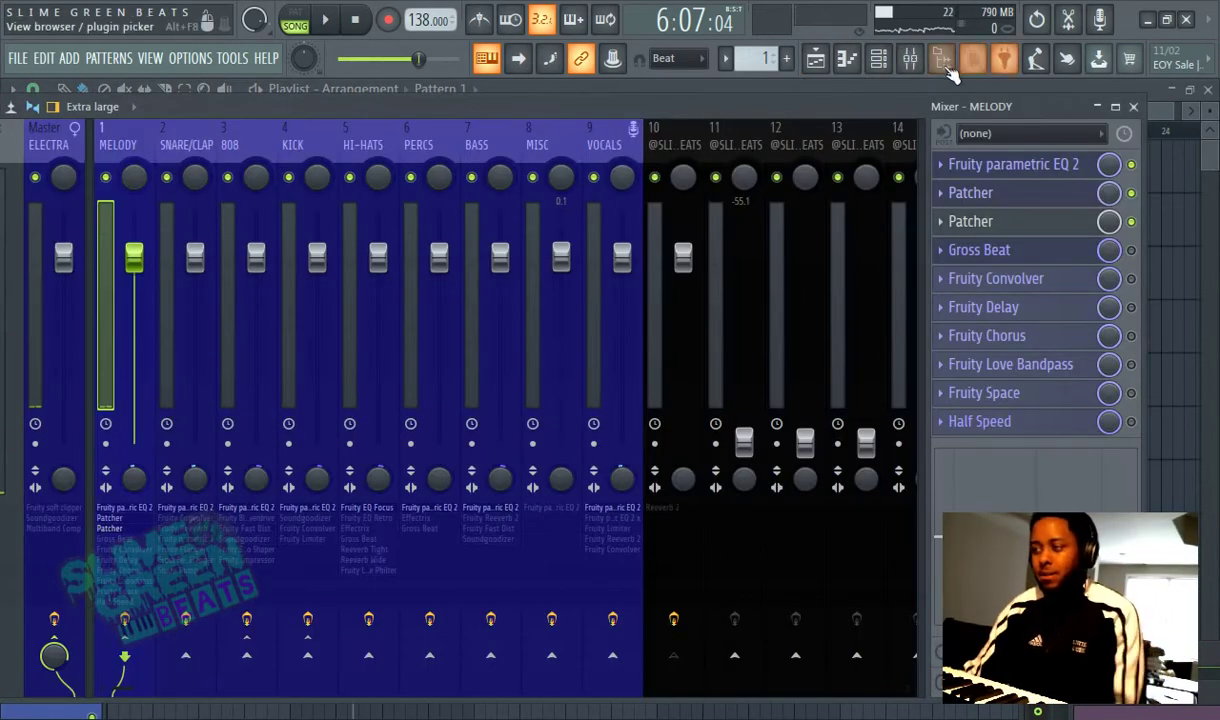
left_click(908, 60)
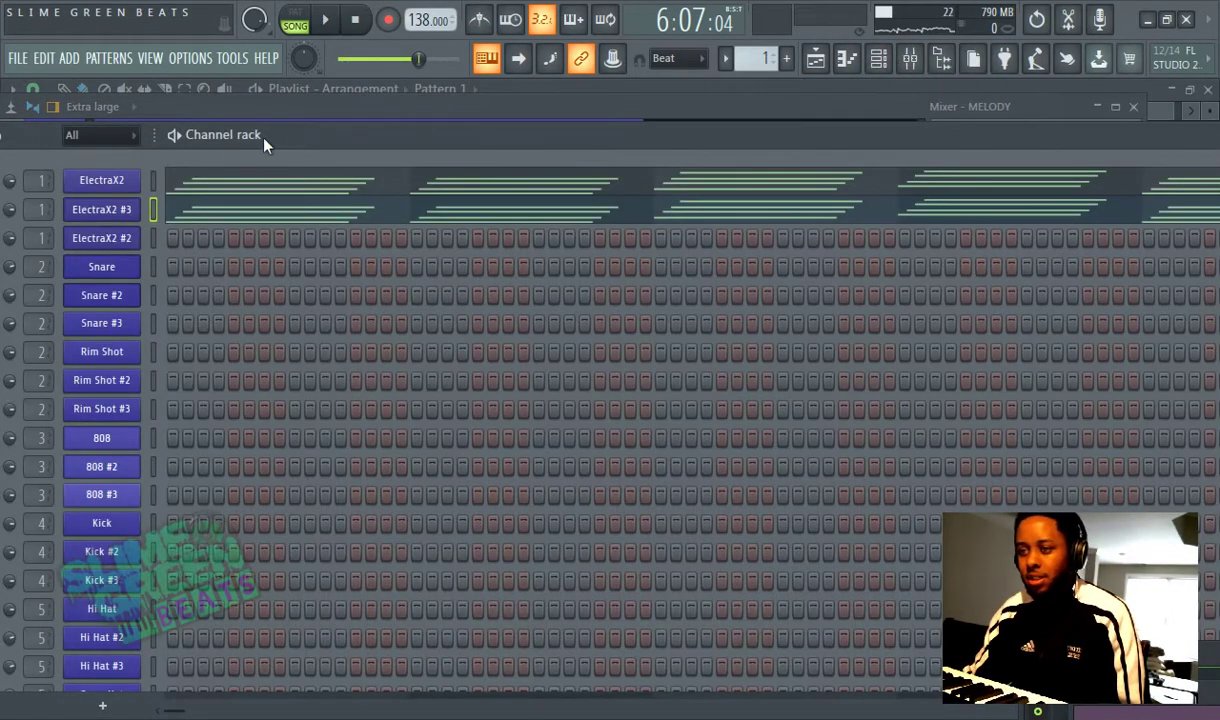
left_click_drag(297, 135, 426, 152)
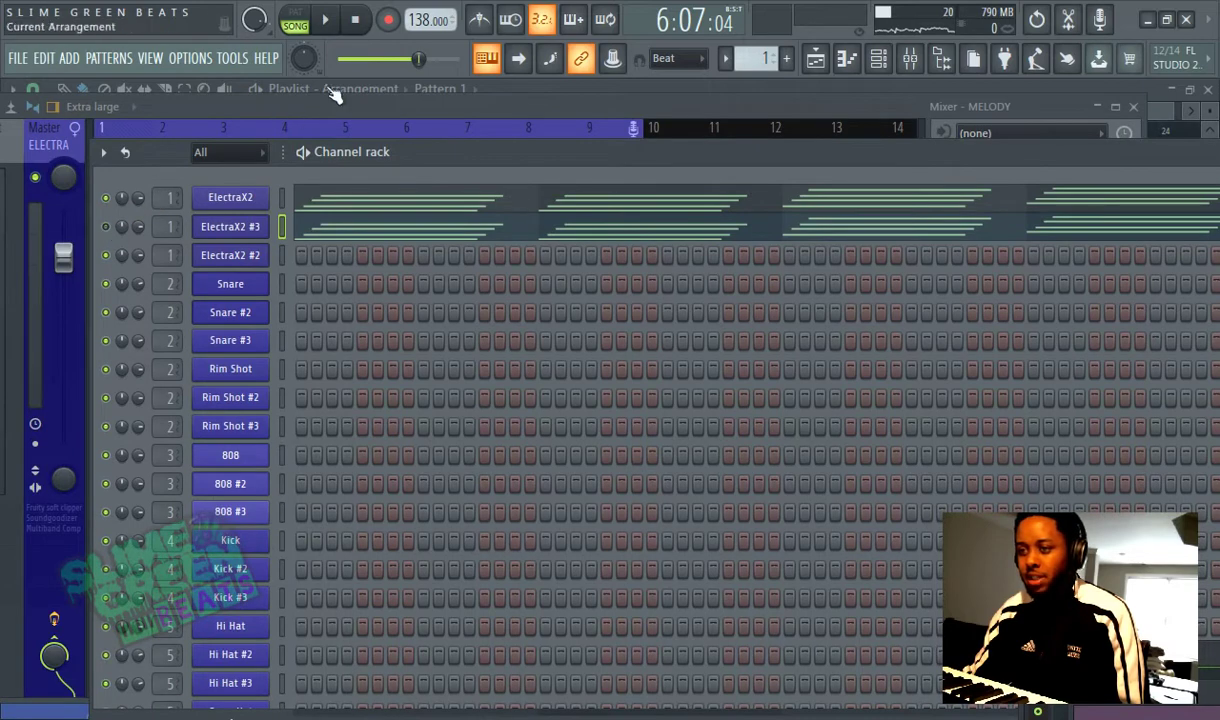
left_click(340, 36)
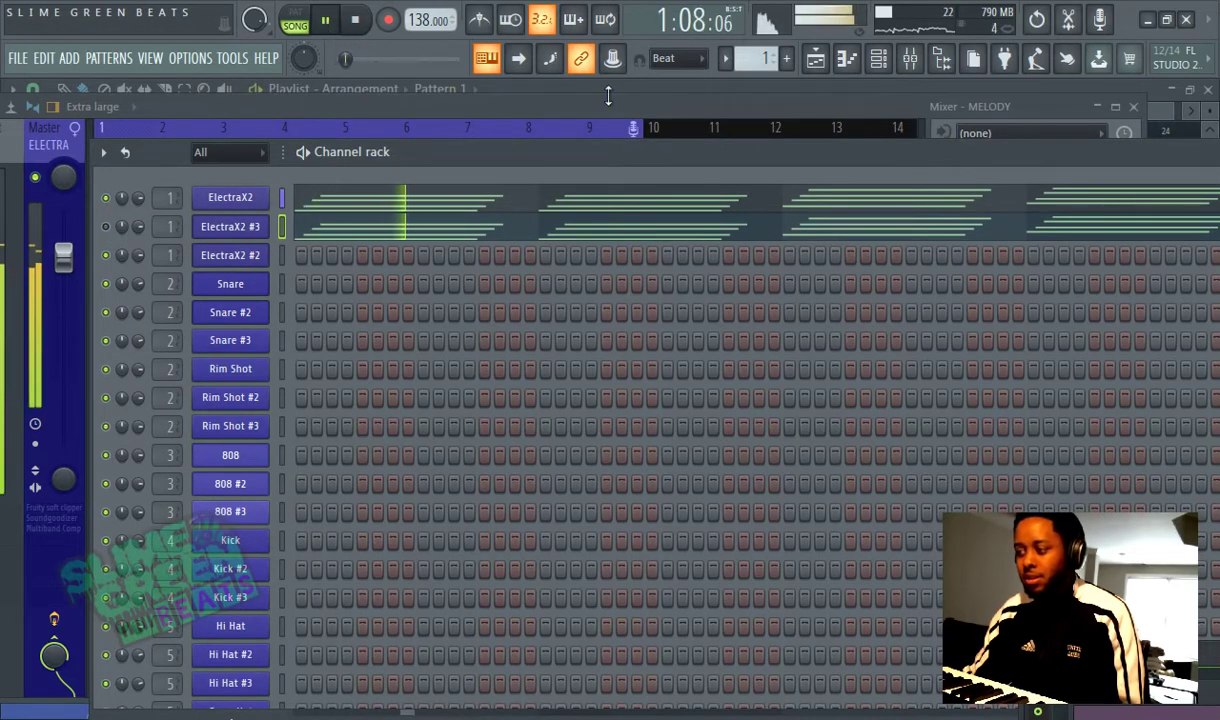
Make Pattern 2 active and list the 7 Seas patches in the patch browser of ElectraX2 #2.
left_click(911, 58)
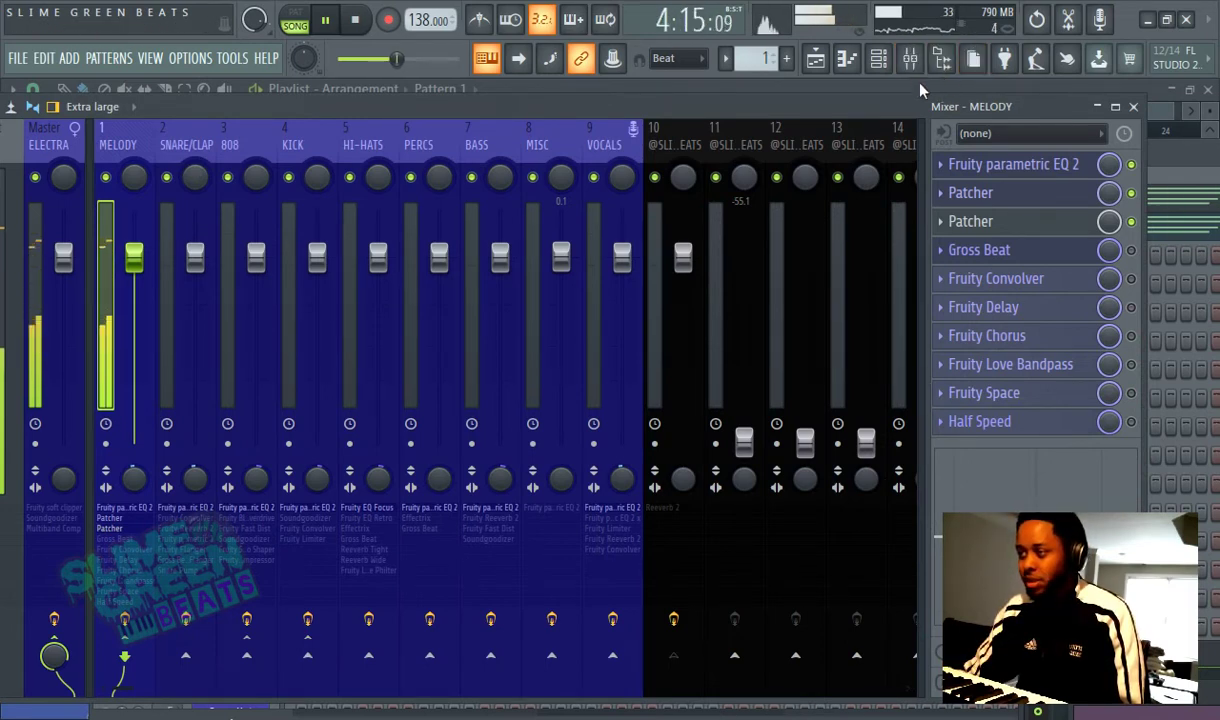
left_click(921, 90)
left_click(272, 198)
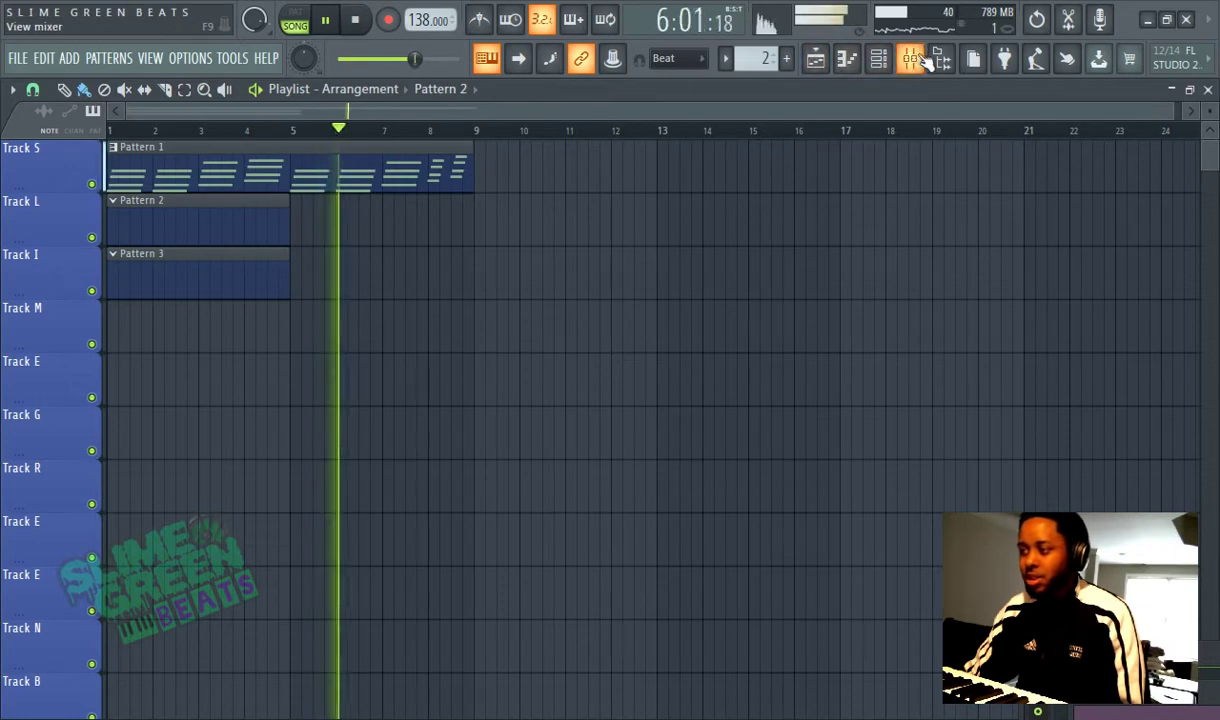
left_click(878, 58)
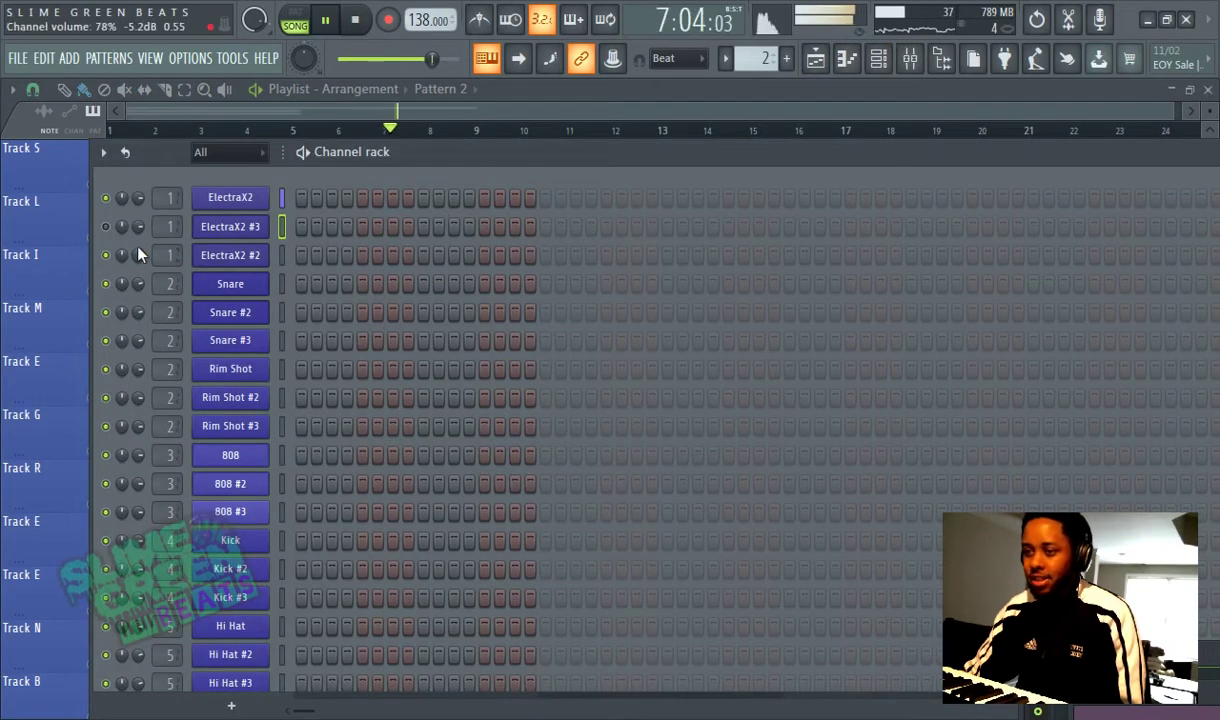
left_click(222, 264)
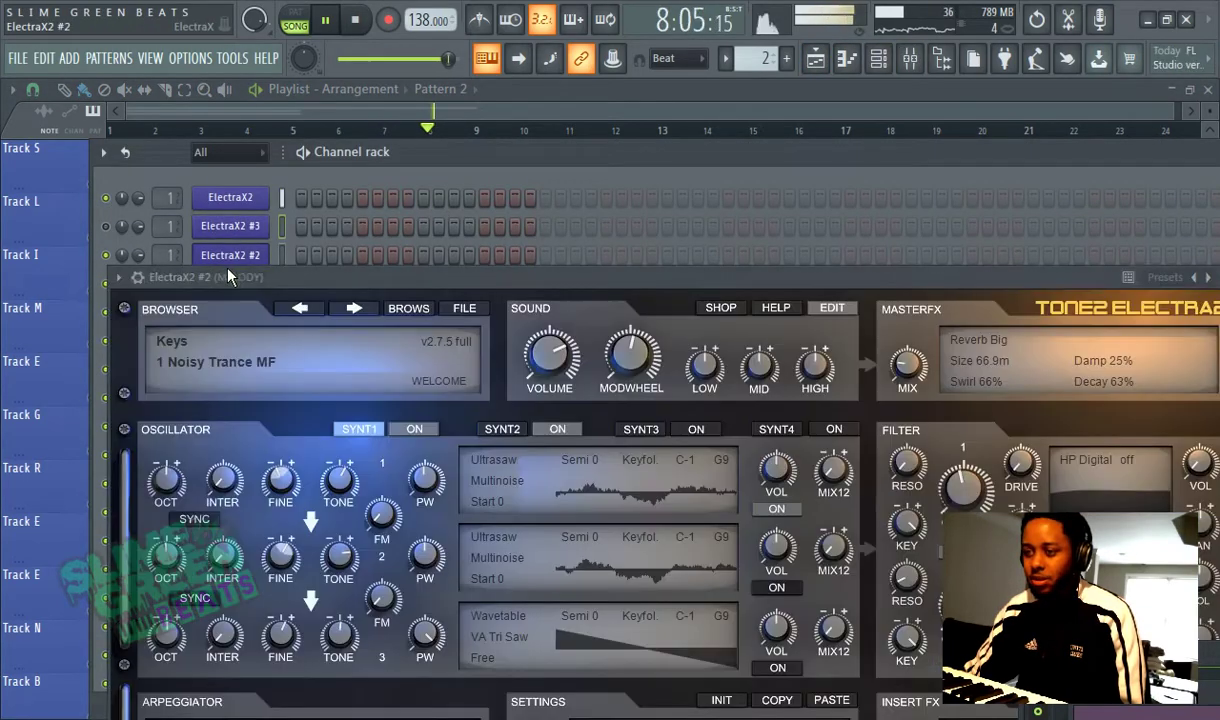
left_click(400, 312)
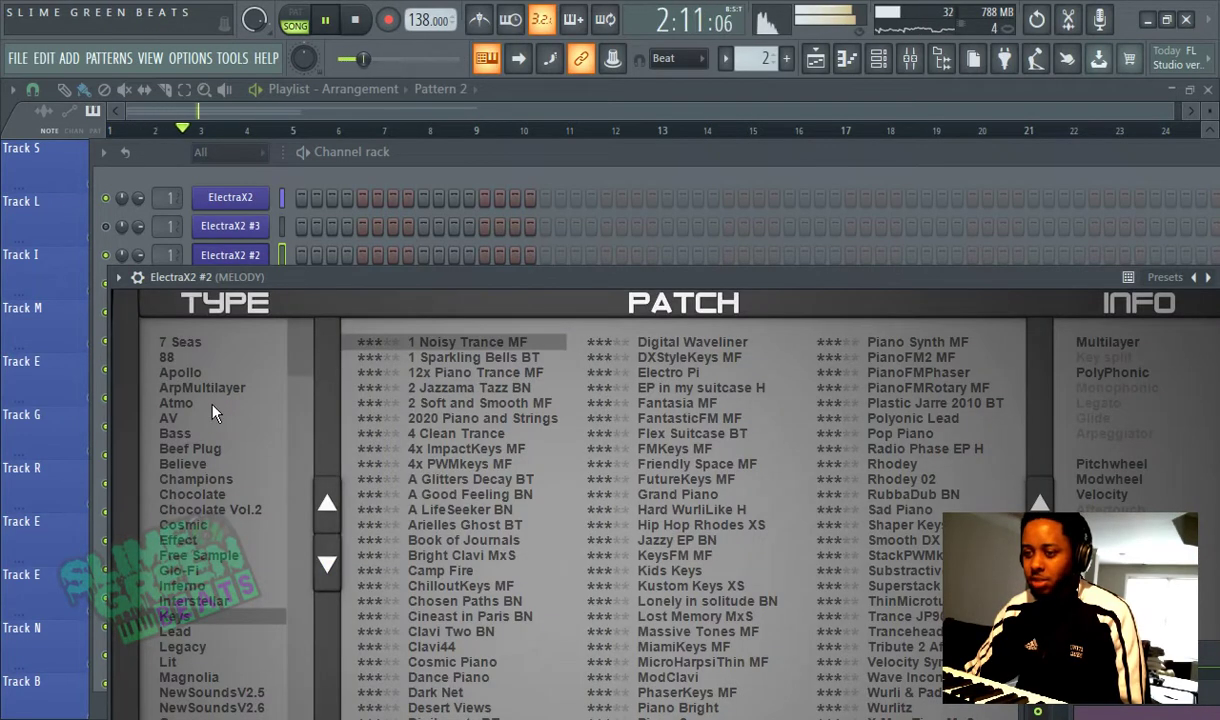
left_click(188, 343)
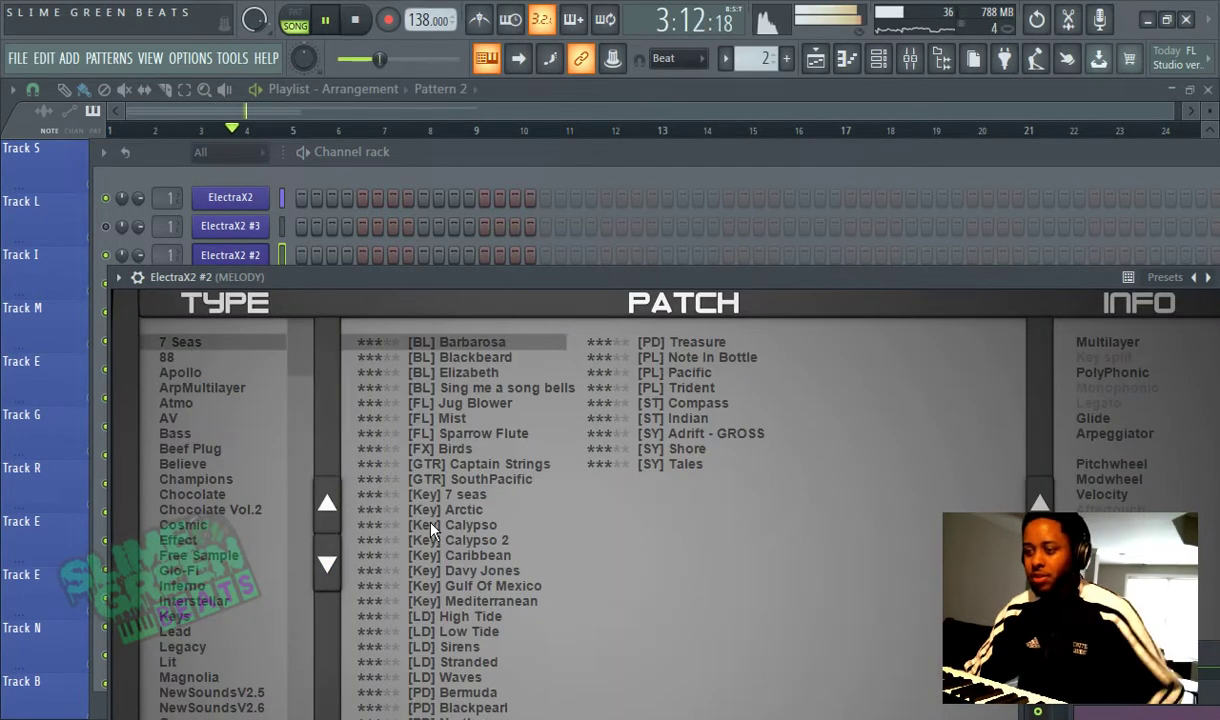
Try the 7 Seas patches Calypso, Compass, Shore and Blackpearl in ElectraX2 #2, moving the plugin window higher for a fuller view.
left_click(489, 527)
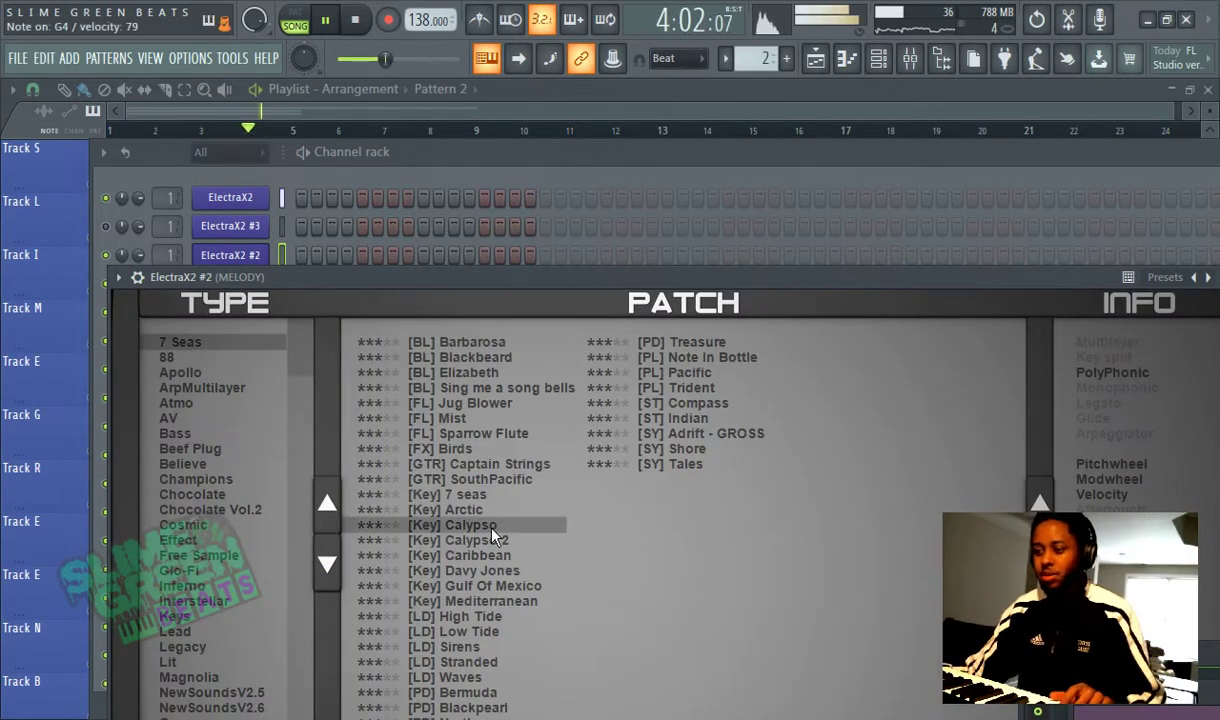
left_click(712, 404)
left_click(689, 450)
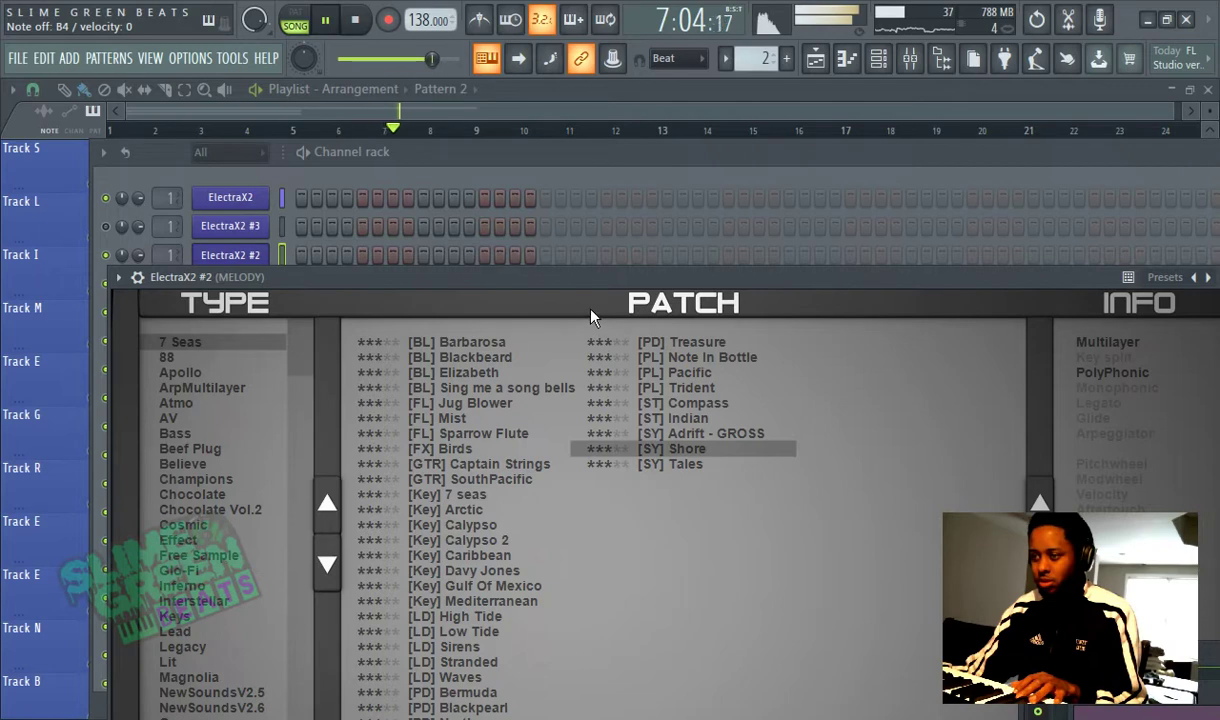
left_click_drag(550, 277, 510, 75)
left_click(437, 506)
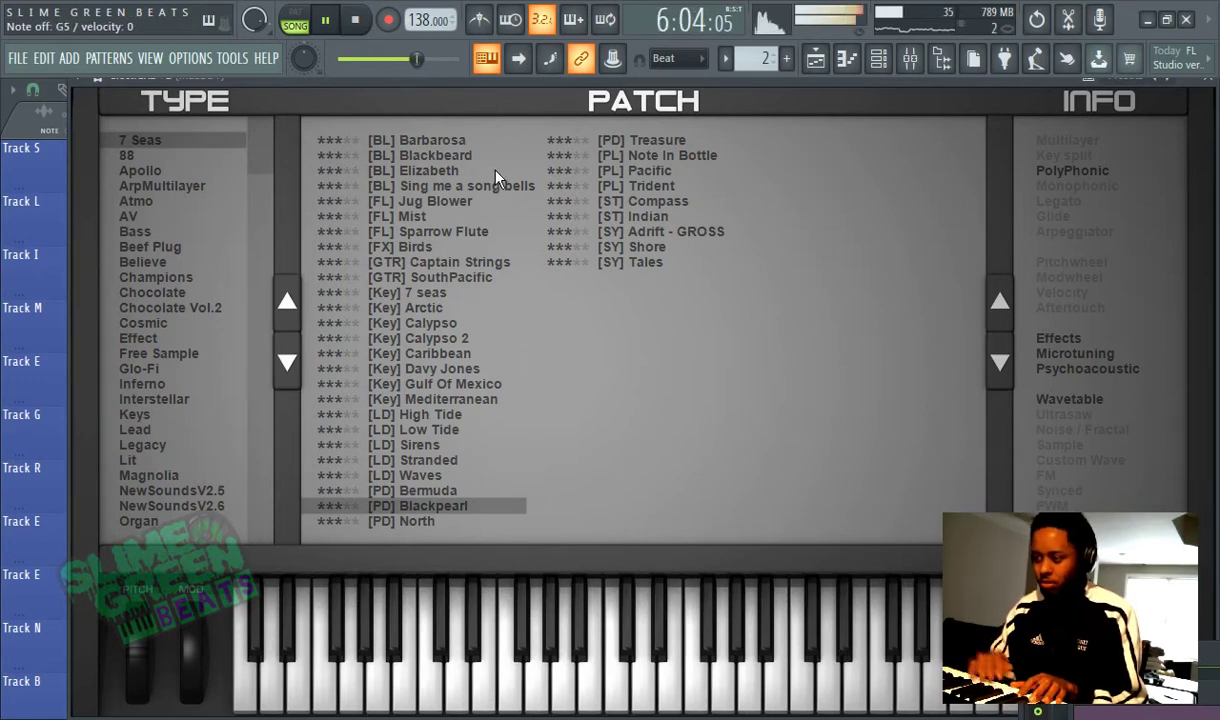
Show the playlist, reposition playback, and check the sample settings of the vocal clip on Track M.
left_click(816, 58)
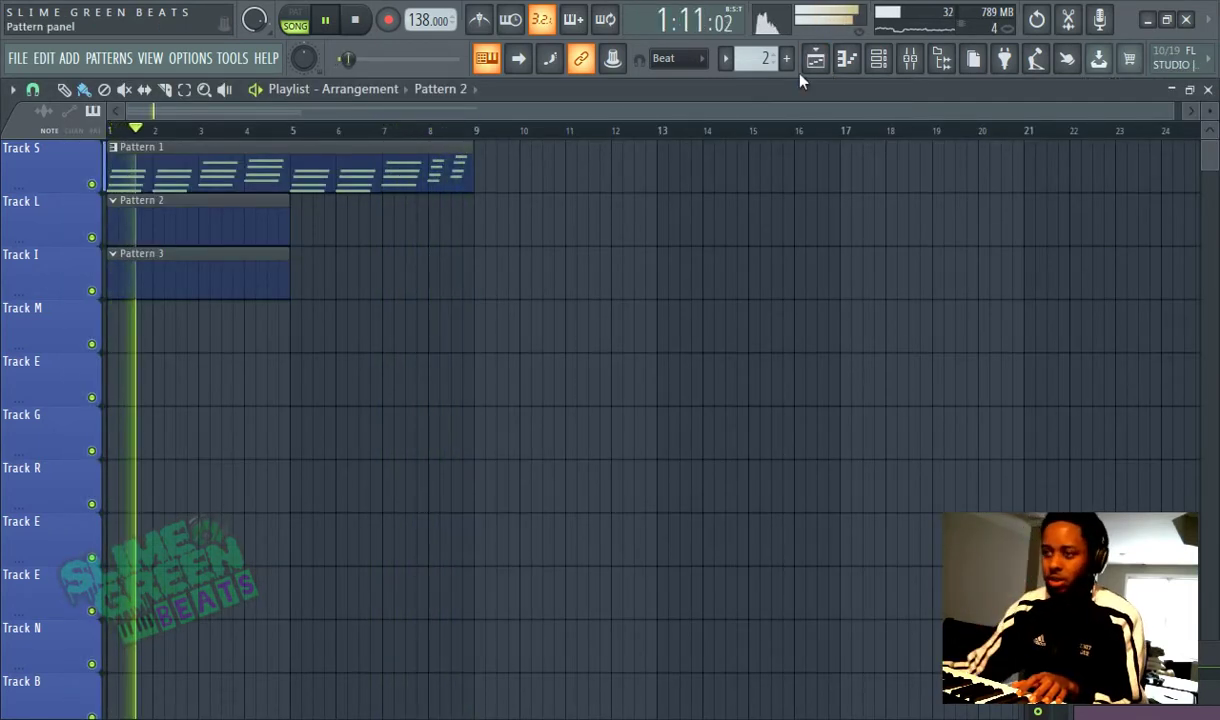
left_click(325, 24)
left_click_drag(361, 60, 352, 62)
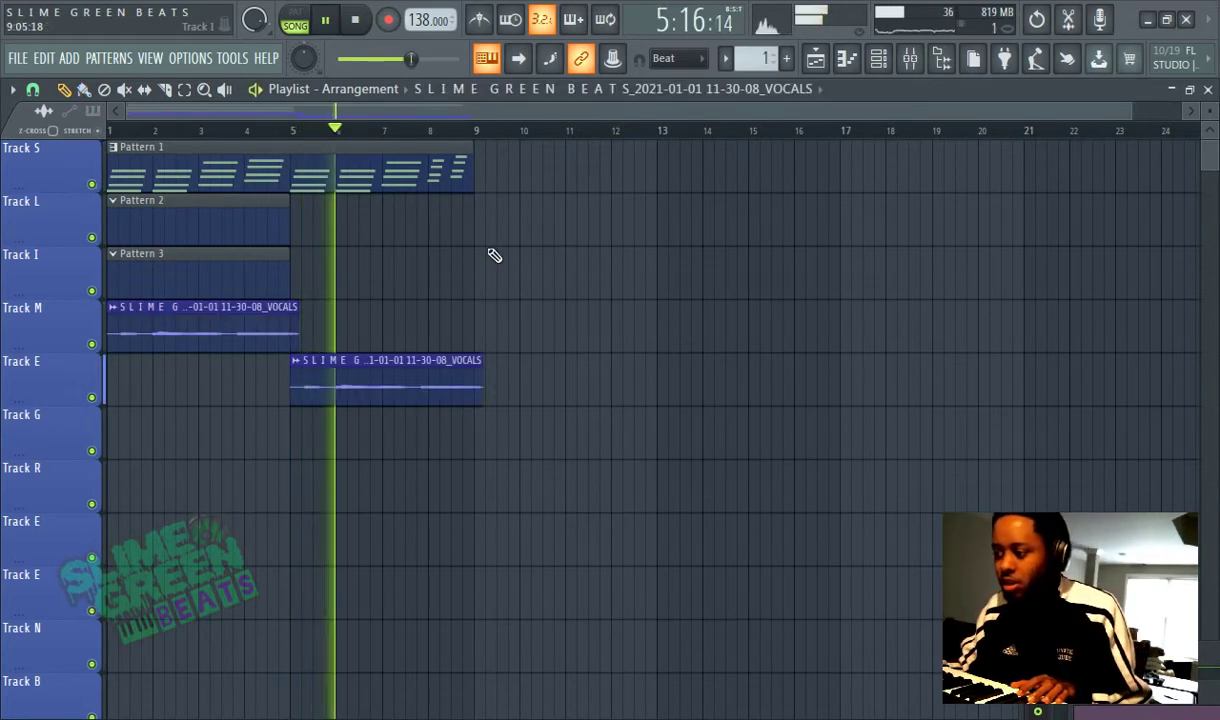
double_click(212, 329)
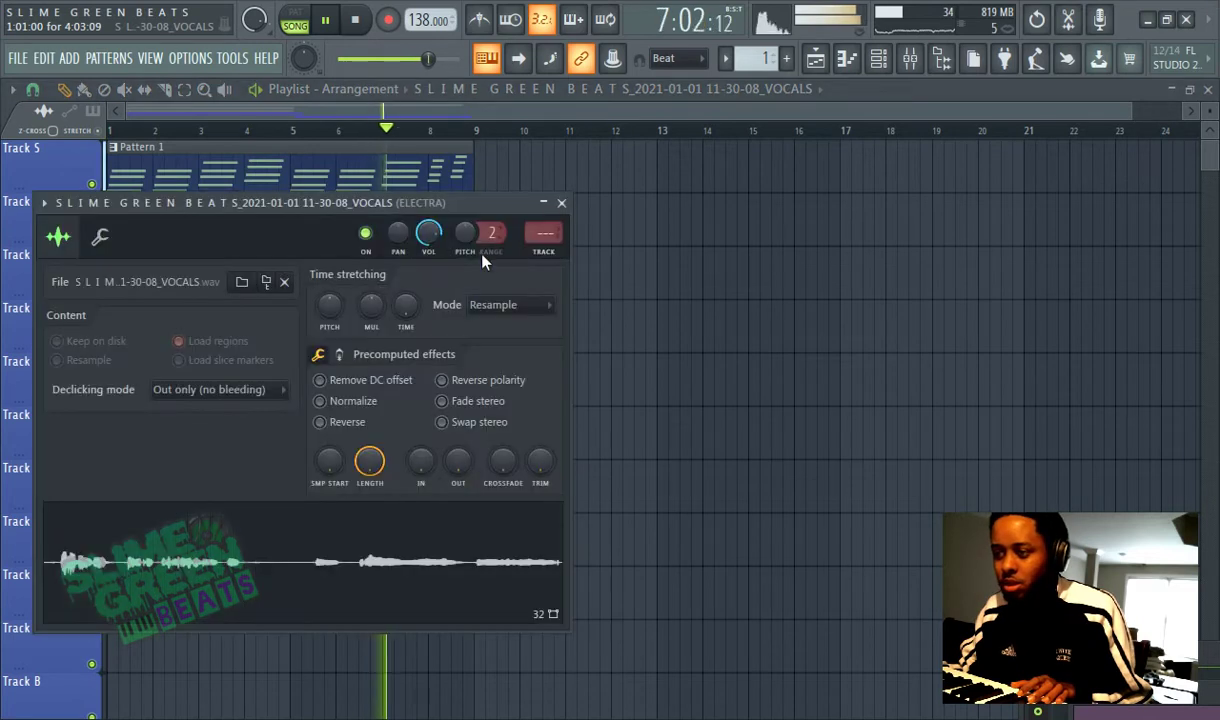
left_click(286, 115)
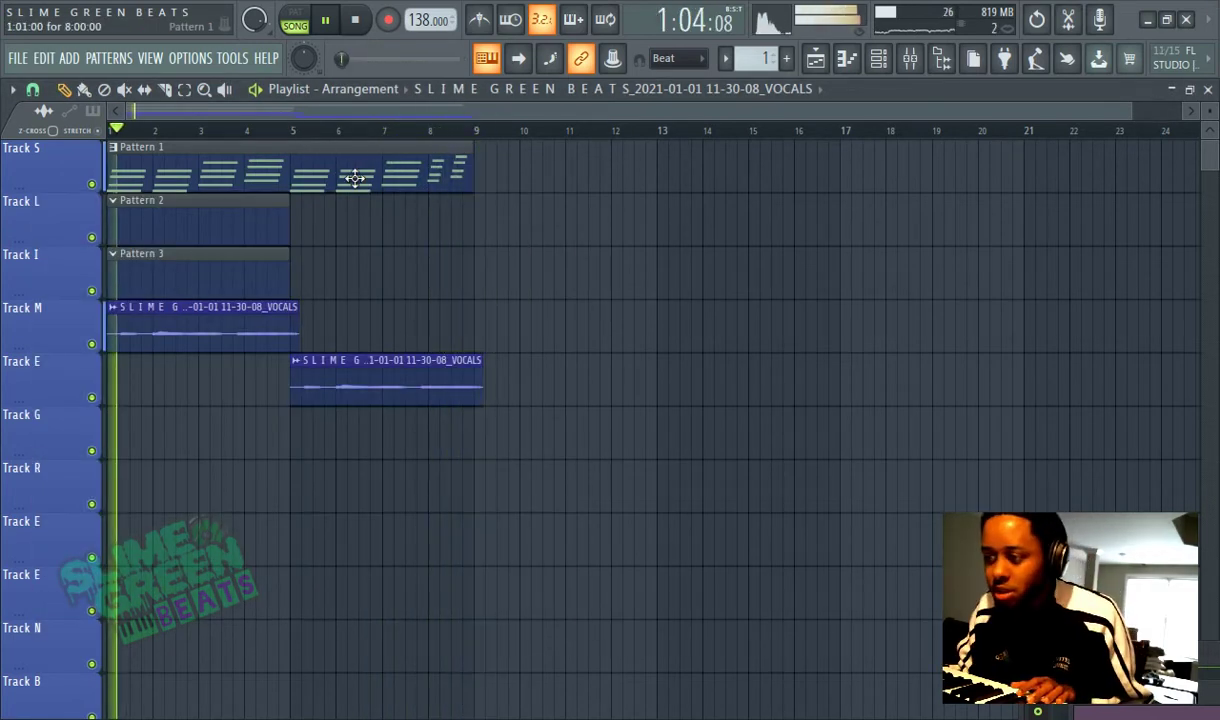
Slice the vocal clip on Track E at bar 9 and delete the leftover piece after the cut.
left_click(147, 90)
left_click(165, 90)
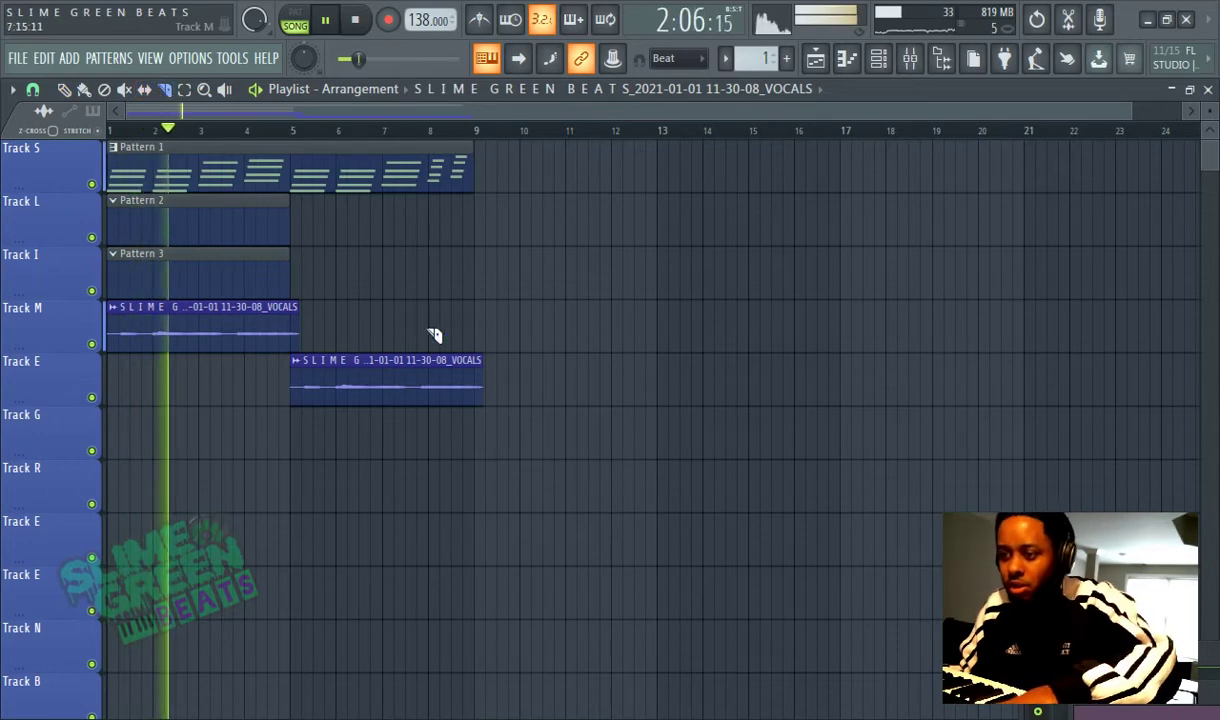
scroll(479, 362, "up", 6)
key("ctrl+z")
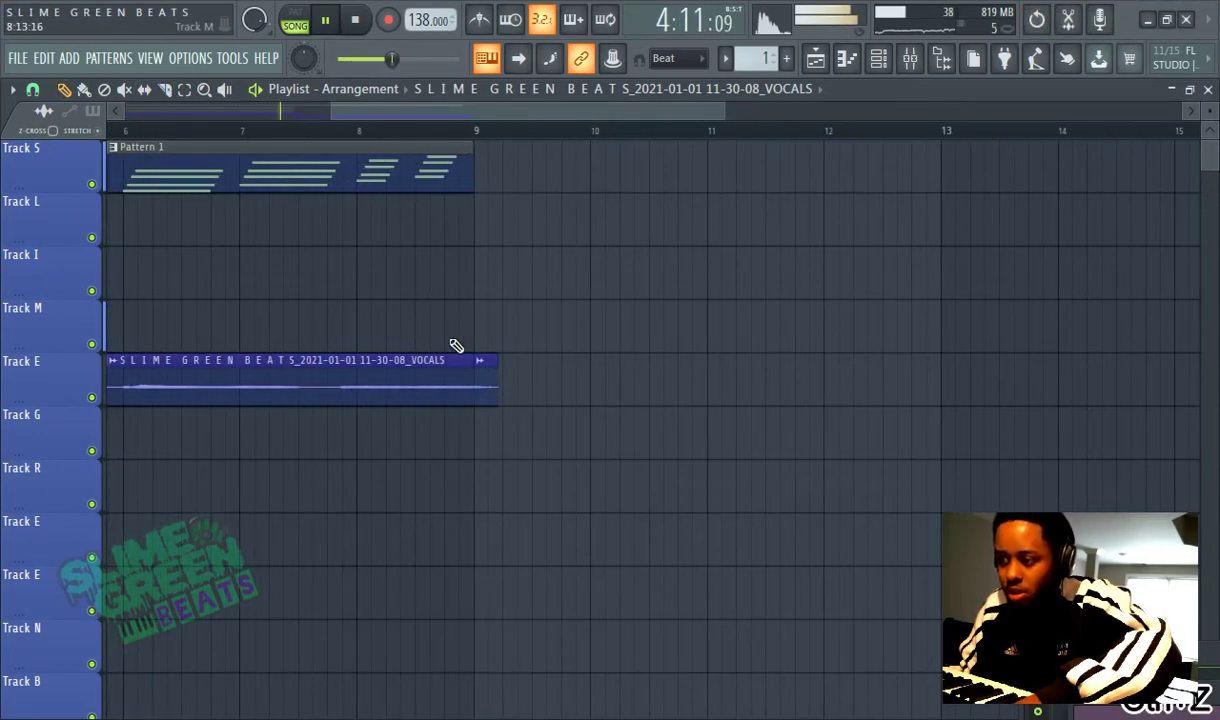
right_click(478, 362)
right_click(493, 361)
scroll(447, 337, "down", 1)
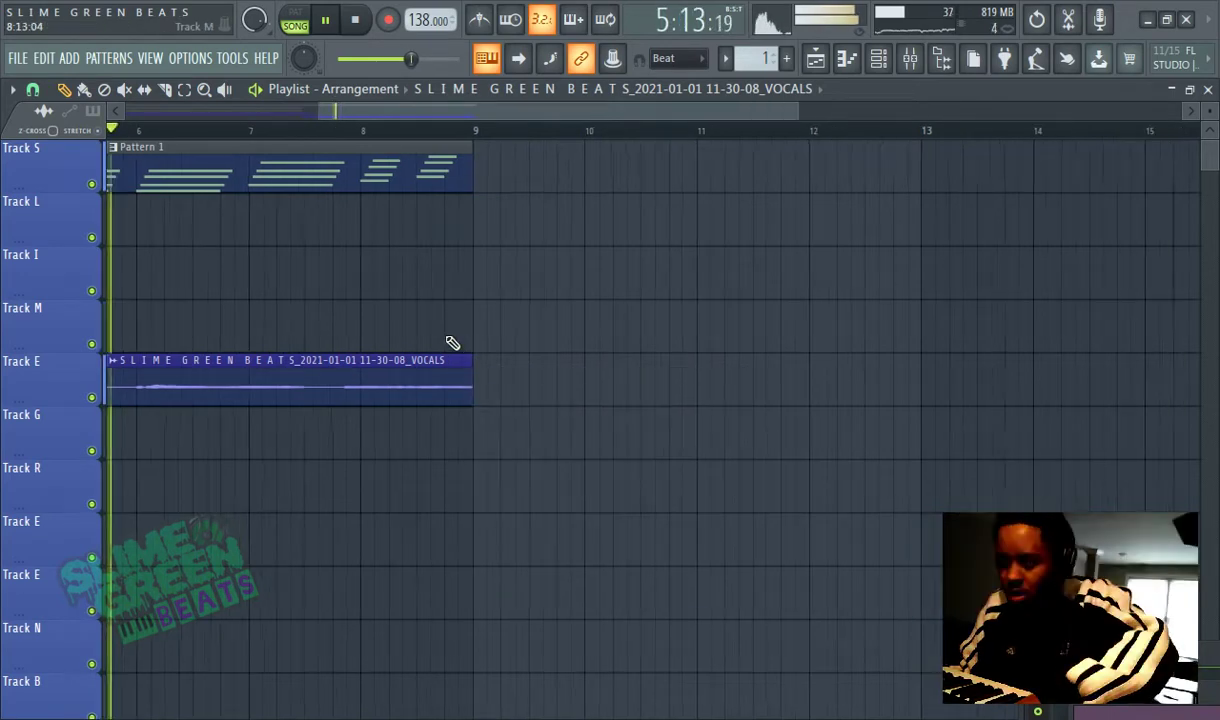
scroll(447, 337, "down", 3)
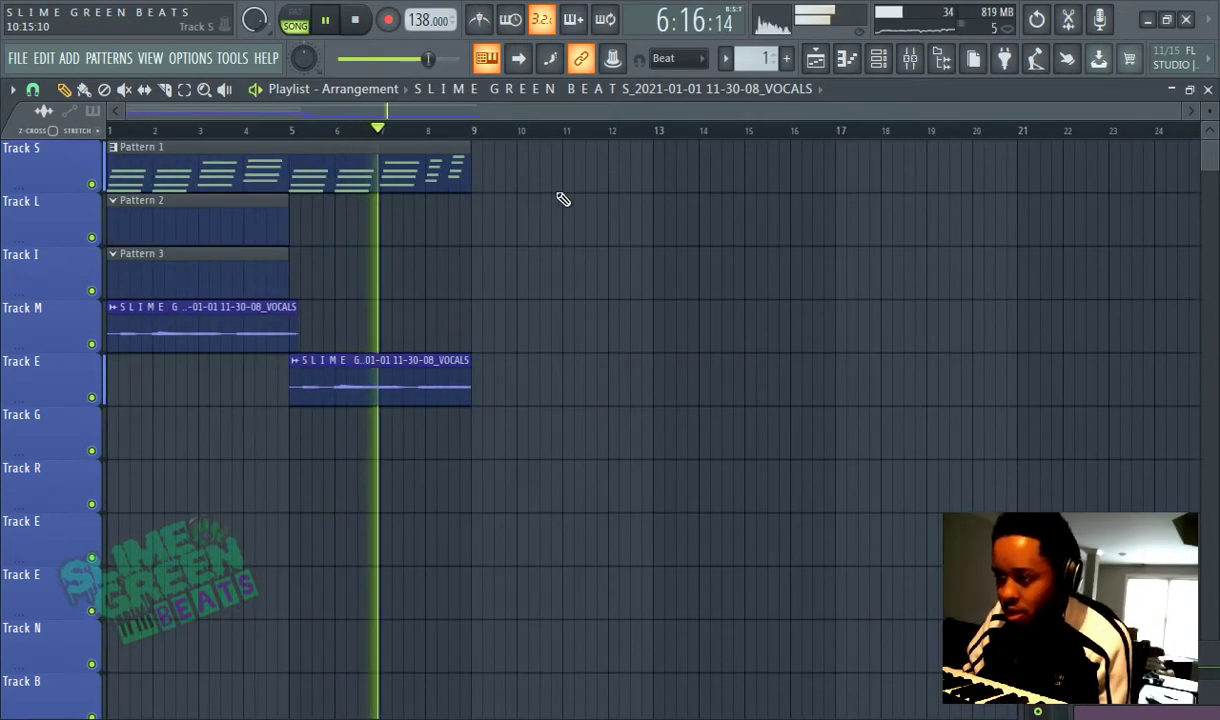
Make Pattern 2 active again and reopen ElectraX2 #2 from the channel rack.
left_click(185, 238)
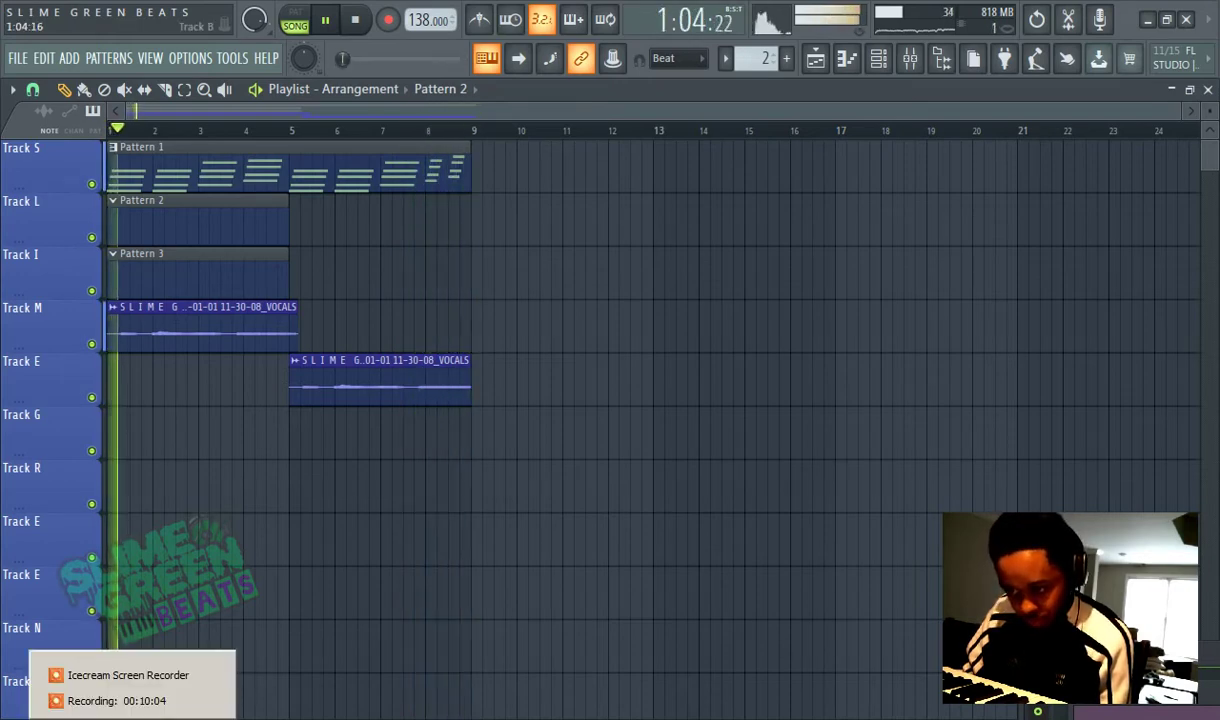
left_click(879, 57)
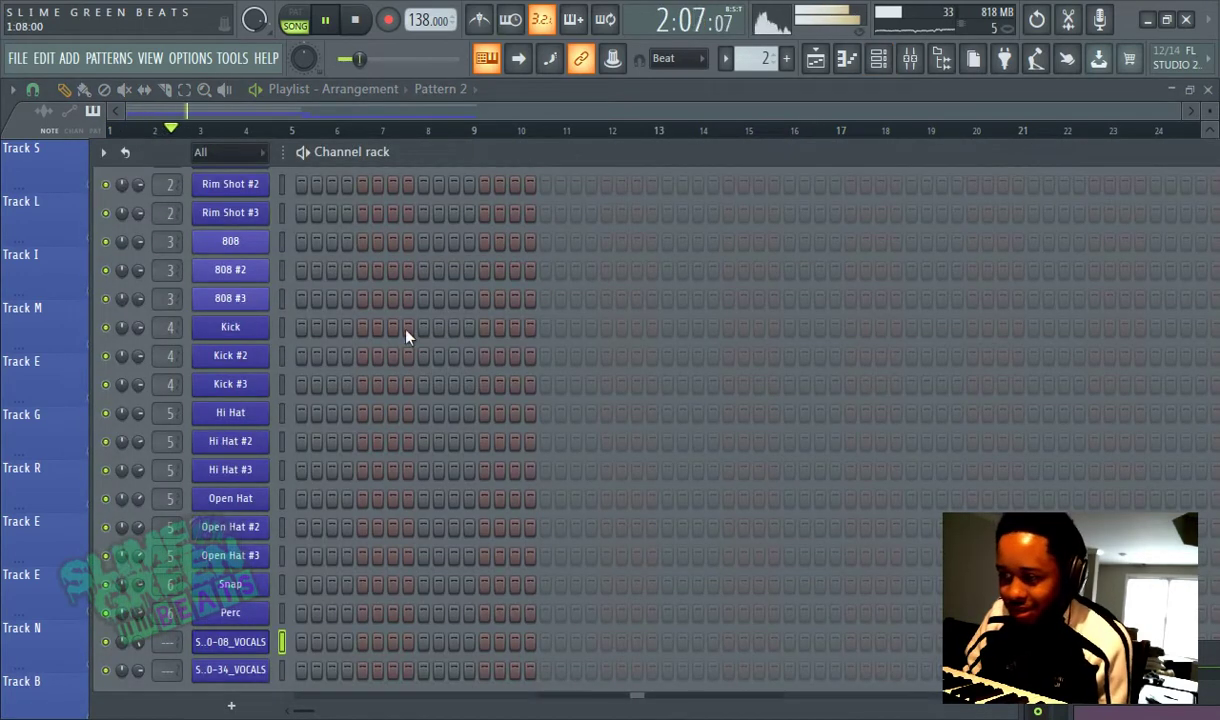
scroll(400, 345, "up", 5)
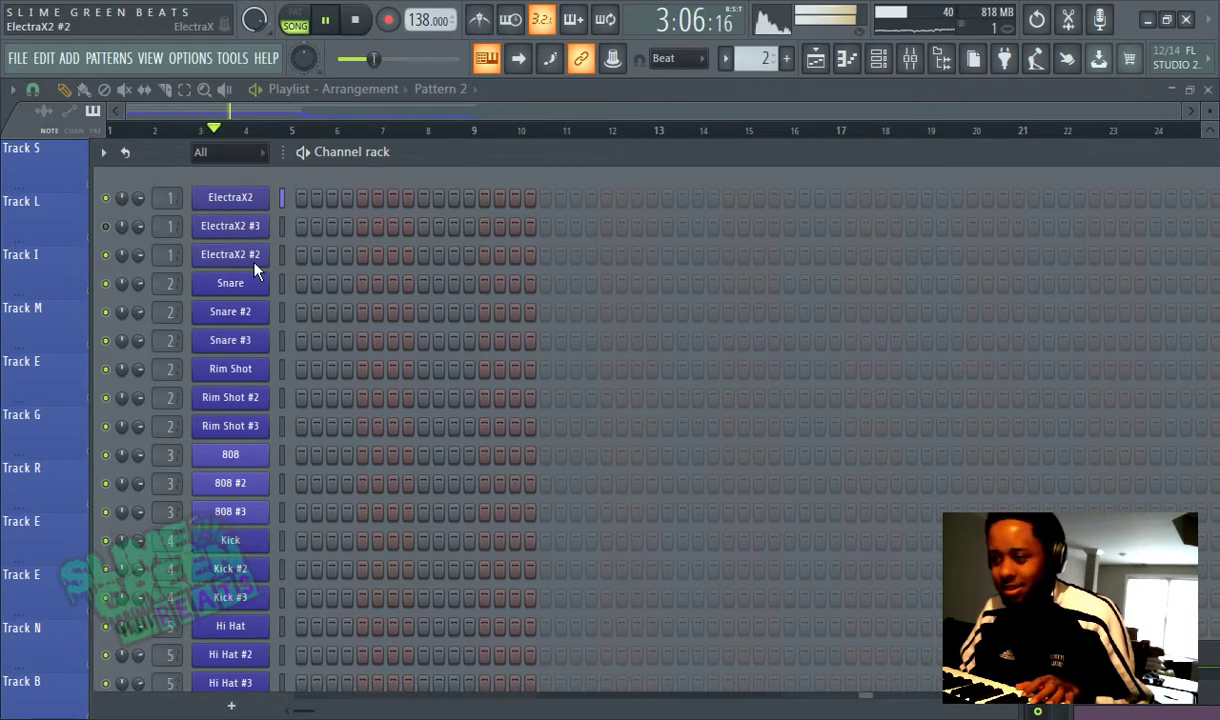
left_click(246, 257)
left_click(375, 114)
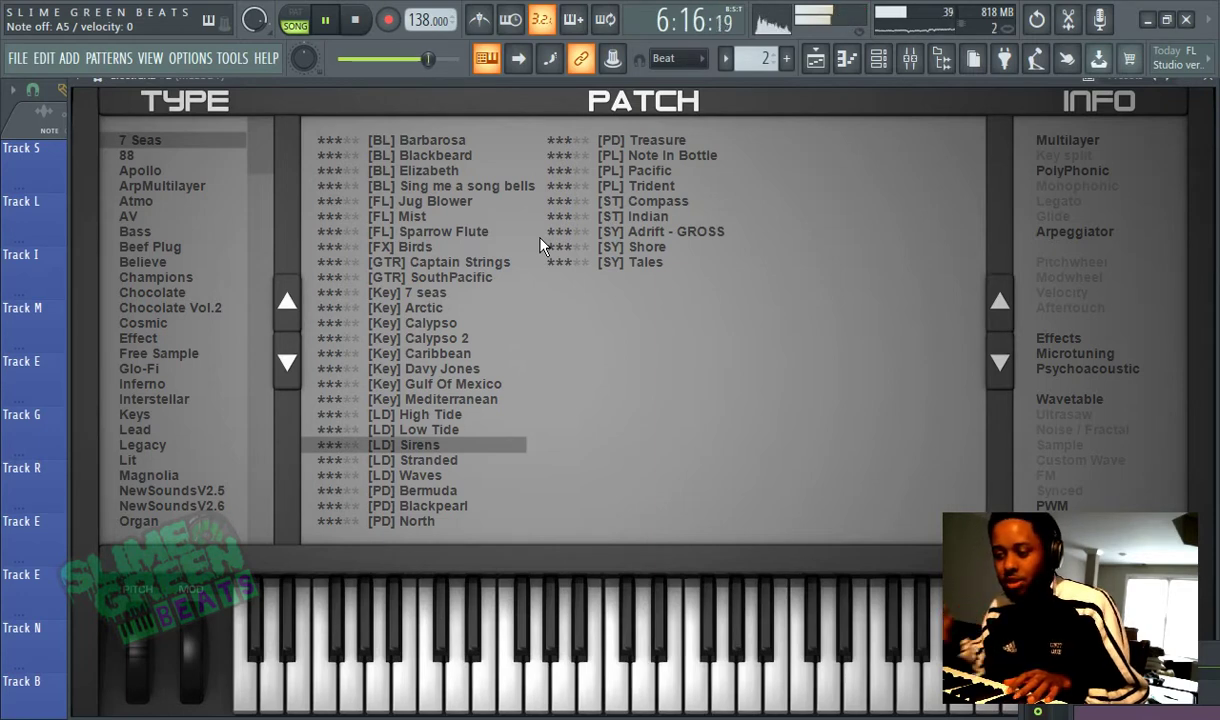
Audition the Captain Strings and Jug Blower patches in ElectraX2 #2 and settle on Mist.
left_click(454, 261)
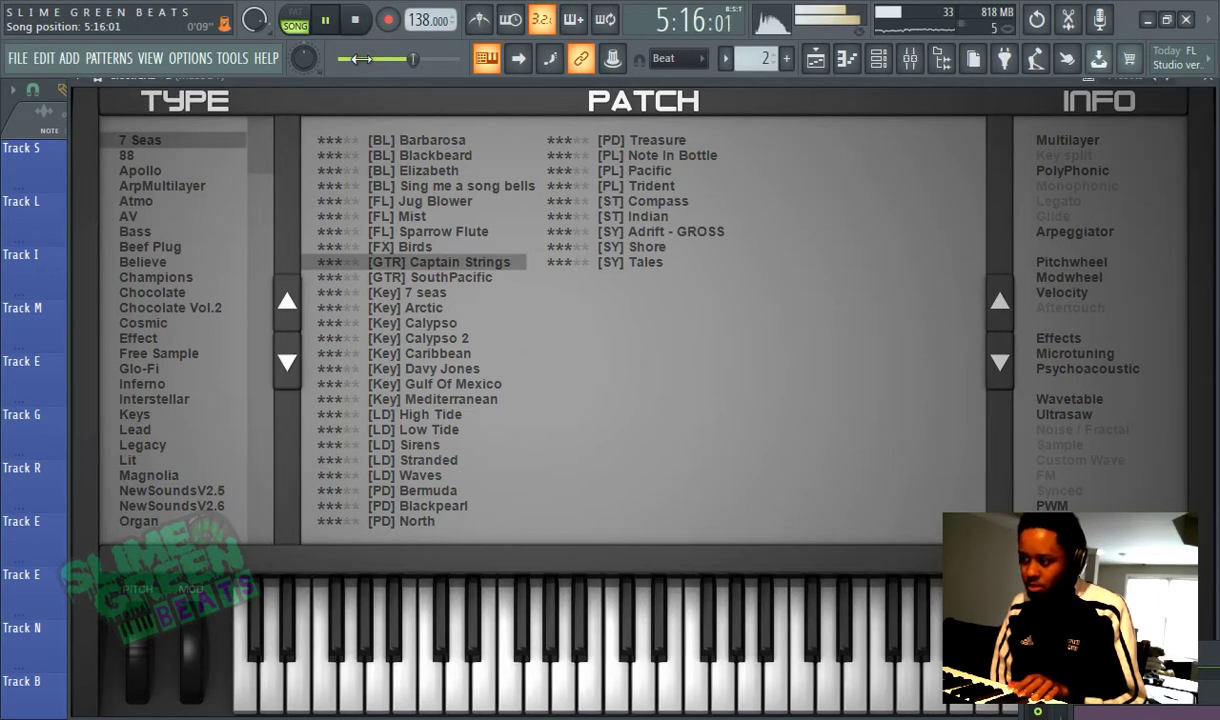
left_click(418, 202)
left_click(415, 214)
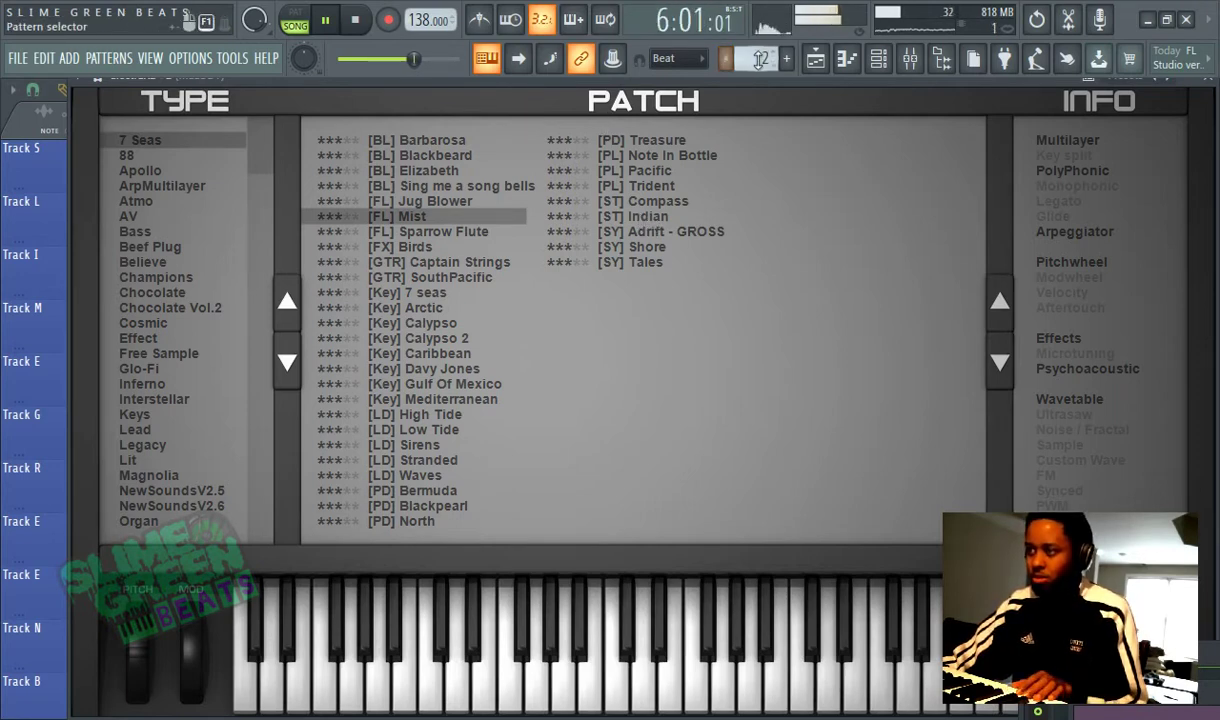
Record a melody of G5, C5, E5 and D5 notes into Pattern 2 and open it in the piano roll from bar 1.
left_click(815, 62)
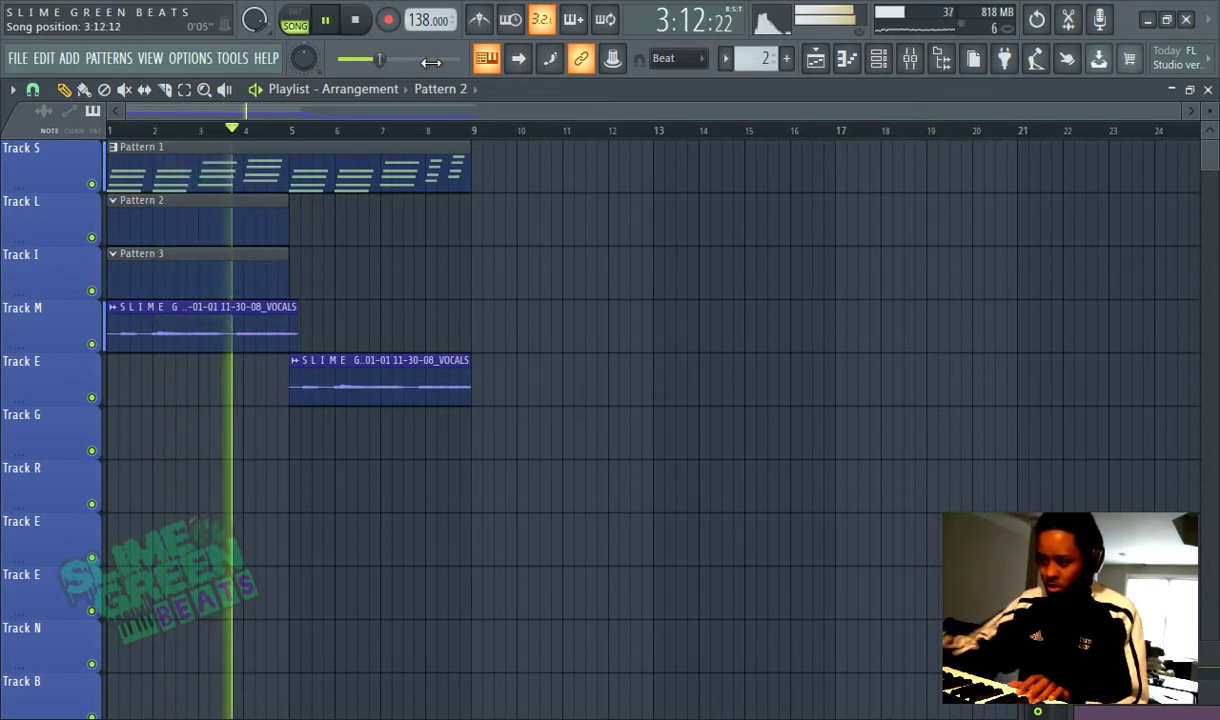
left_click(327, 21)
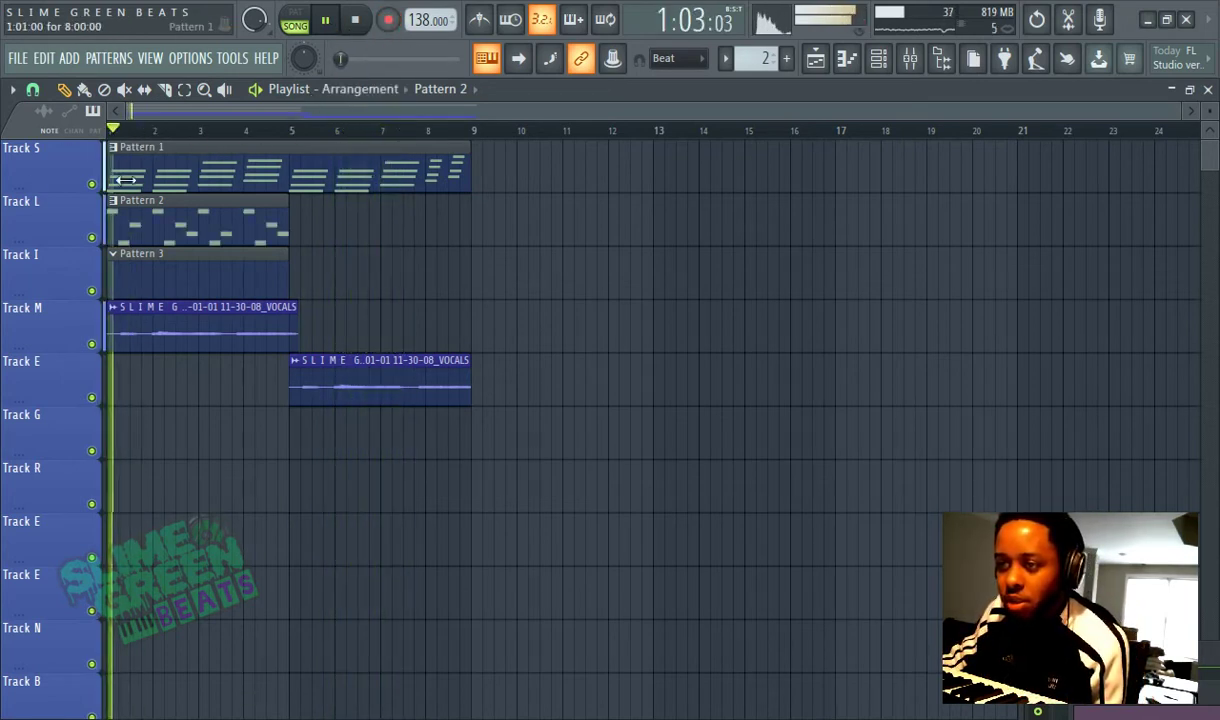
double_click(245, 222)
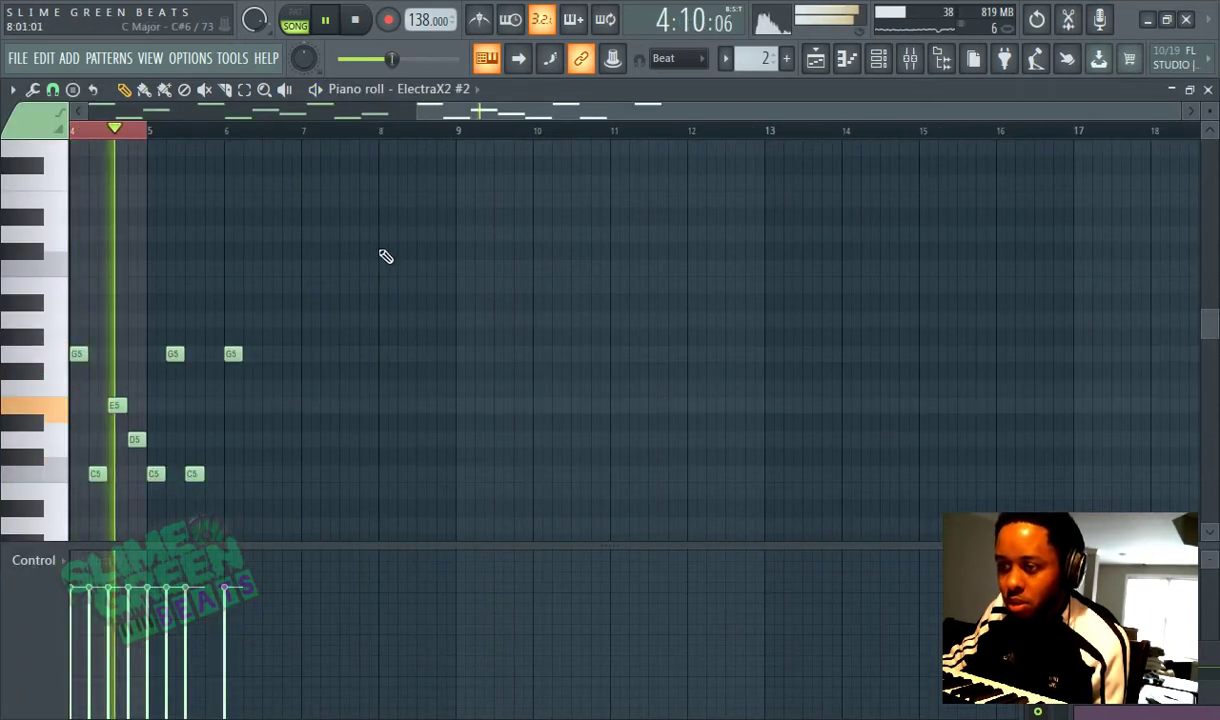
left_click_drag(476, 113, 165, 118)
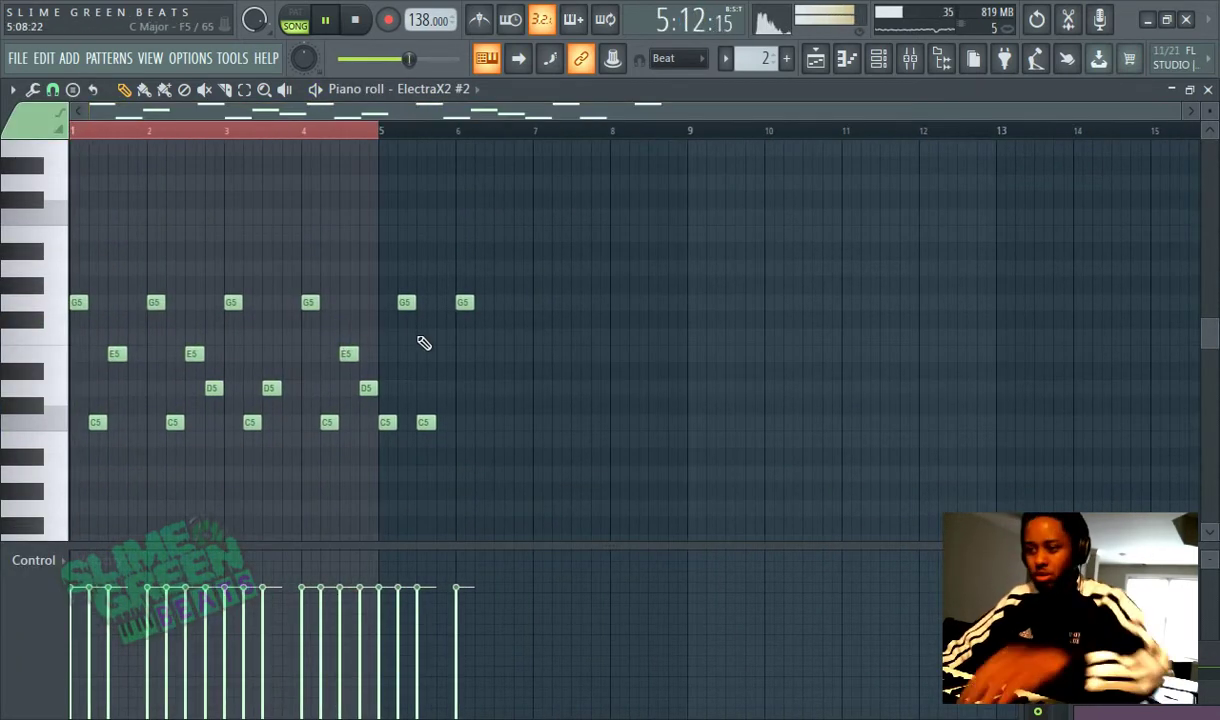
Delete the ElectraX2 #2 notes from bar 5 onward and duplicate the remaining four bars into bars 5 to 9.
left_click_drag(396, 279, 525, 482)
key("Delete")
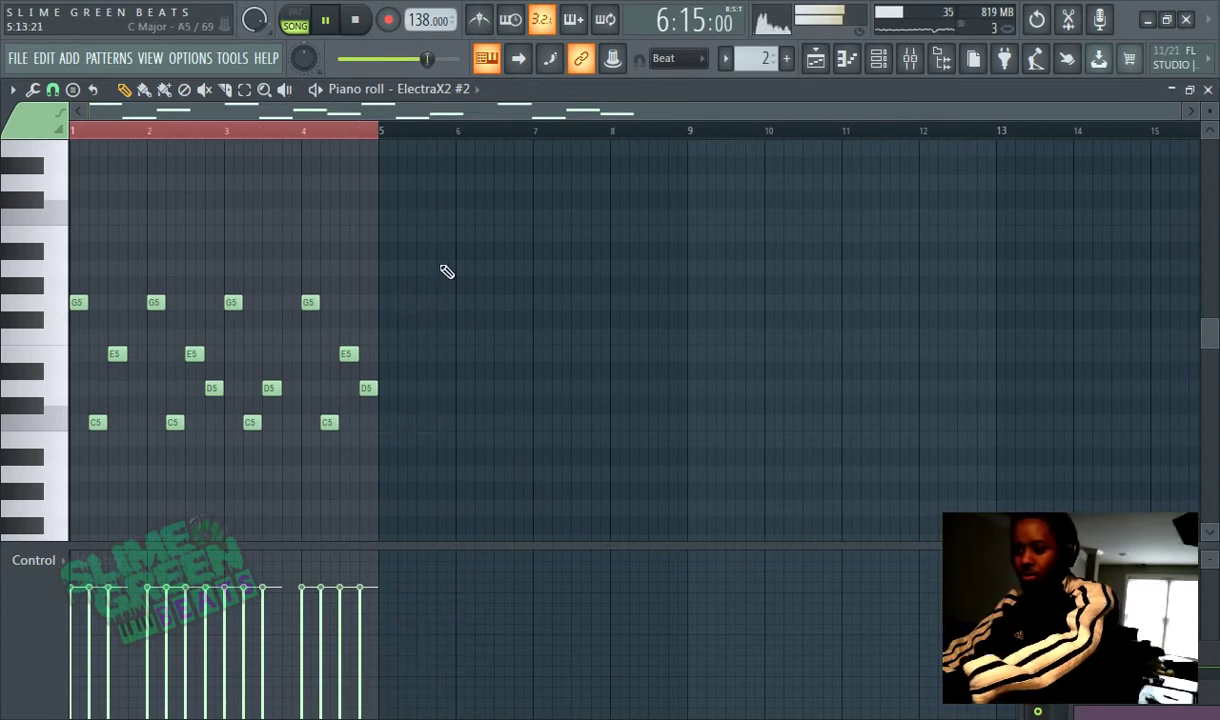
key("ctrl+a")
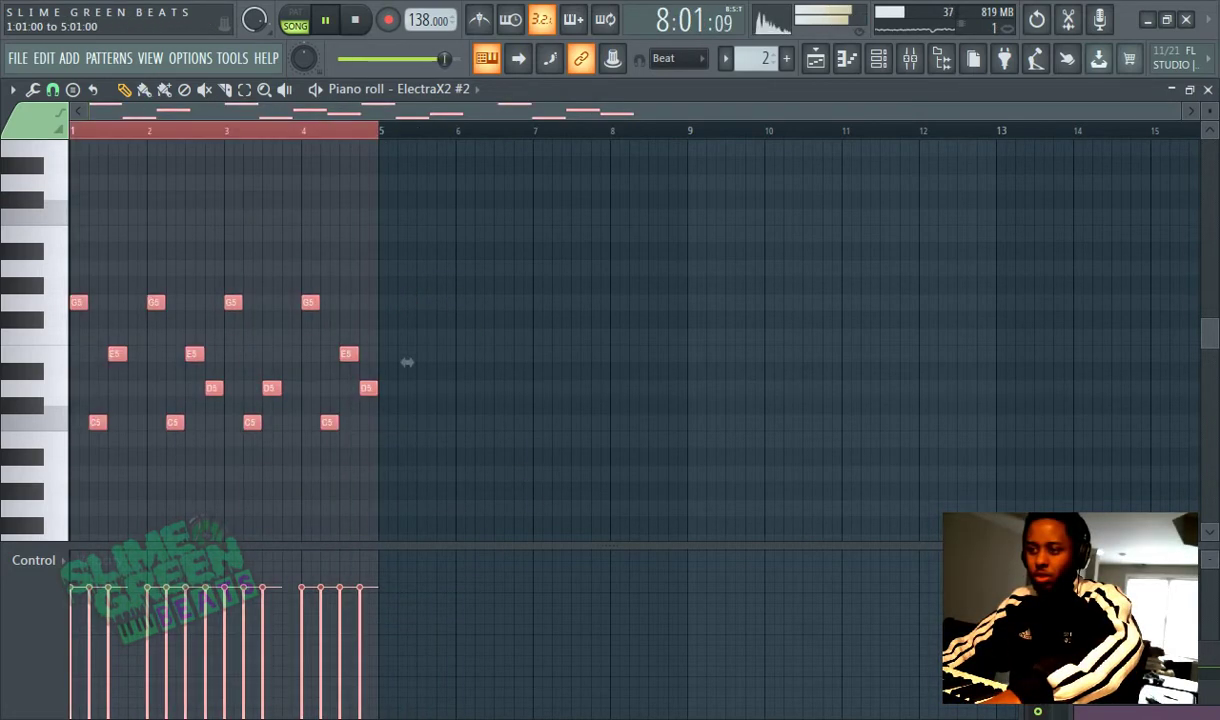
key("ctrl+b")
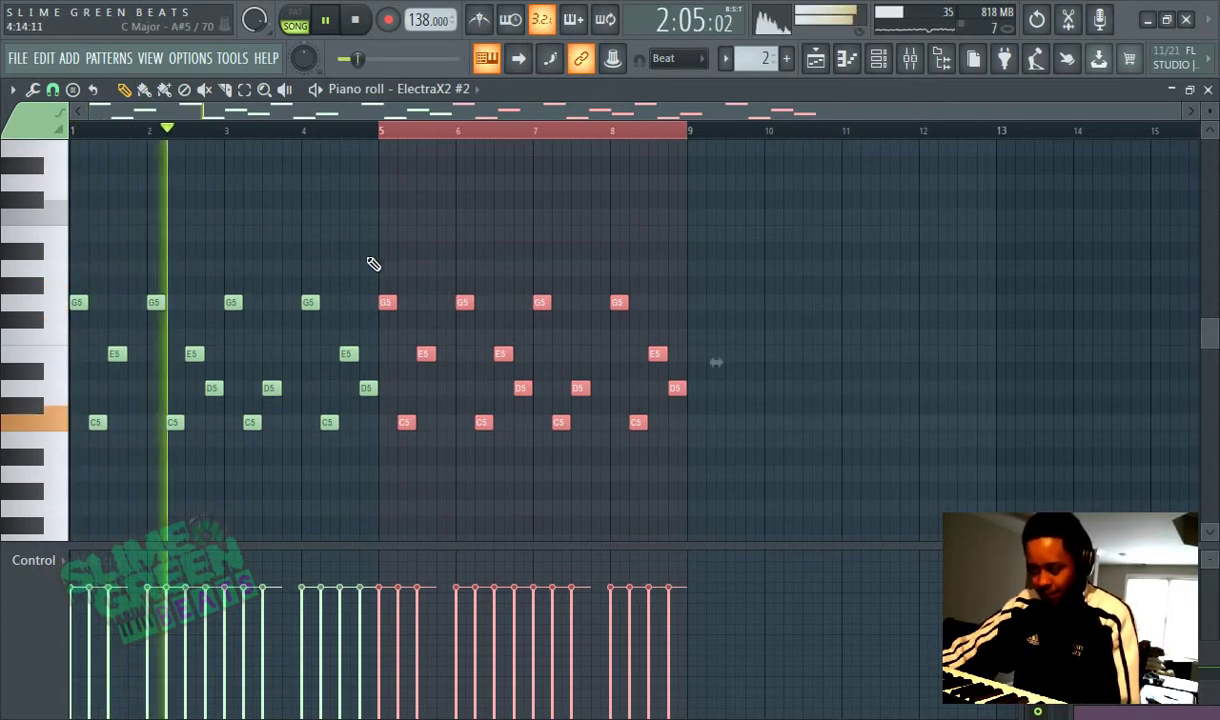
scroll(378, 262, "down", 1)
scroll(440, 250, "up", 1)
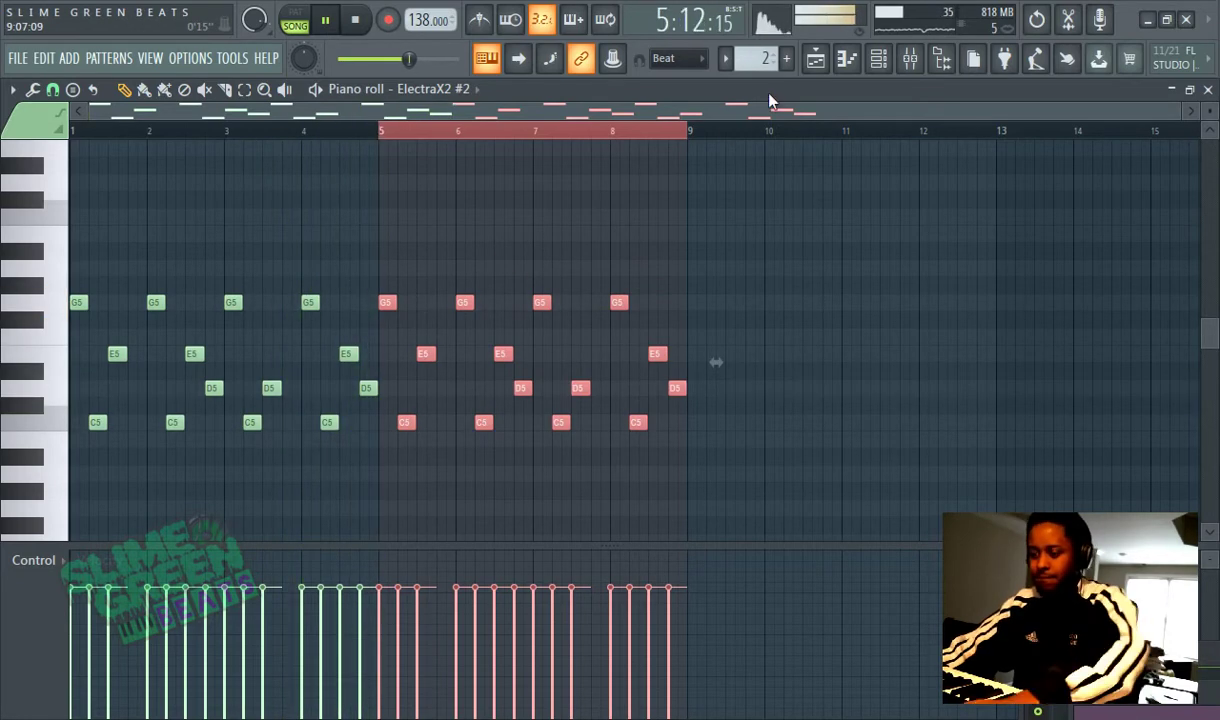
Extend the Pattern 2 clip on Track L to bar 9 and reopen its notes in the piano roll.
left_click(816, 58)
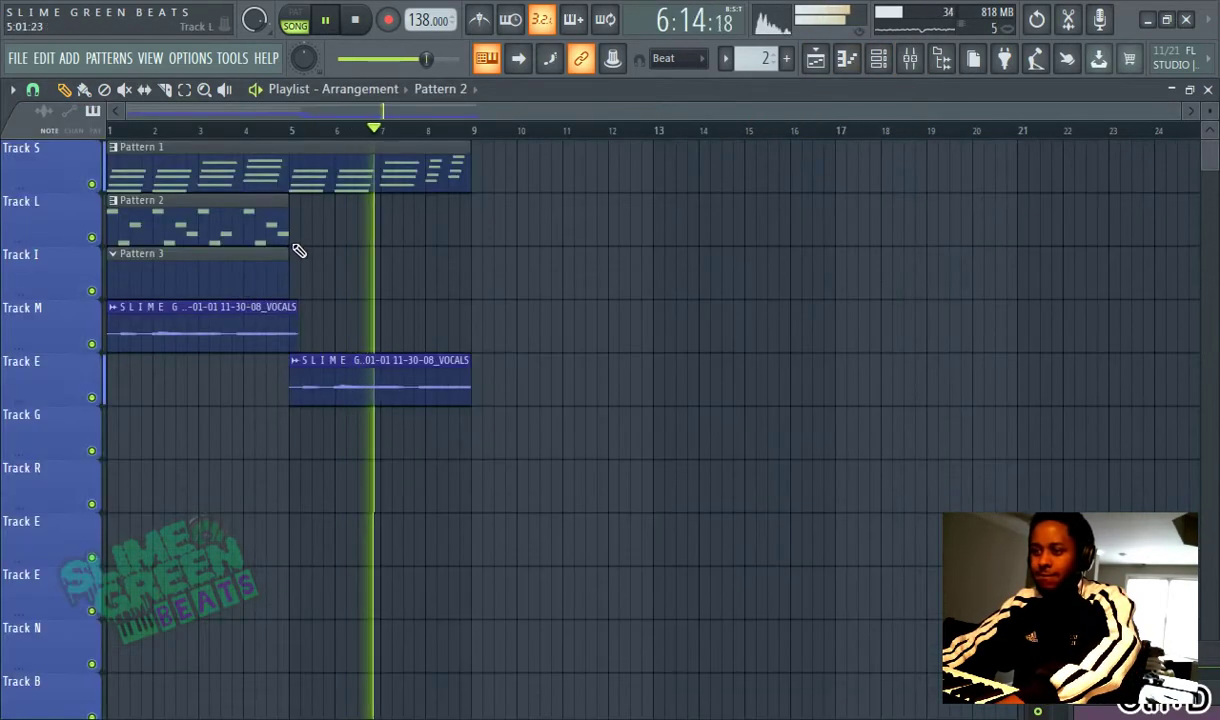
left_click_drag(298, 234, 471, 236)
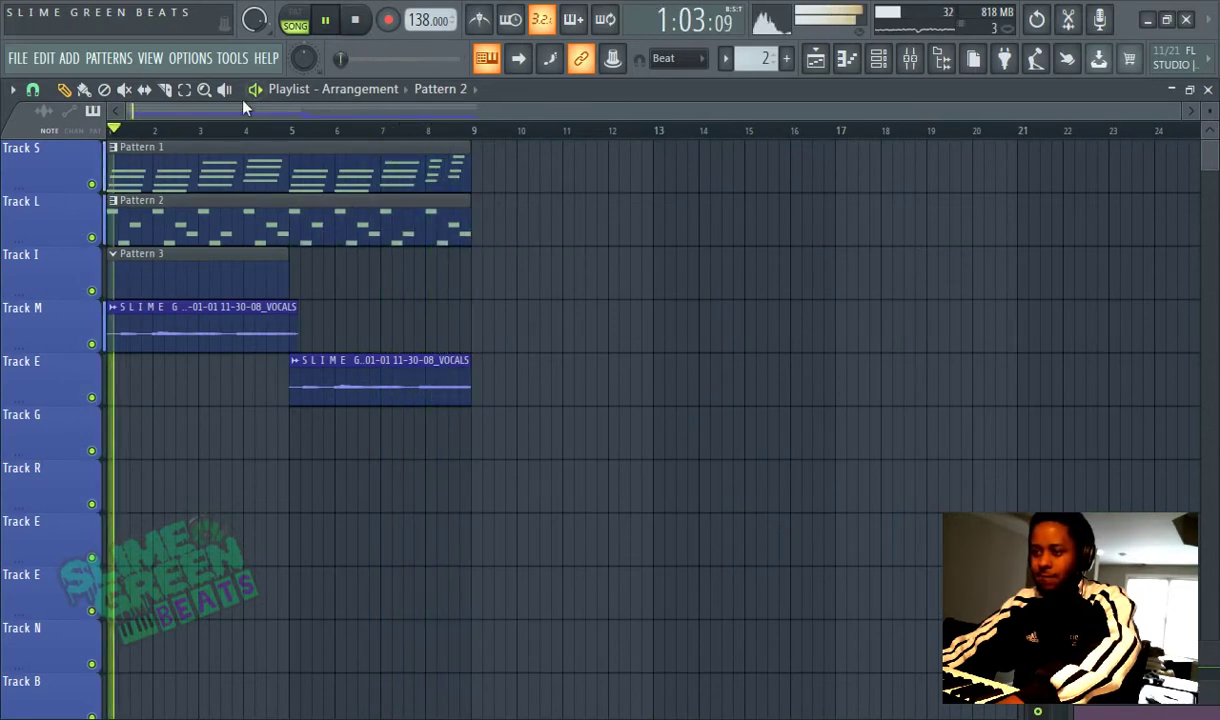
double_click(387, 229)
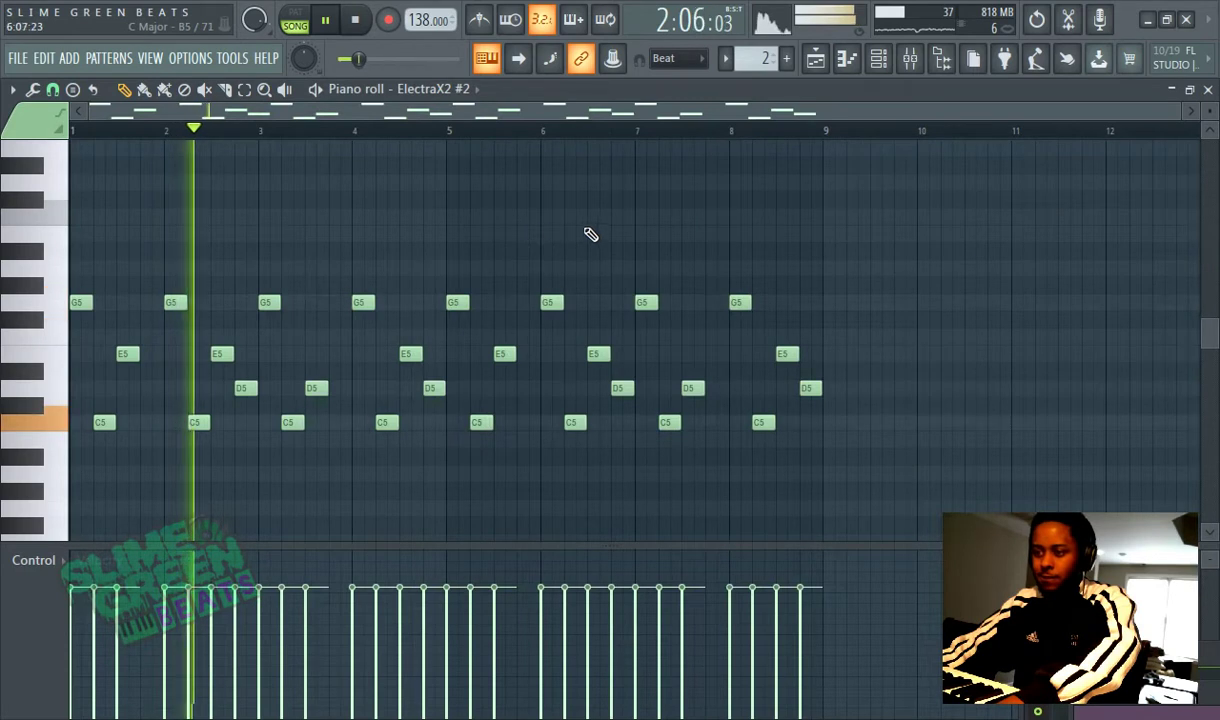
scroll(603, 232, "down", 2)
scroll(642, 230, "up", 1)
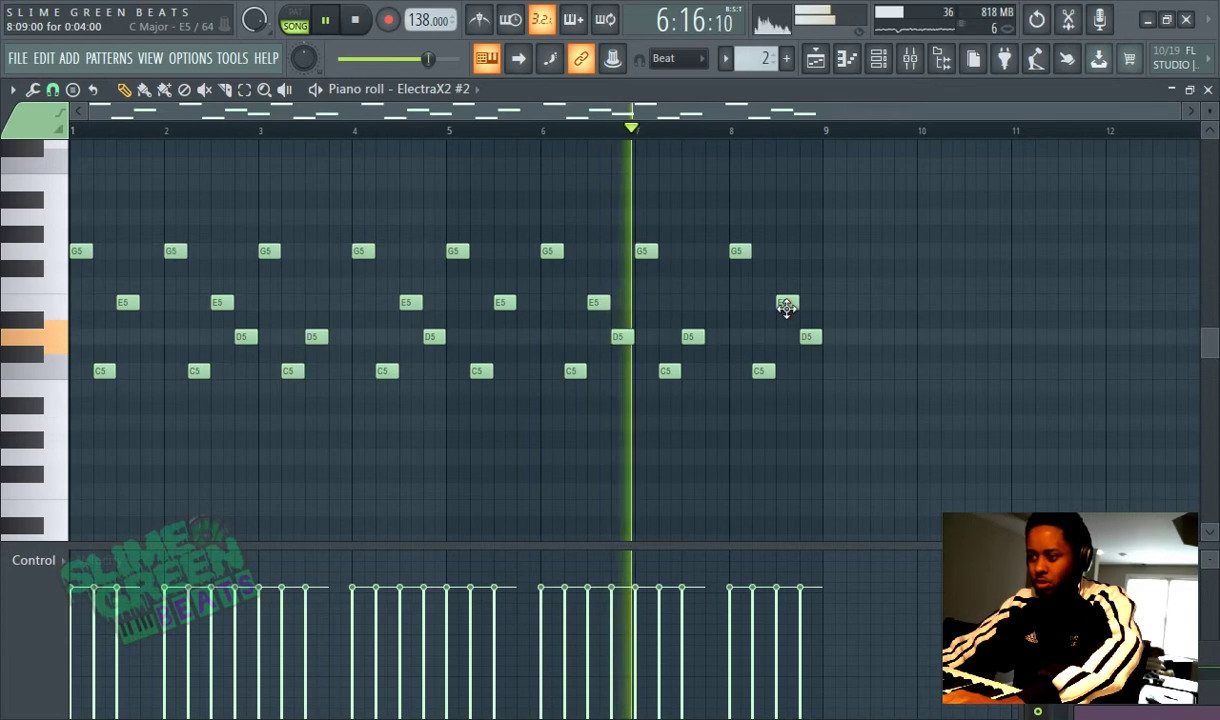
Lower the E5 note in bar 8 to D5 and nudge all the ElectraX2 #2 notes slightly later.
left_click_drag(787, 304, 806, 284)
left_click_drag(804, 330, 804, 336)
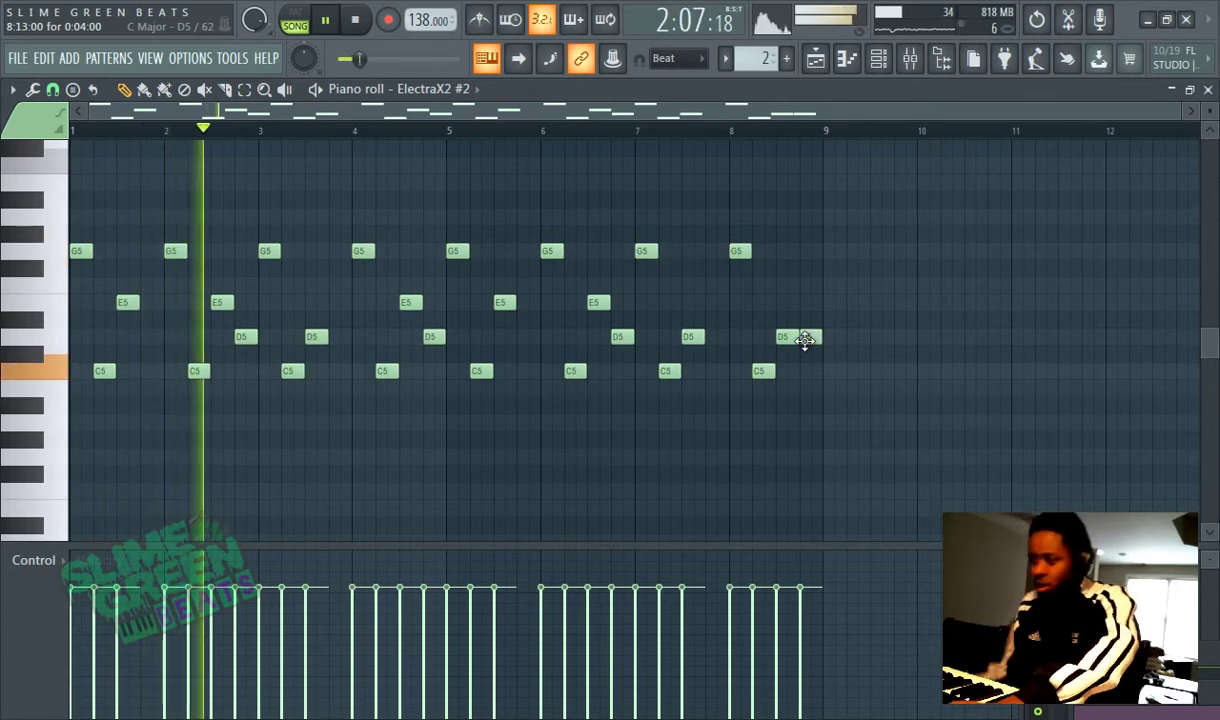
key("ctrl+a")
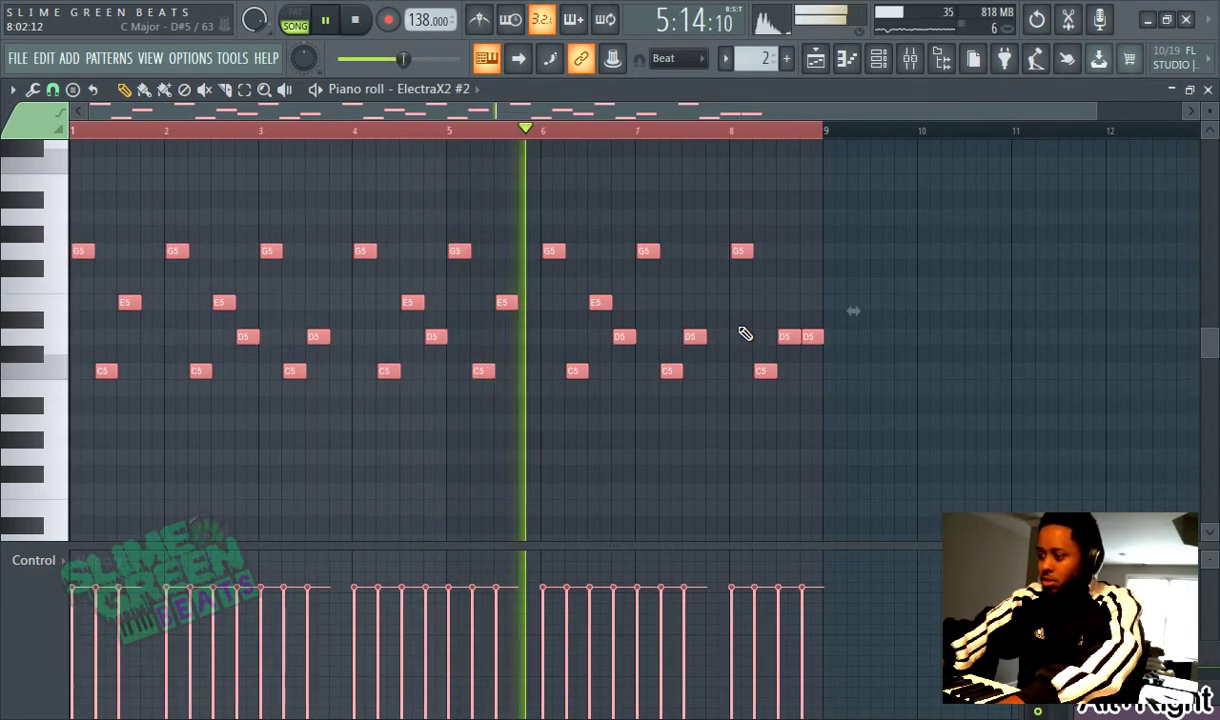
key("alt+Right")
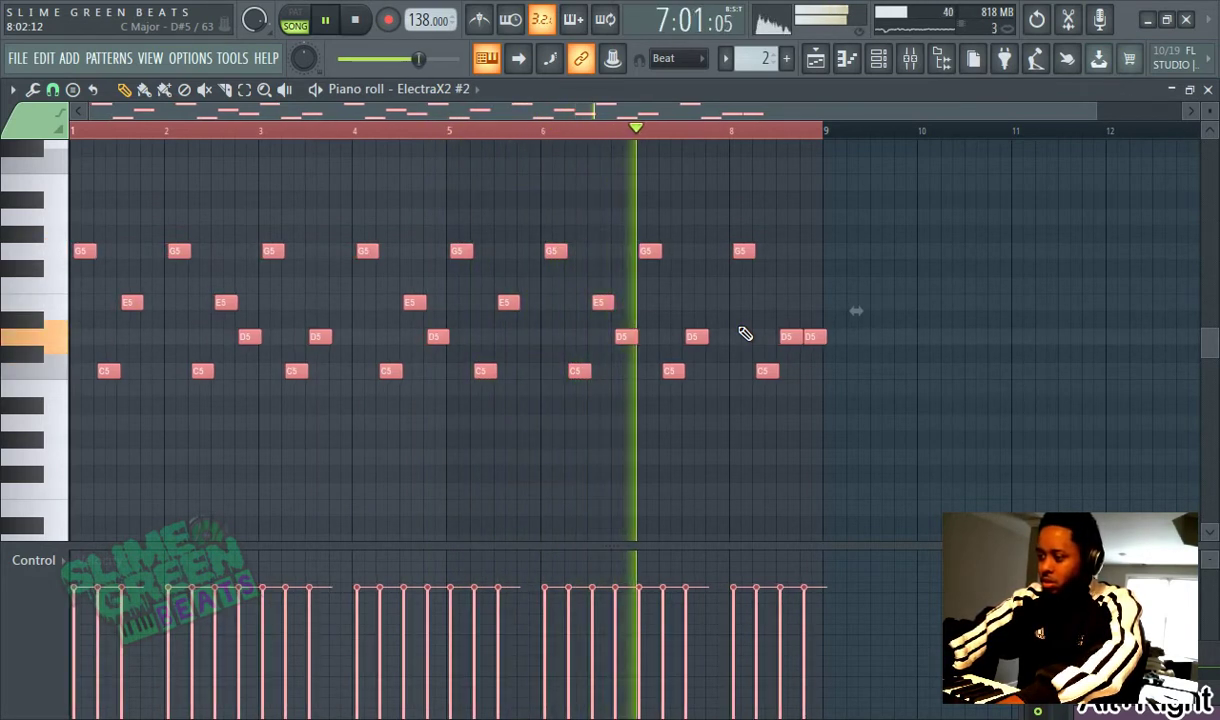
key("alt+Left")
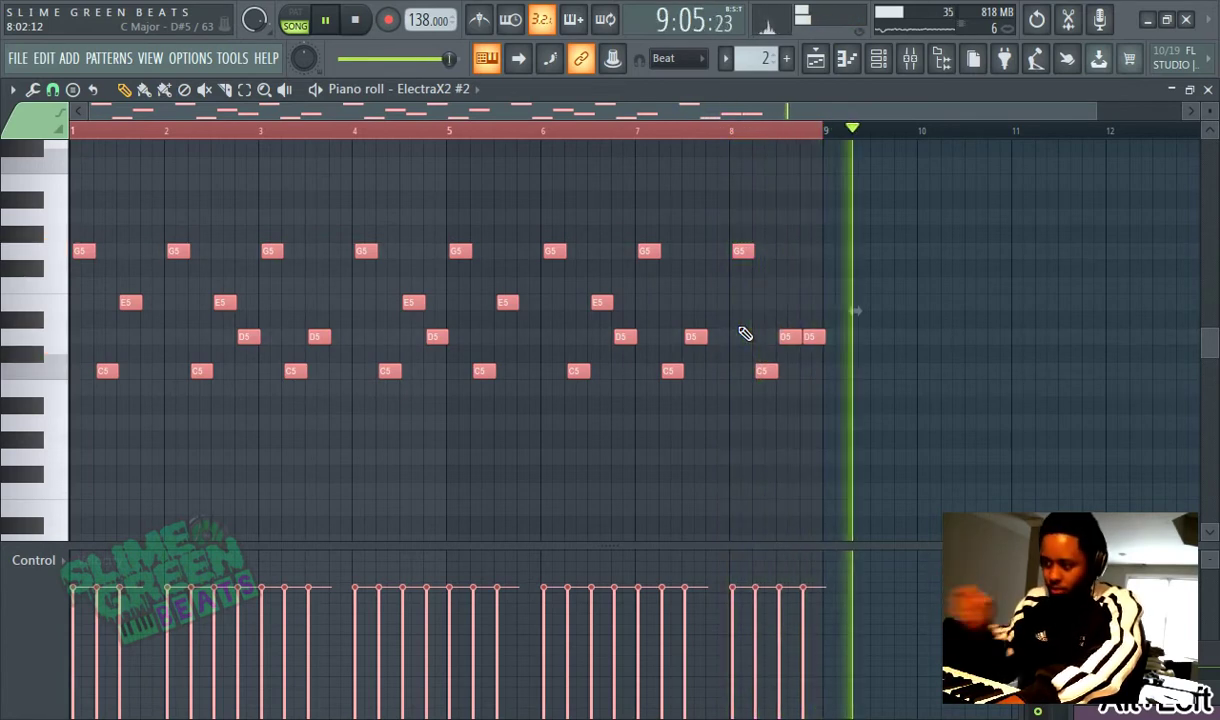
Trim the Pattern 2 clip on Track L in the playlist so it ends at bar 9.
left_click(816, 58)
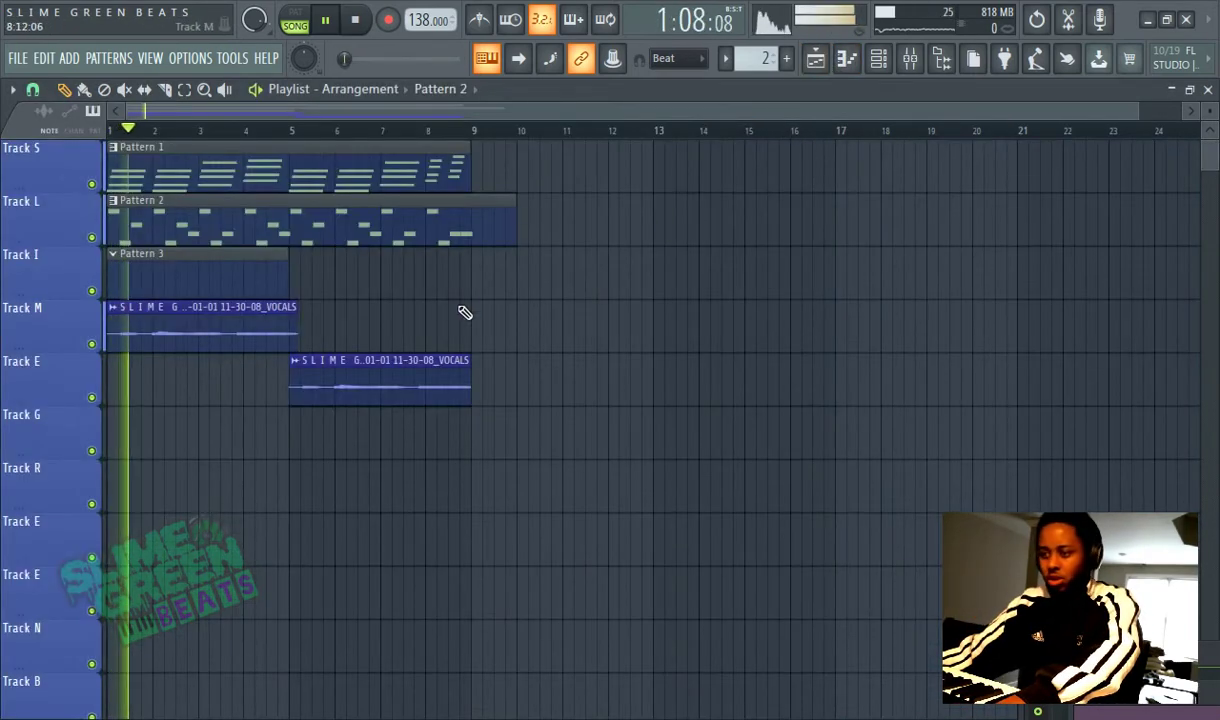
left_click(525, 234)
right_click(537, 238)
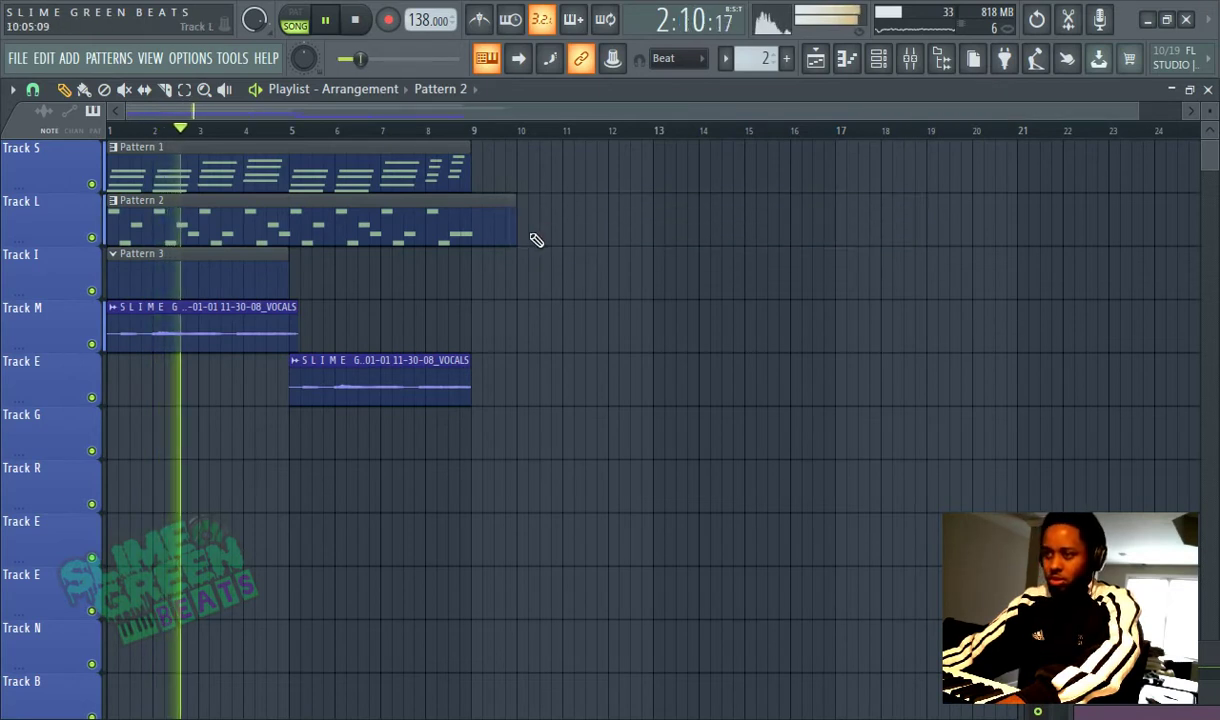
left_click_drag(515, 232, 465, 232)
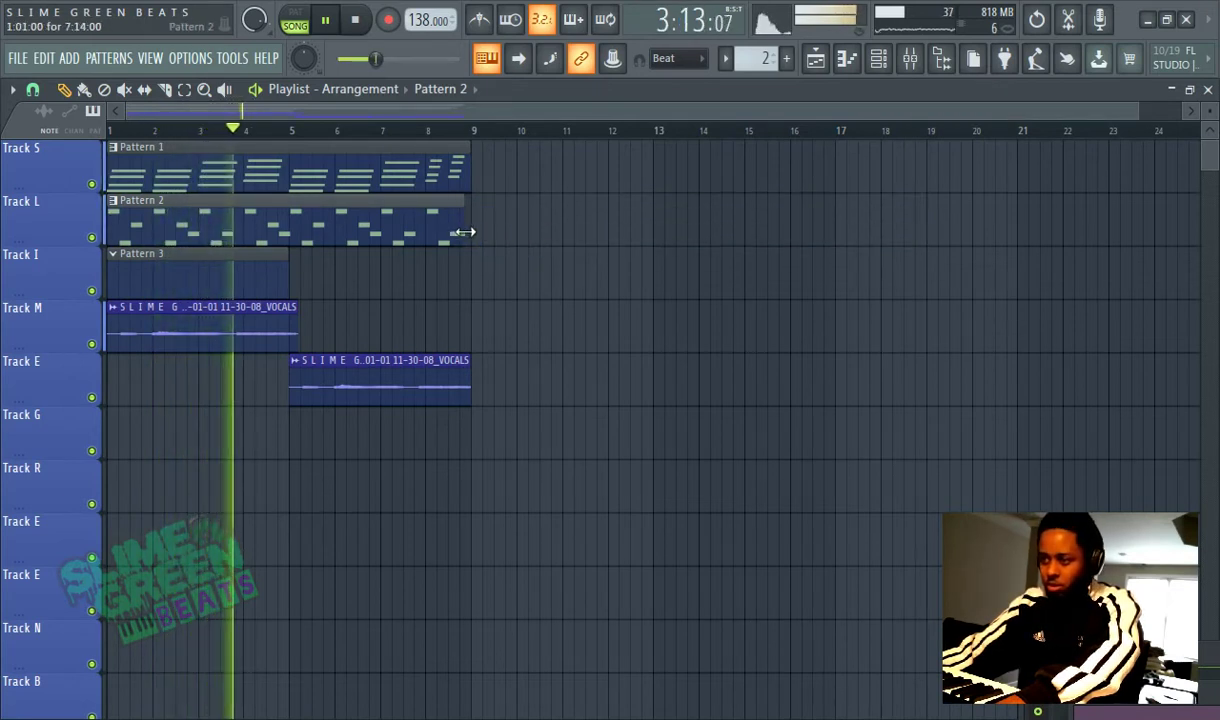
Switch to Pattern 3 and clone the ElectraX2 #2 channel.
left_click(237, 275)
left_click(878, 58)
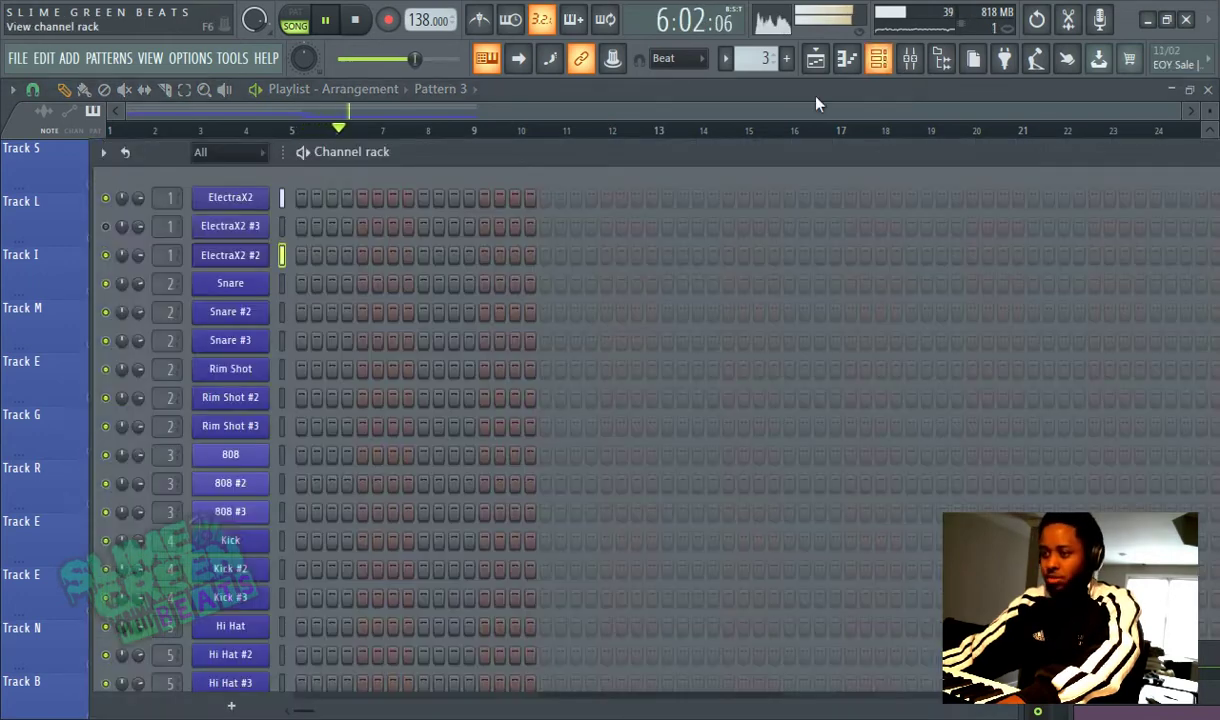
right_click(244, 258)
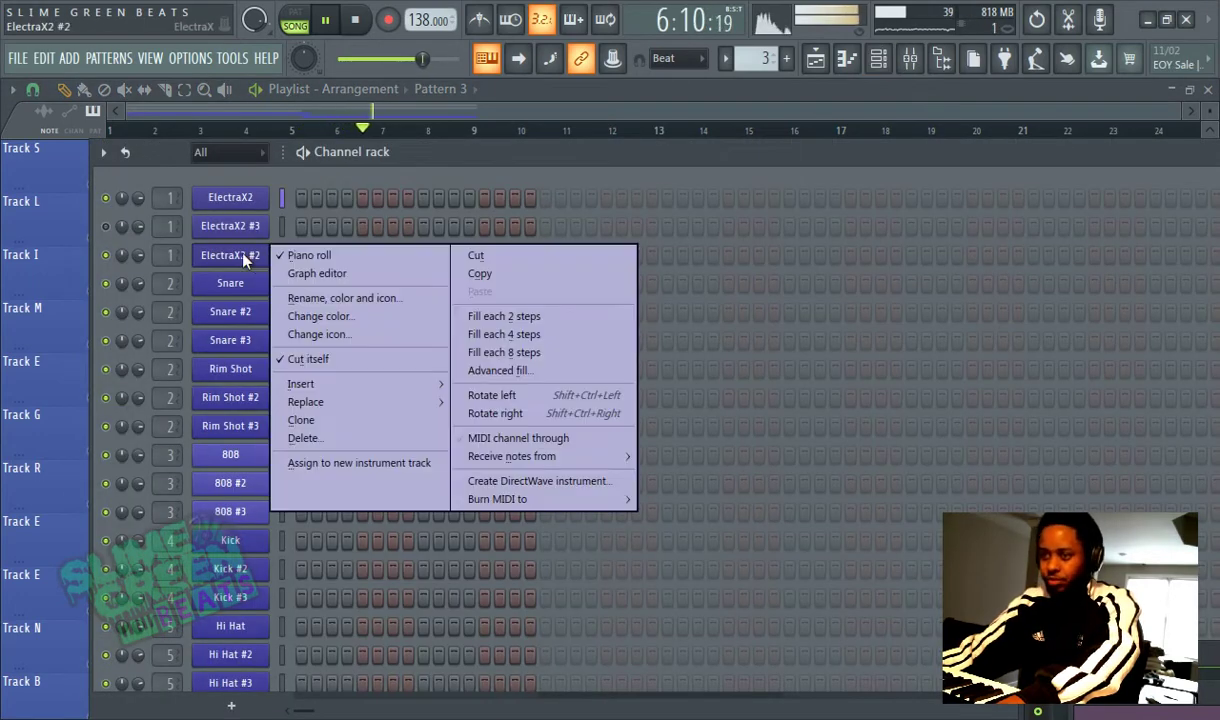
left_click(328, 423)
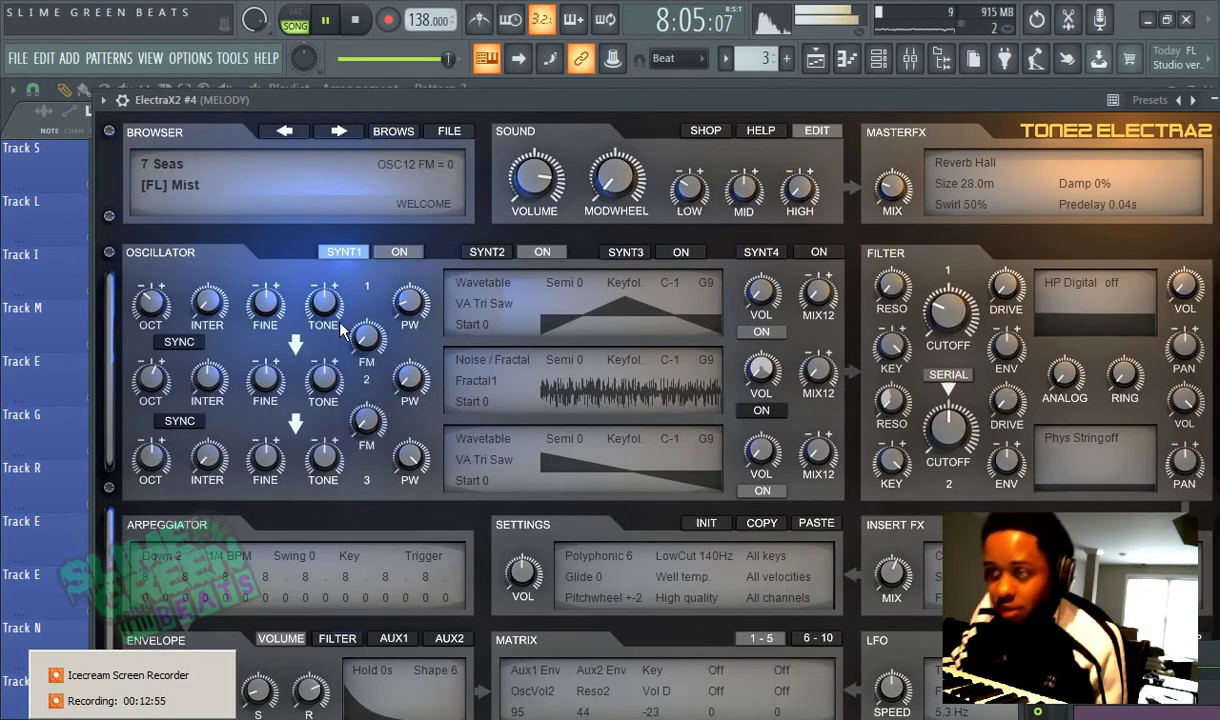
Audition 7 Seas patches including Bermuda, Shore, Treasure, Indian and Mist in ElectraX2 #4, and settle on Sparrow Flute.
left_click(364, 163)
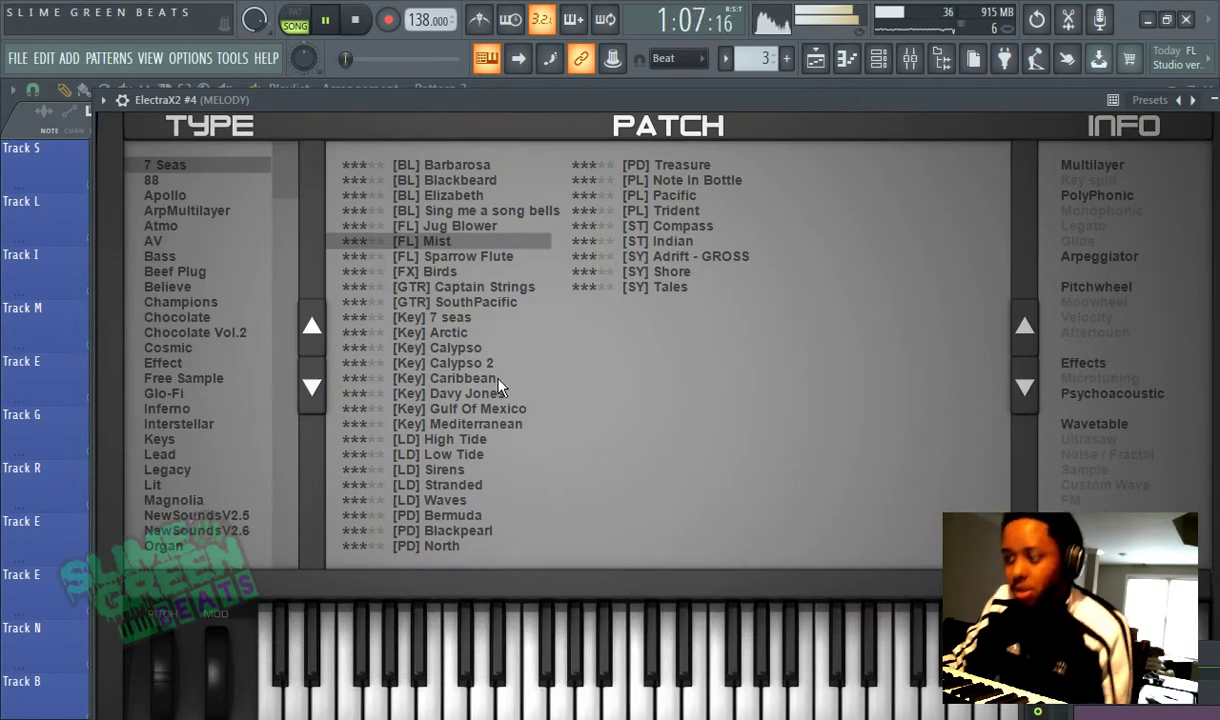
left_click(466, 514)
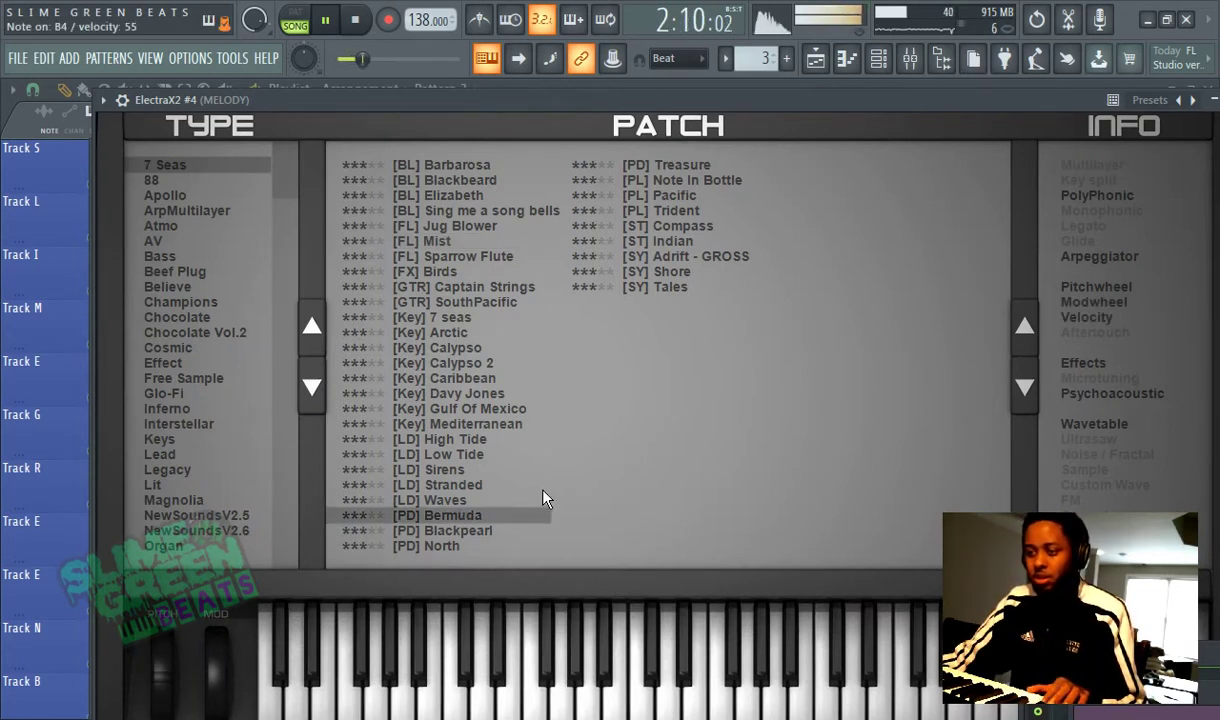
left_click(488, 514)
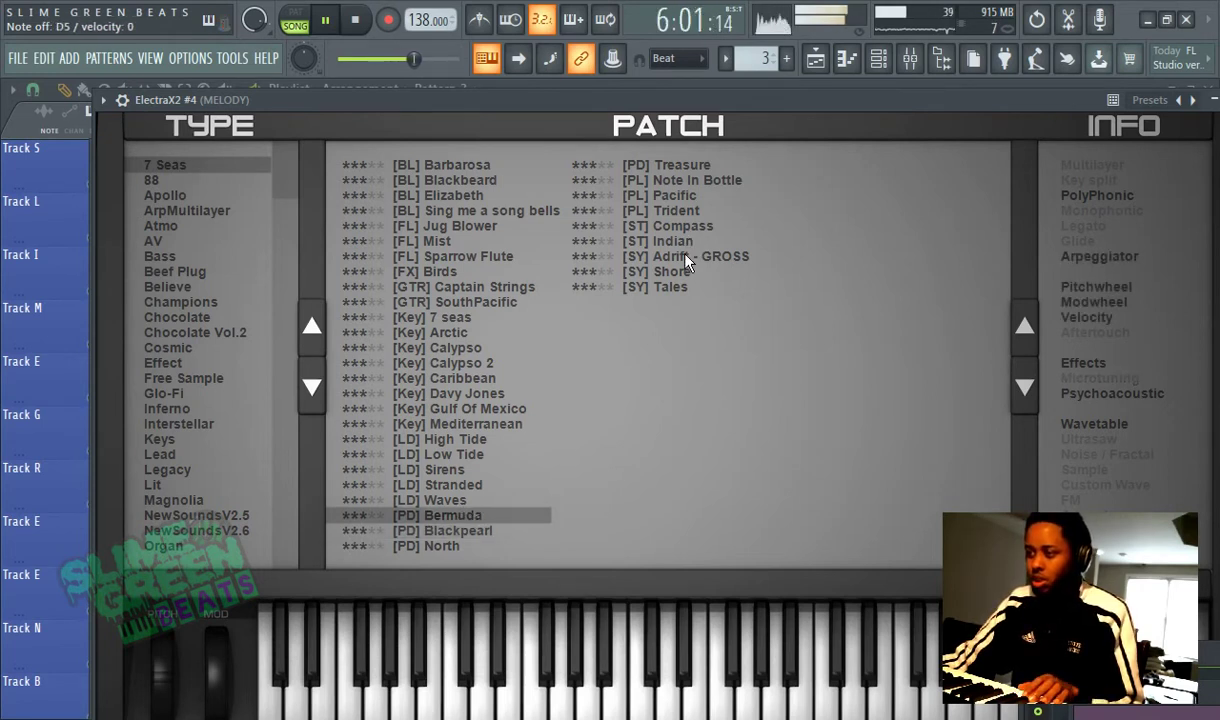
left_click(688, 281)
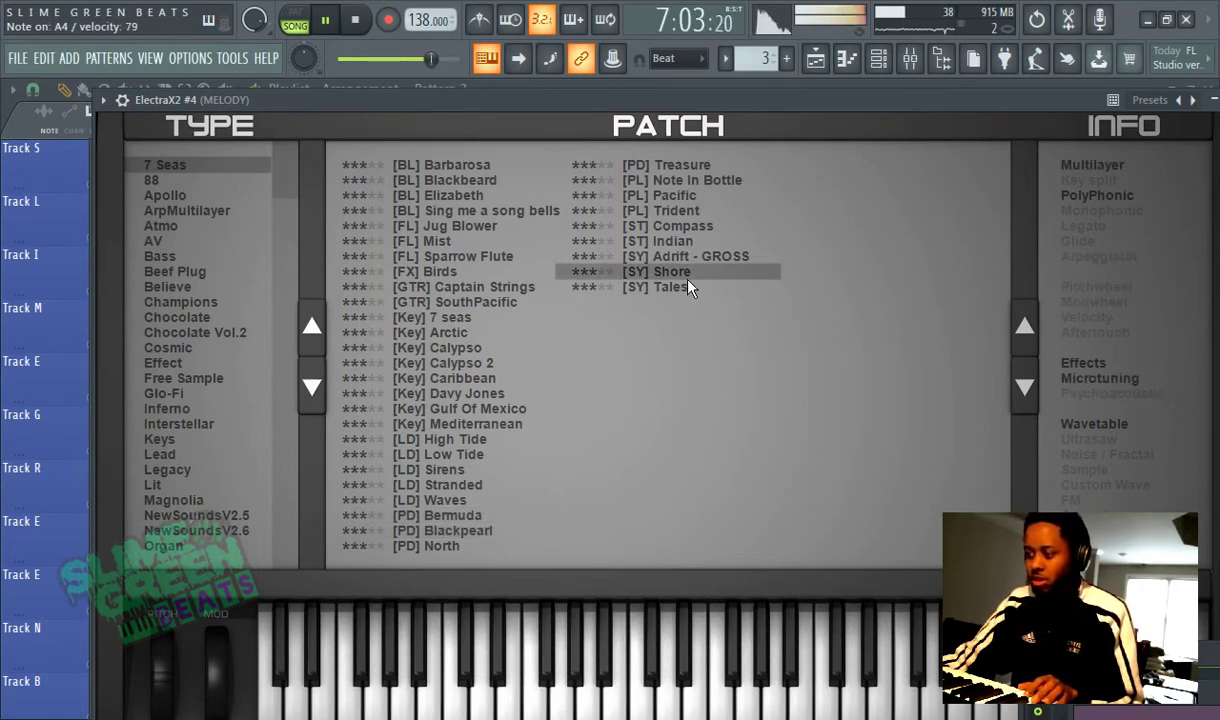
left_click(690, 197)
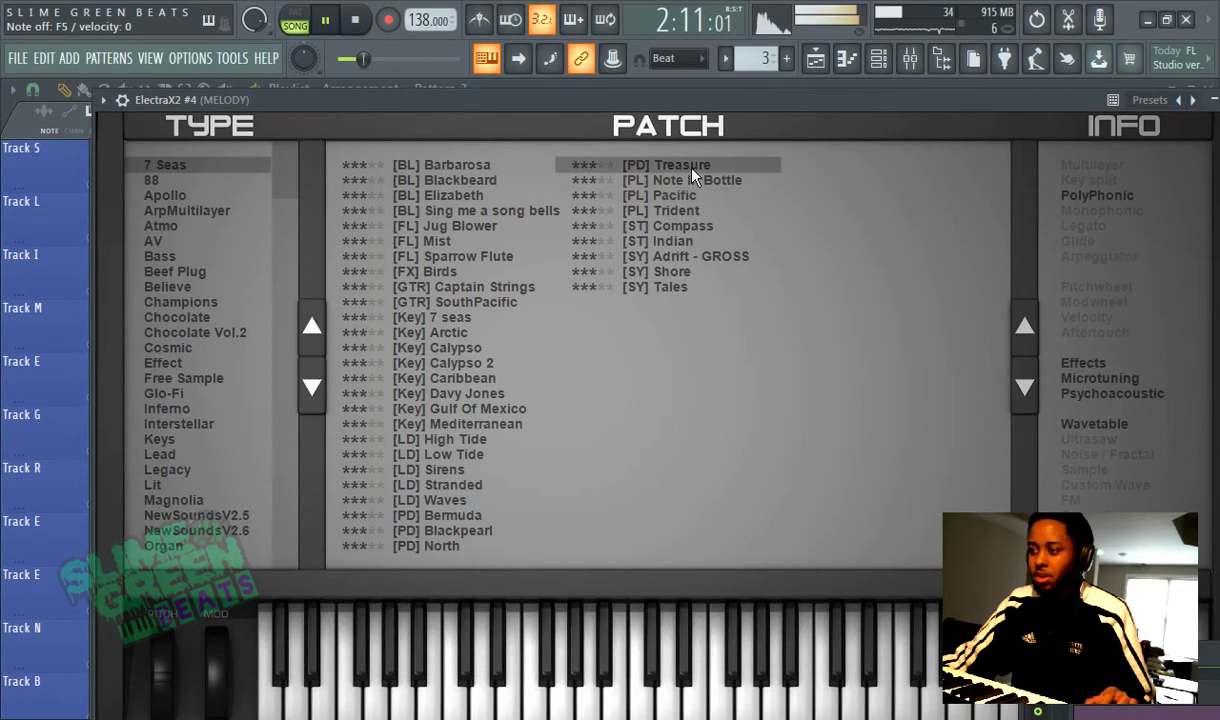
left_click(435, 195)
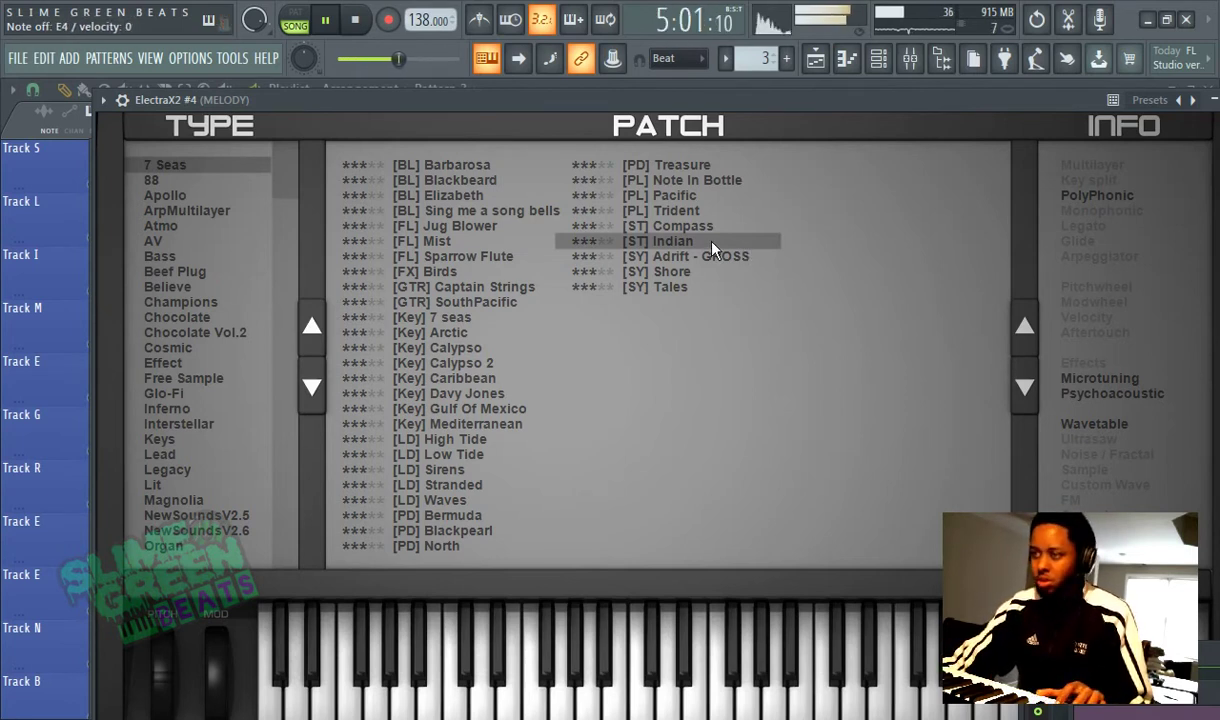
left_click(447, 243)
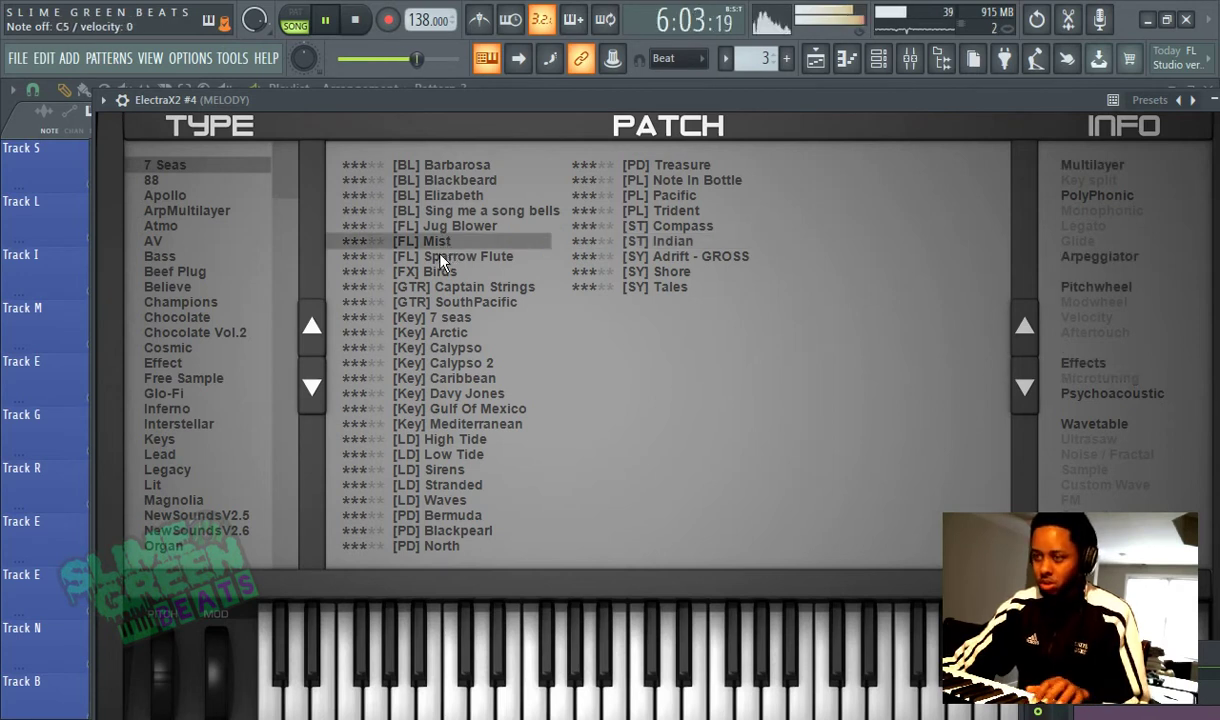
left_click(443, 256)
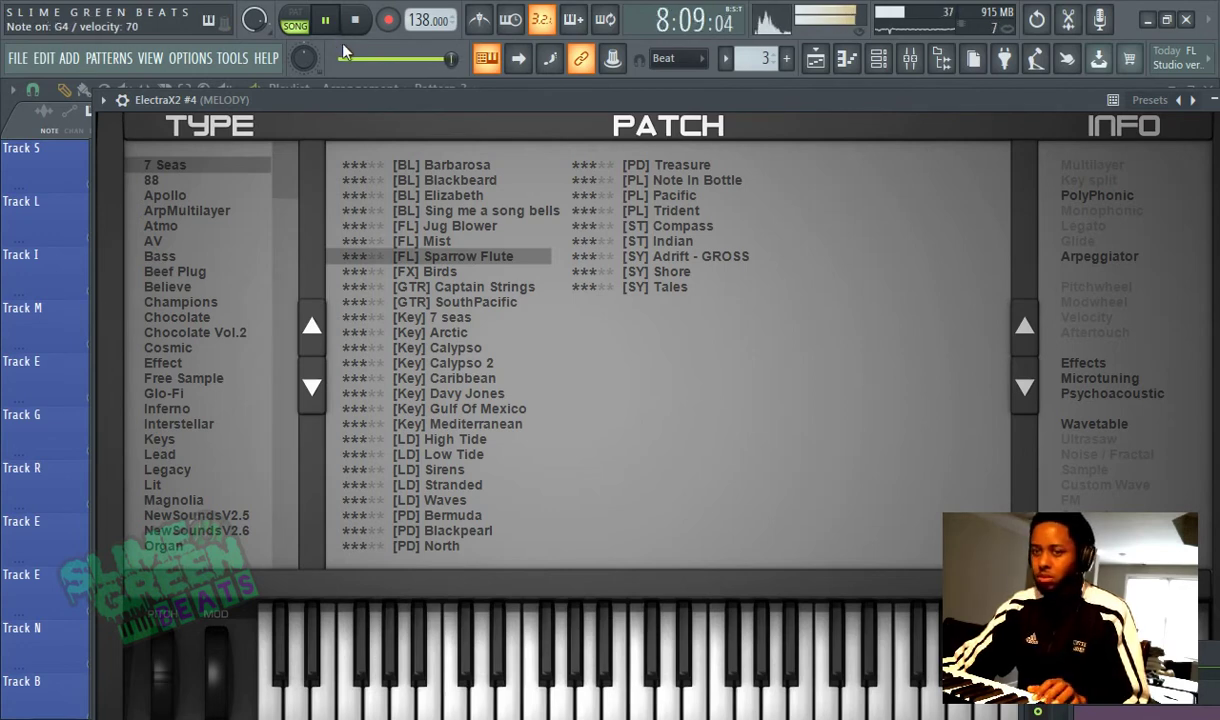
Record a Sparrow Flute melody into Pattern 3 and extend its Track I clip to bar 9.
left_click(816, 60)
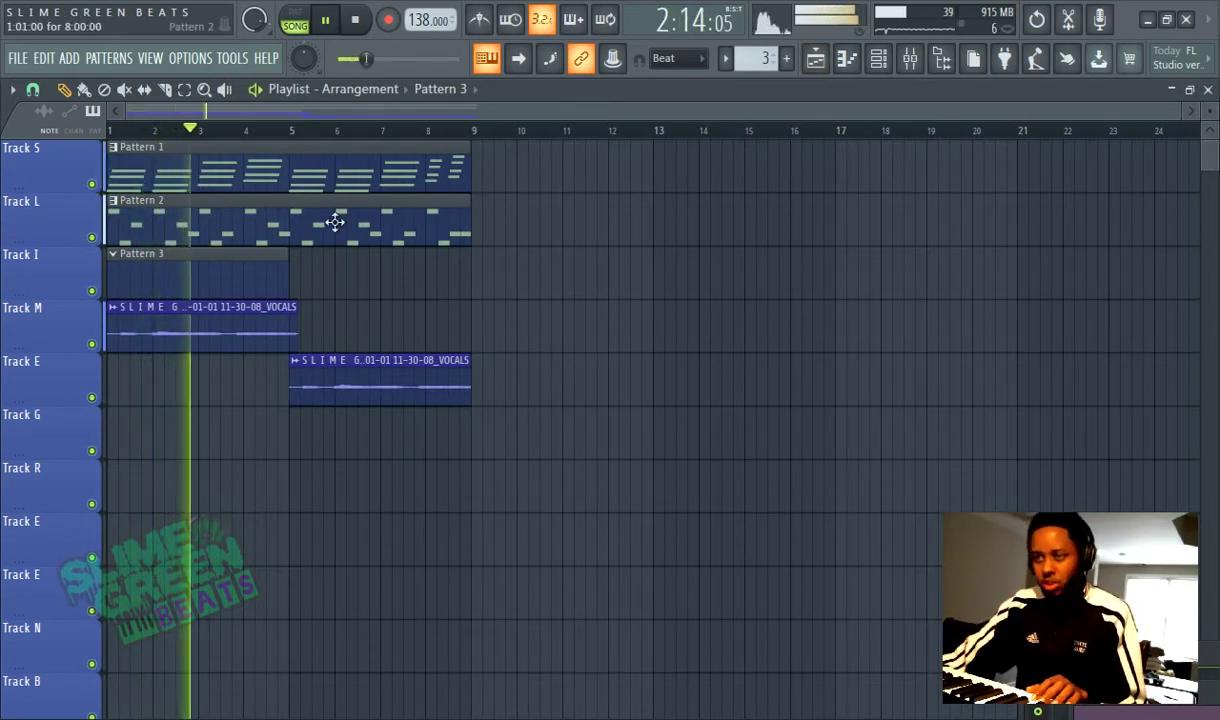
left_click(328, 21)
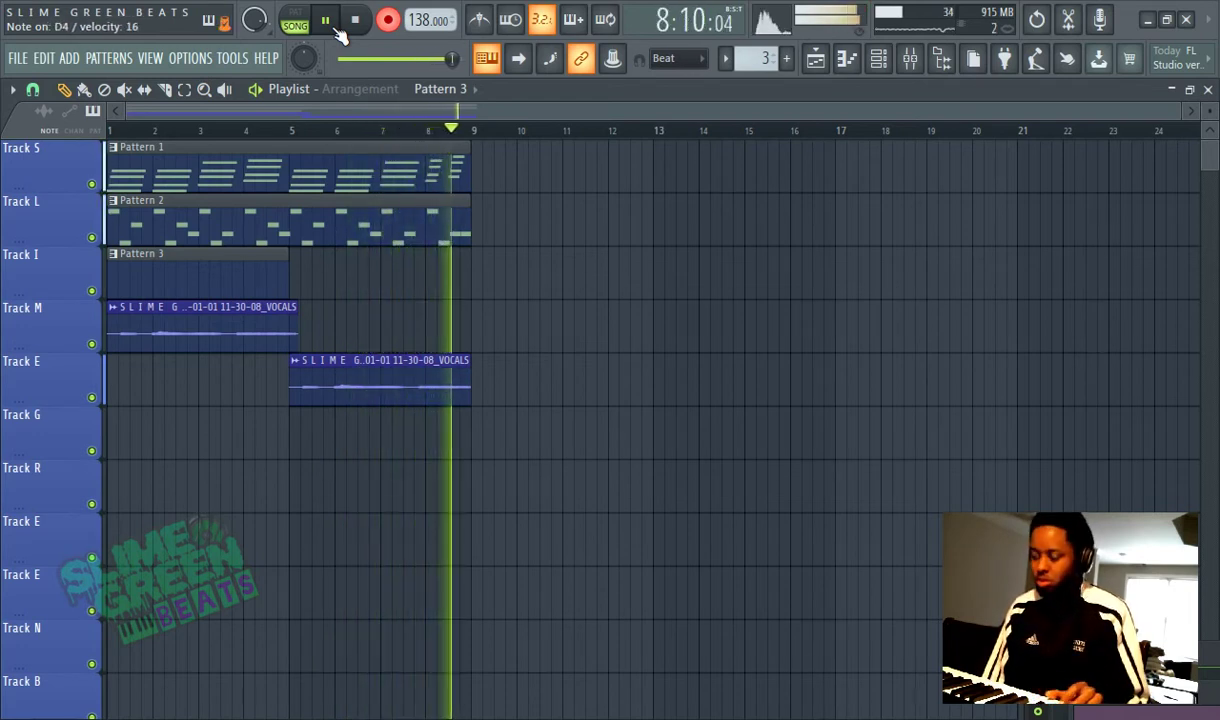
left_click(389, 20)
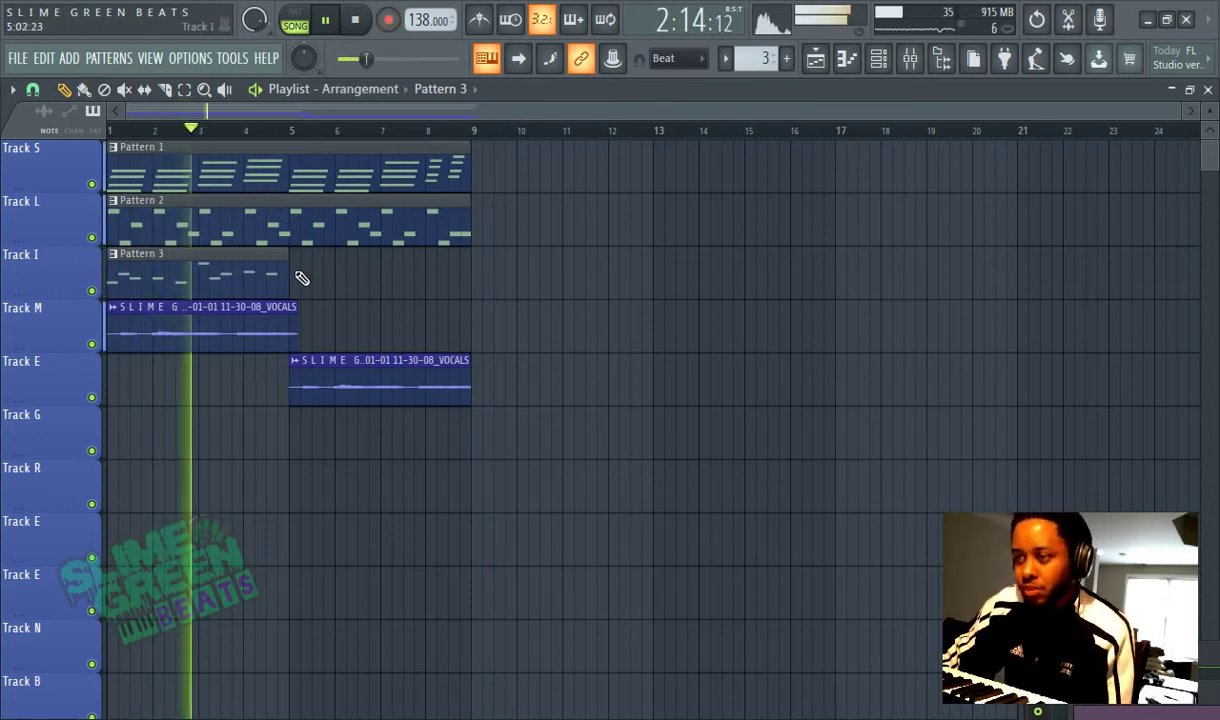
left_click_drag(291, 268, 479, 263)
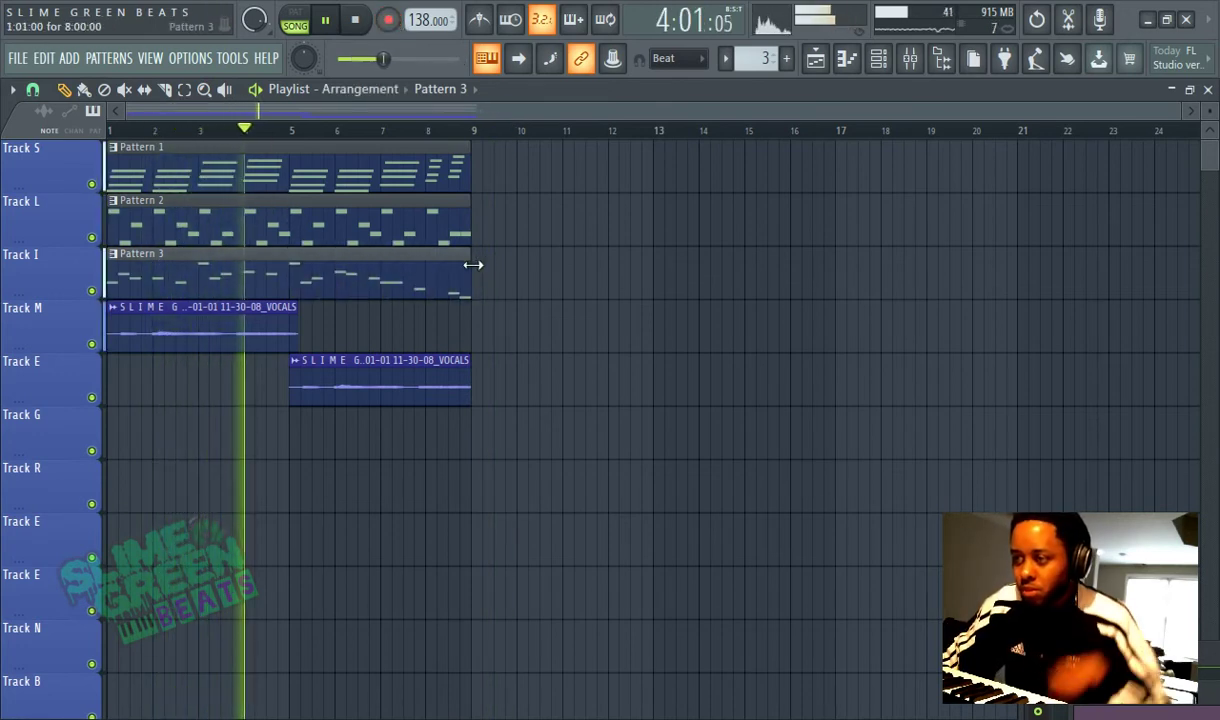
Duplicate the Pattern 1, 2 and 3 clips into bars 9 to 17 and remove the Pattern 3 clip at bar 1.
left_click(422, 275, "ctrl")
key("ctrl+b")
left_click_drag(428, 234, 315, 201)
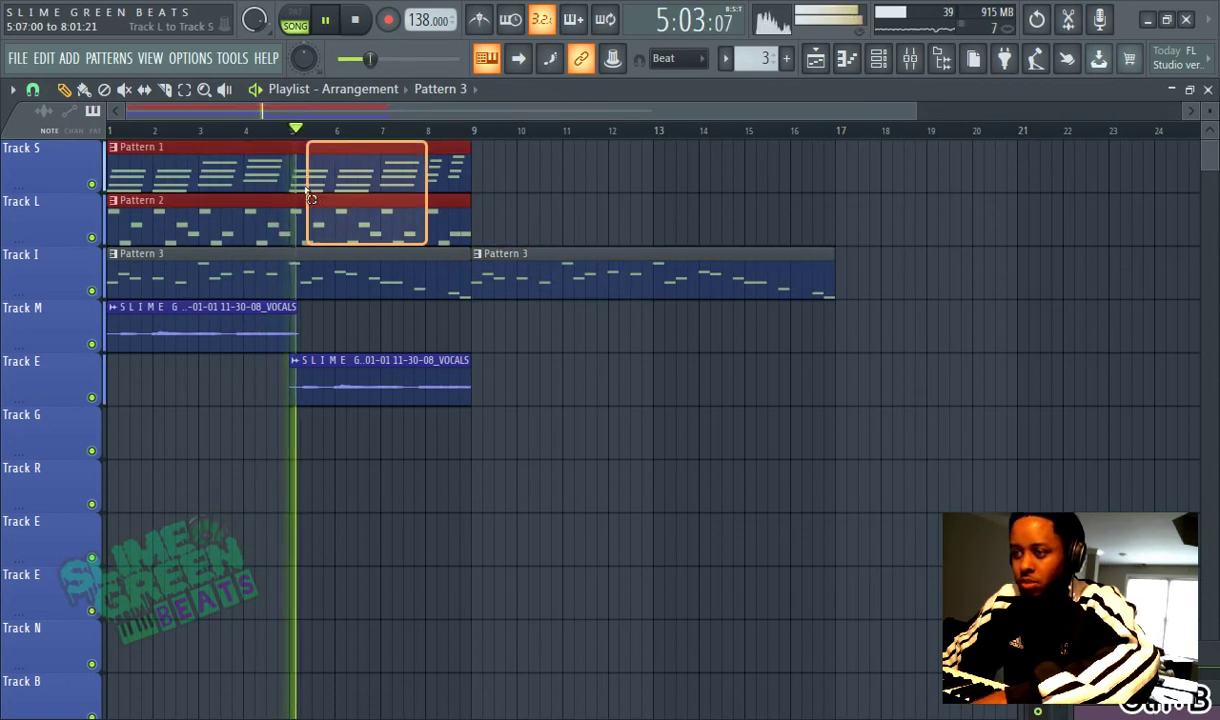
key("ctrl+b")
right_click(389, 270)
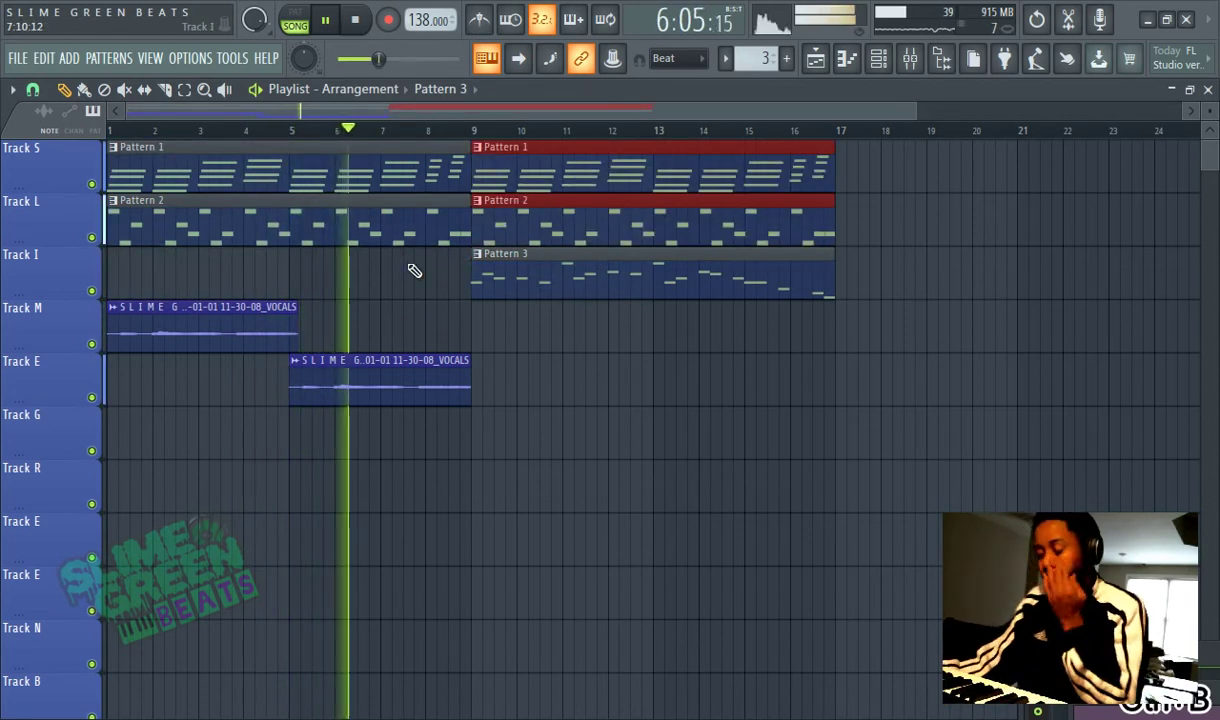
In Pattern 3, raise the first note to E5, swap the B4 and A4 notes in bar 1, and select all notes.
left_click(507, 274)
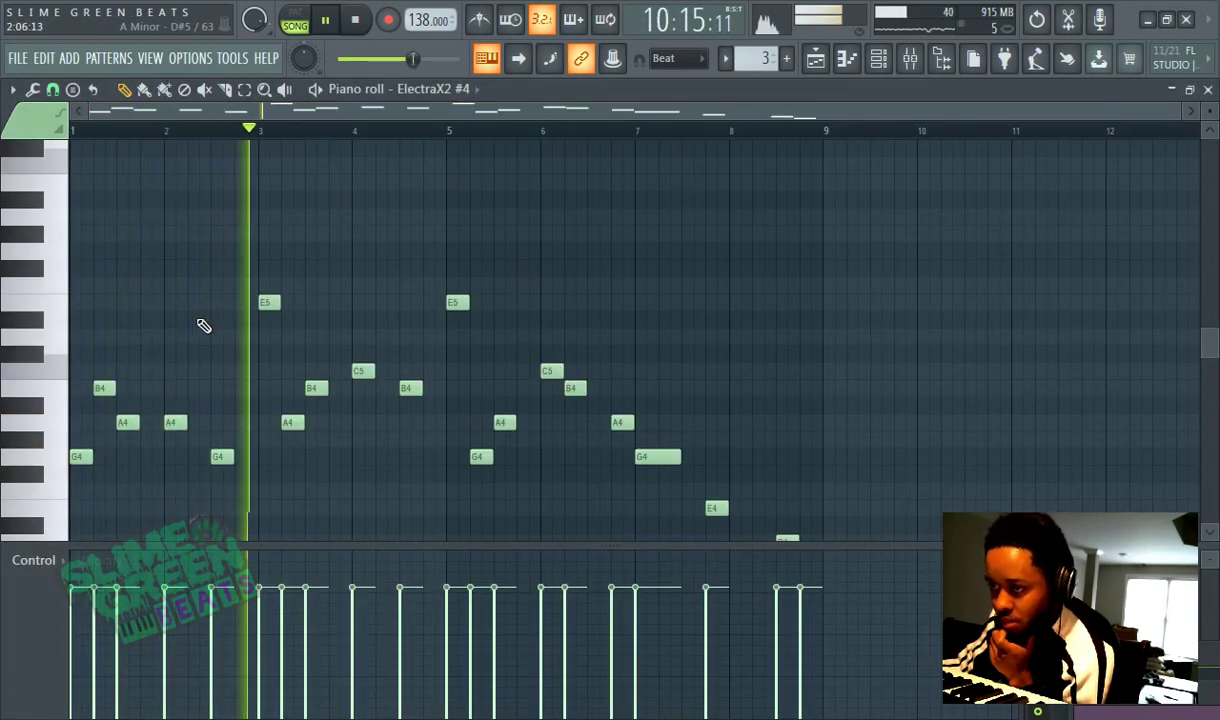
left_click_drag(81, 455, 80, 301)
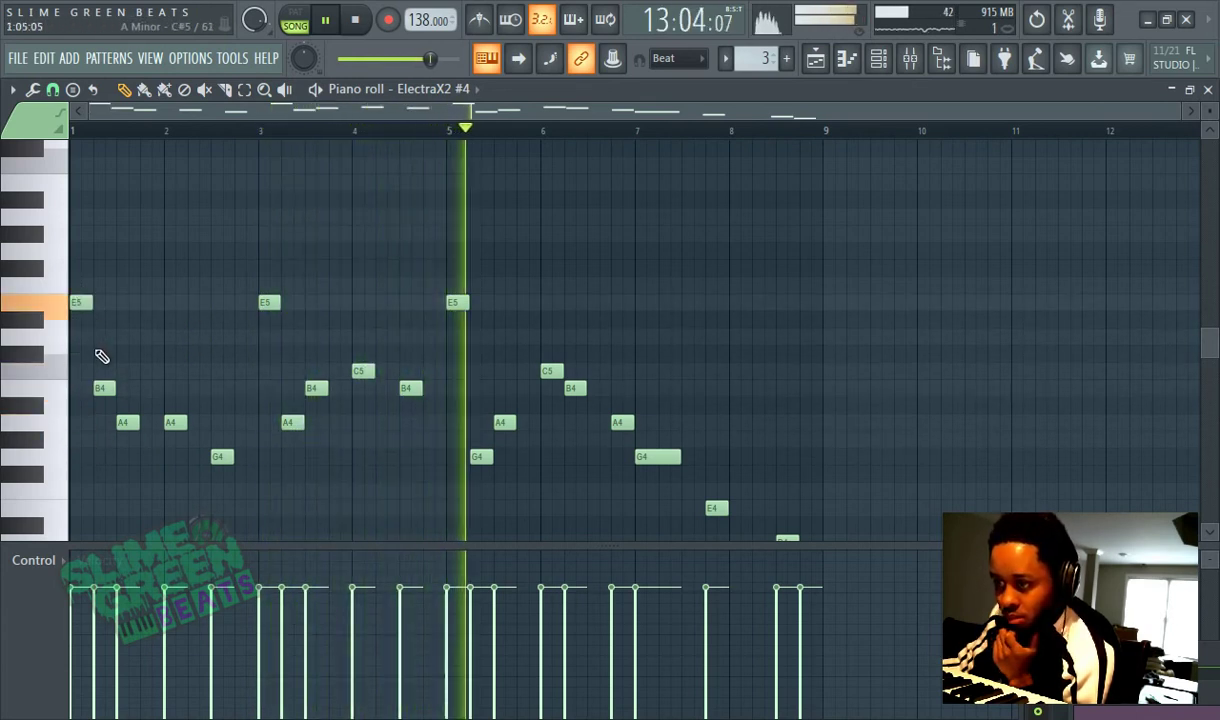
left_click_drag(103, 389, 128, 388)
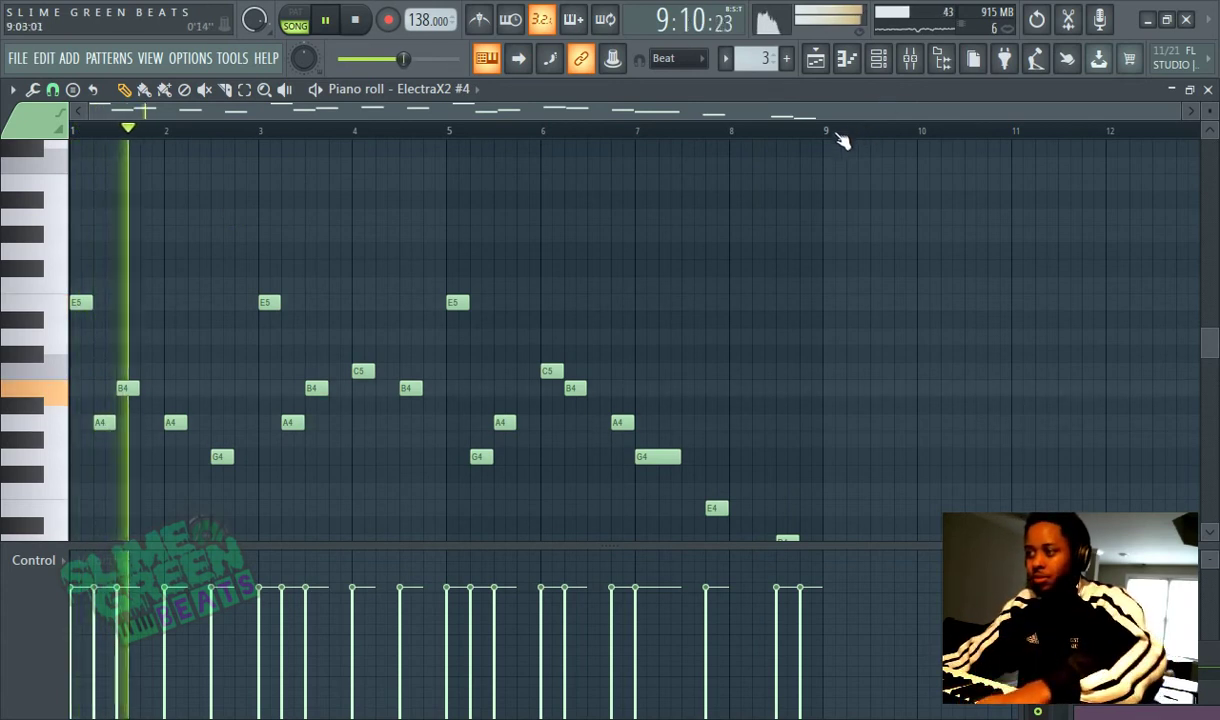
key("ctrl+a")
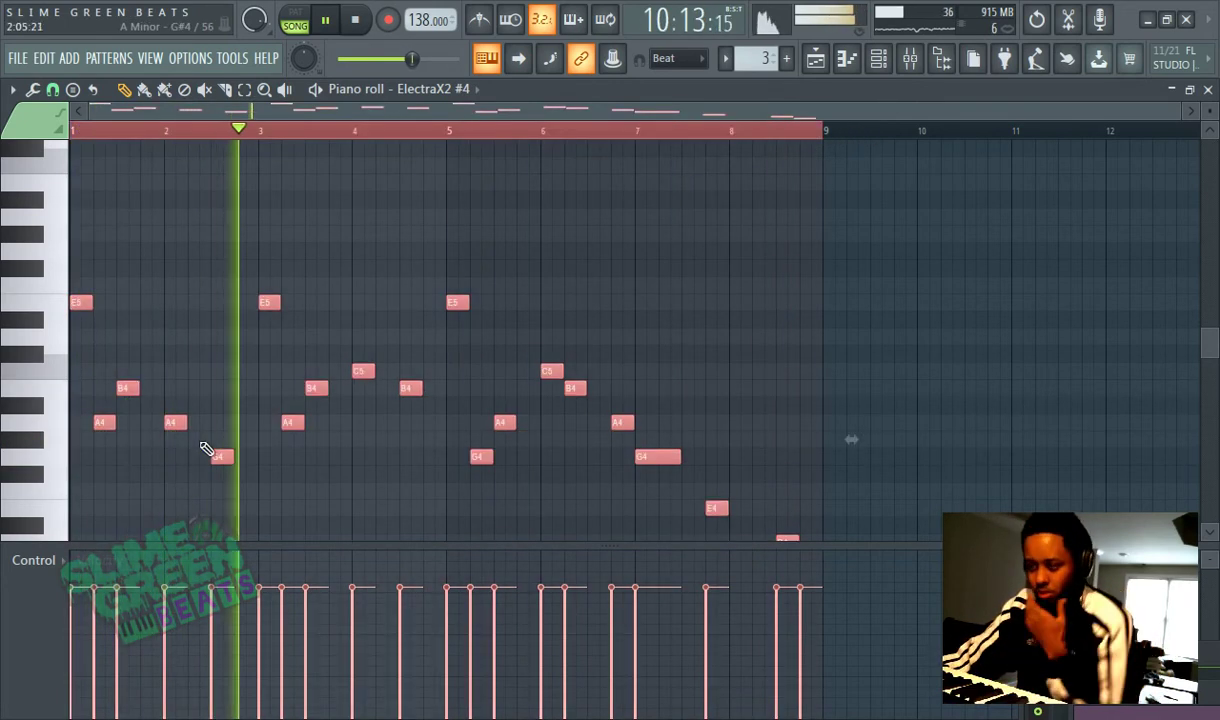
Place a Pattern 3 clip on Track I in the playlist, spanning bars 1 to 9.
left_click(816, 58)
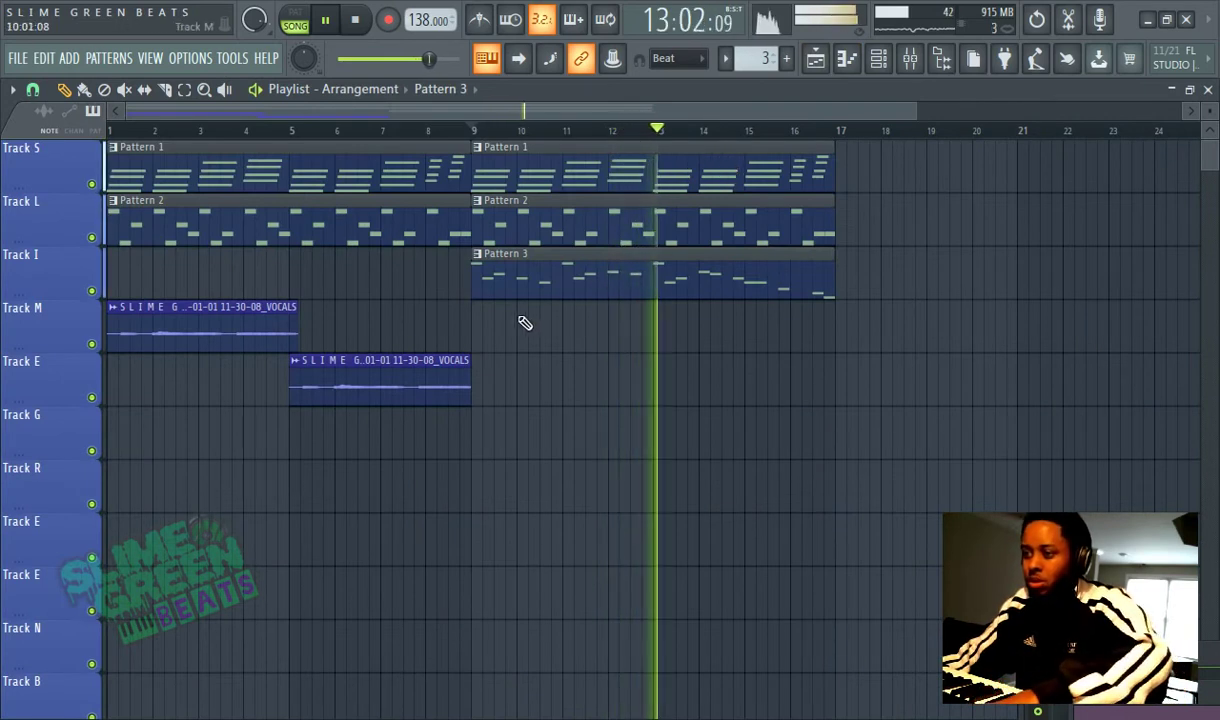
left_click_drag(140, 440, 140, 275)
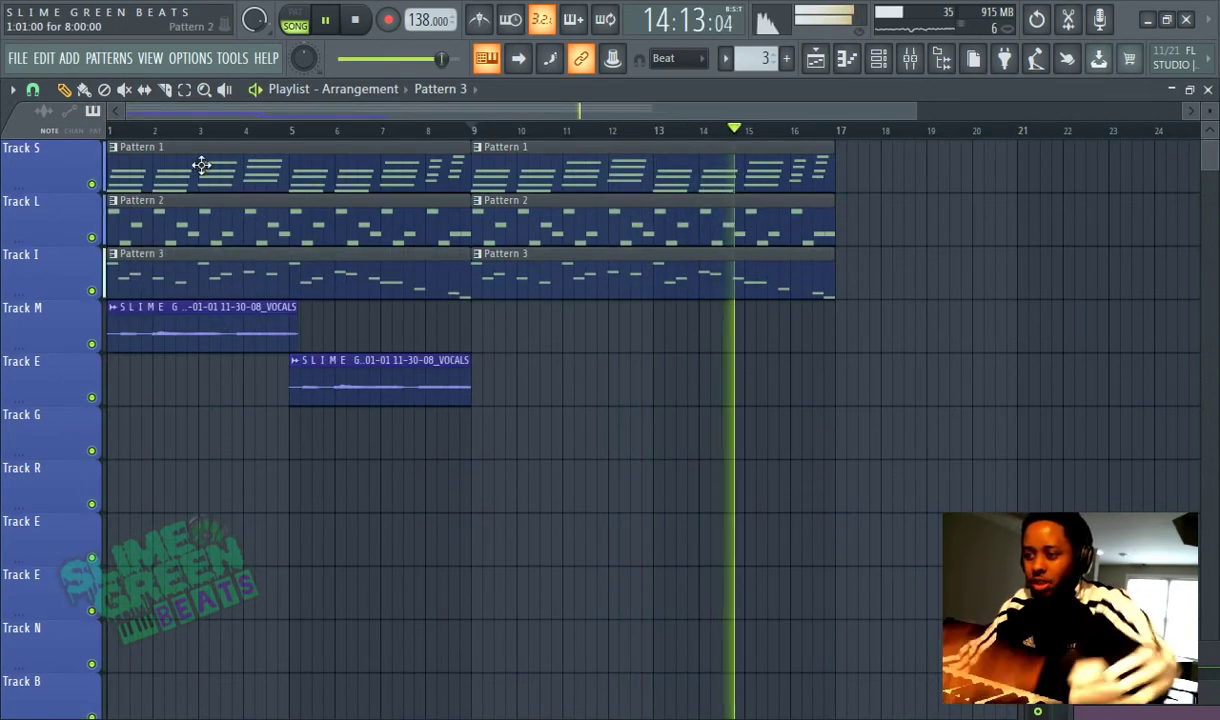
Lengthen only the A4 note at the start of bar 2 in Pattern 3 to half a bar and return to the playlist.
left_click(847, 60)
scroll(536, 185, "down", 2)
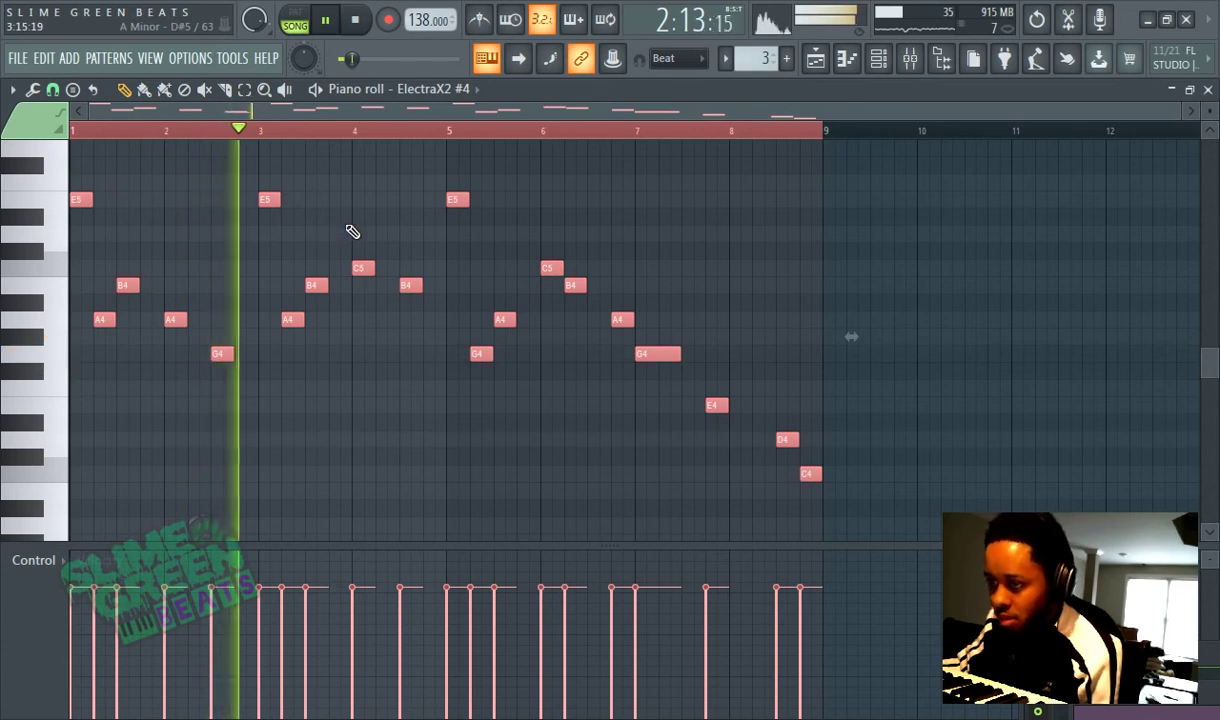
left_click_drag(181, 320, 192, 321)
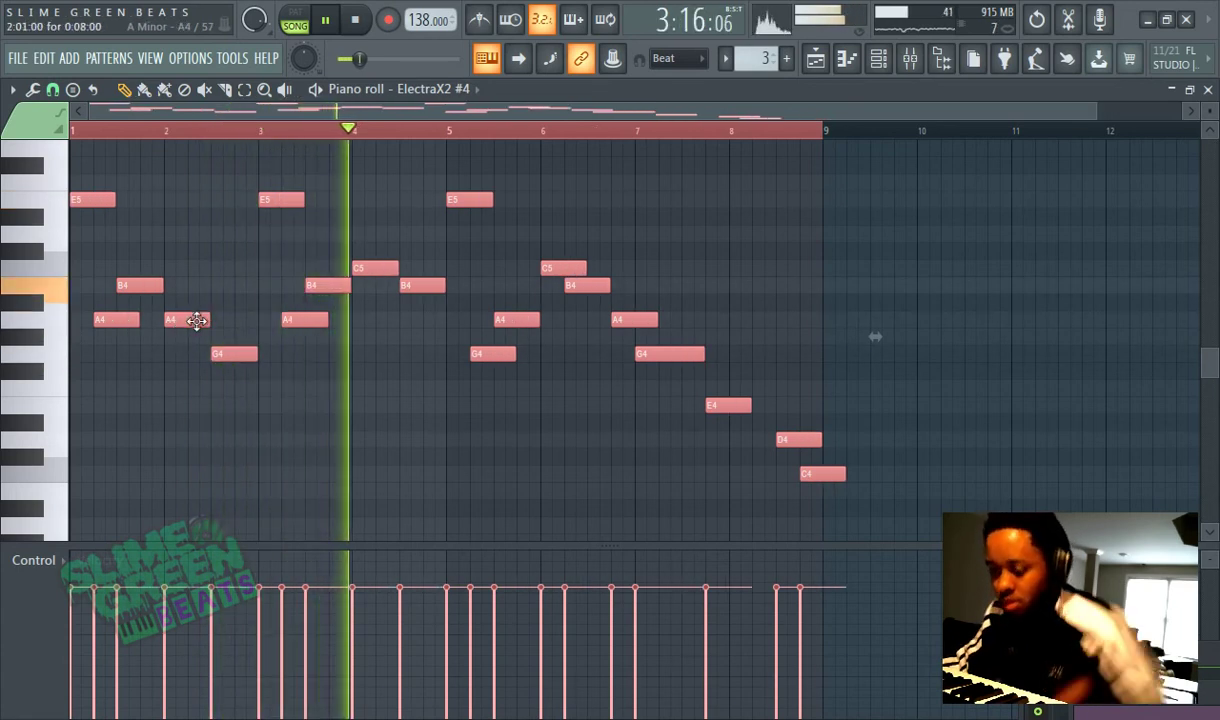
key("ctrl+z")
key("ctrl+d")
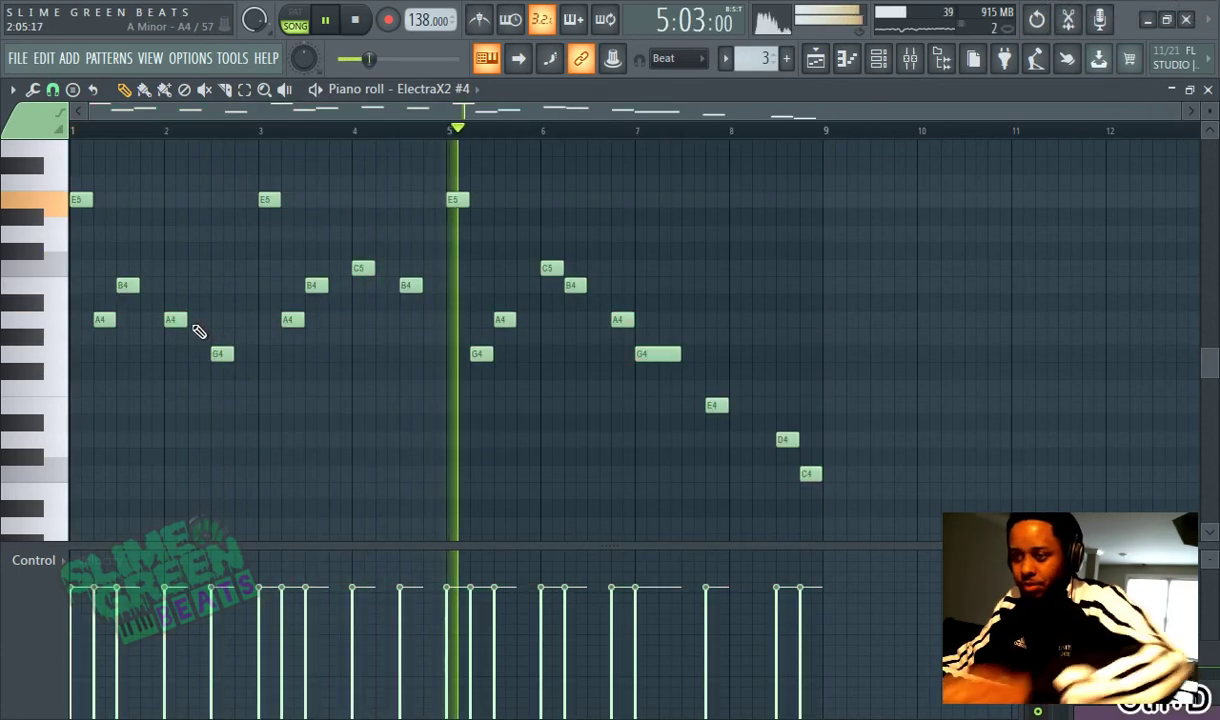
left_click_drag(186, 321, 216, 332)
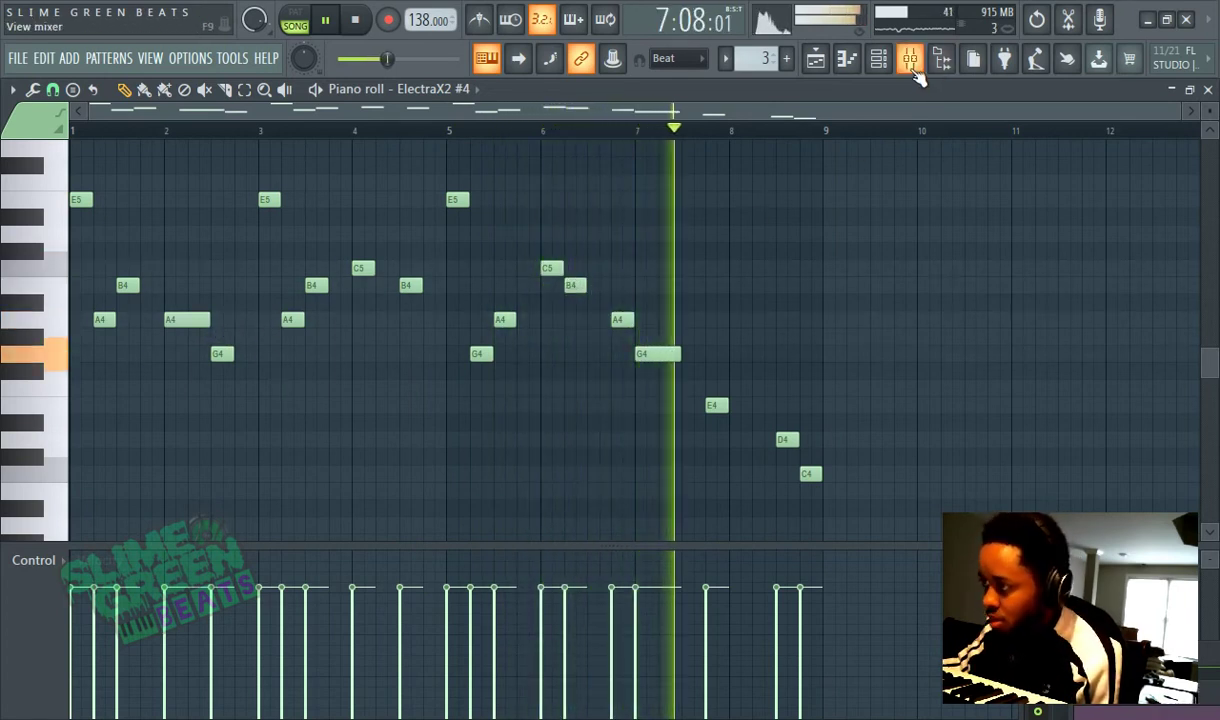
left_click(816, 59)
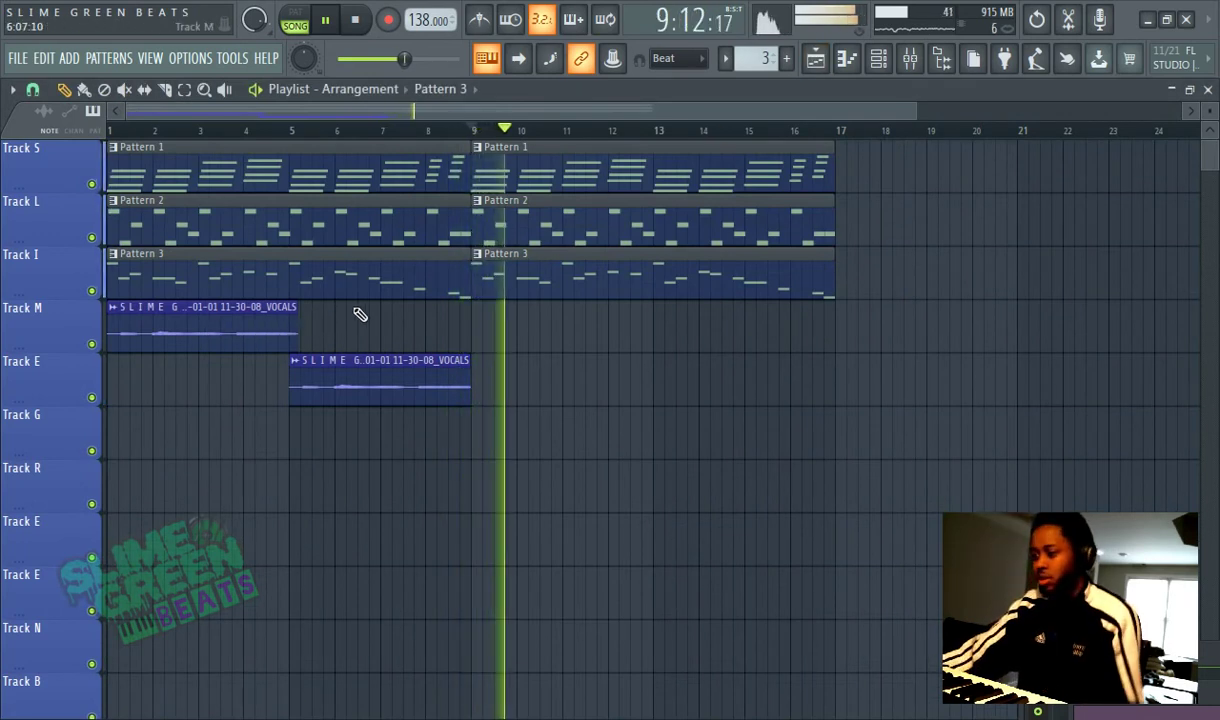